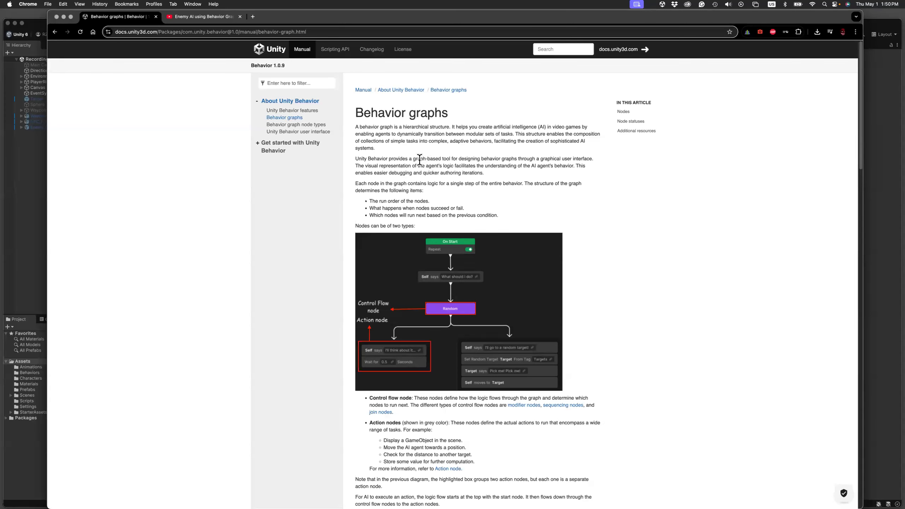
# View the Enemy AI using Behavior Graph video page, and minimize the browser to return to the Unity editor.
pyautogui.click(201, 17)
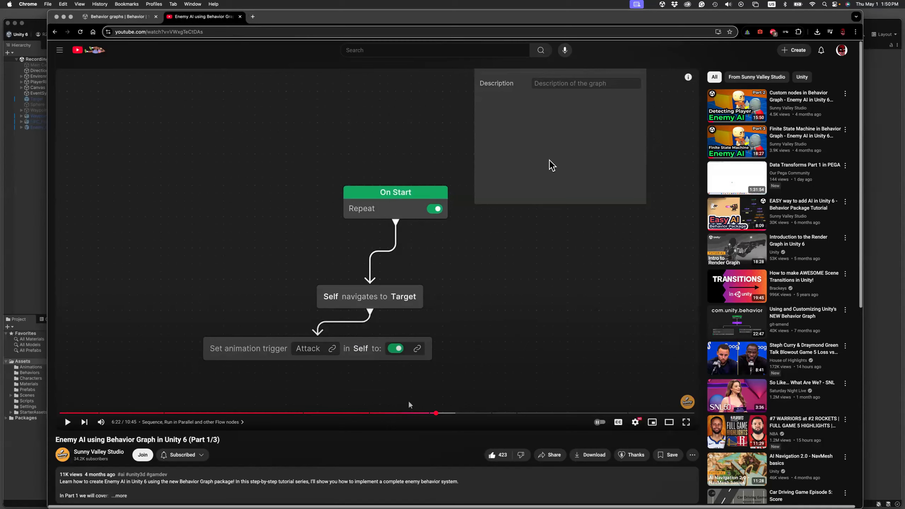
pyautogui.click(64, 17)
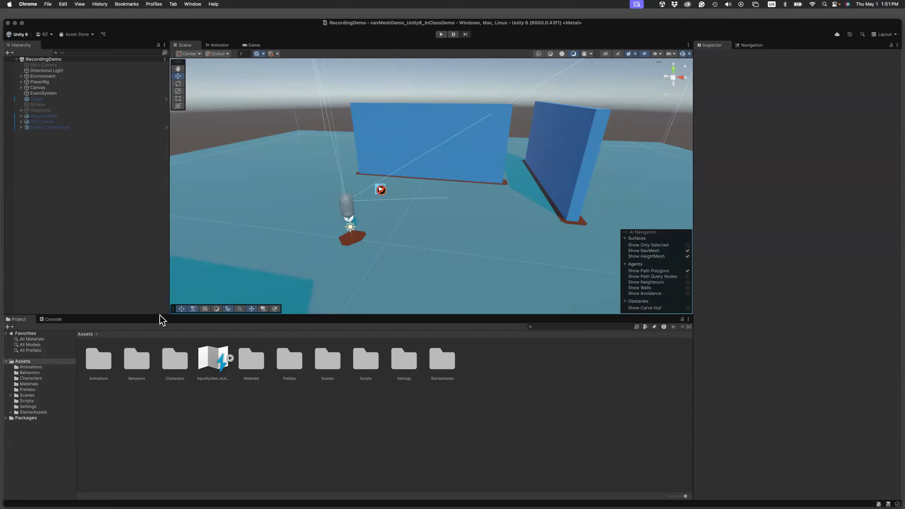
# Add the Ch36_nonPBR model from the Characters folder to the scene hierarchy and rename it FollowNPC.
pyautogui.doubleClick(175, 360)
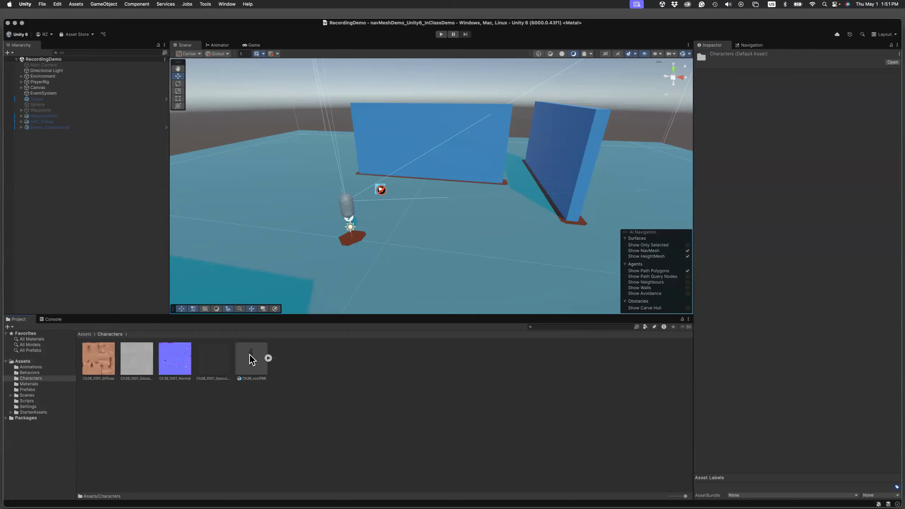
pyautogui.moveTo(252, 360); pyautogui.dragTo(58, 198)
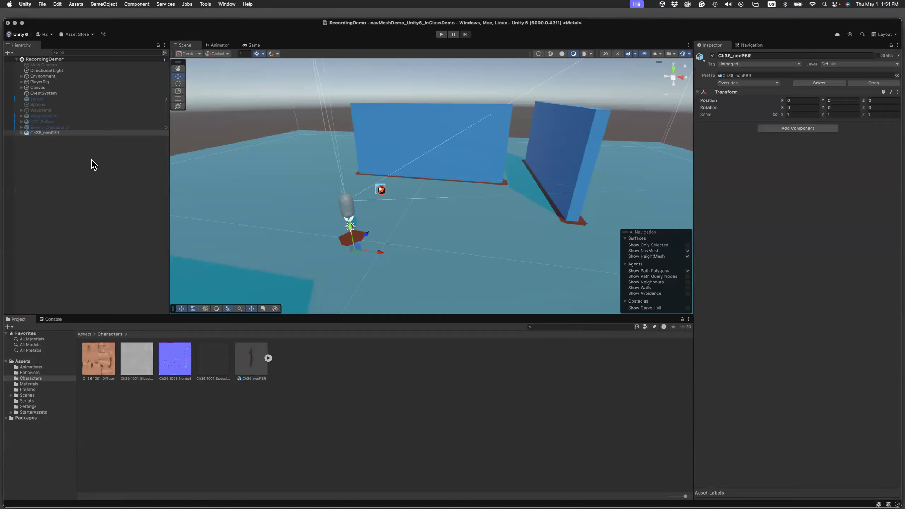
pyautogui.click(763, 54)
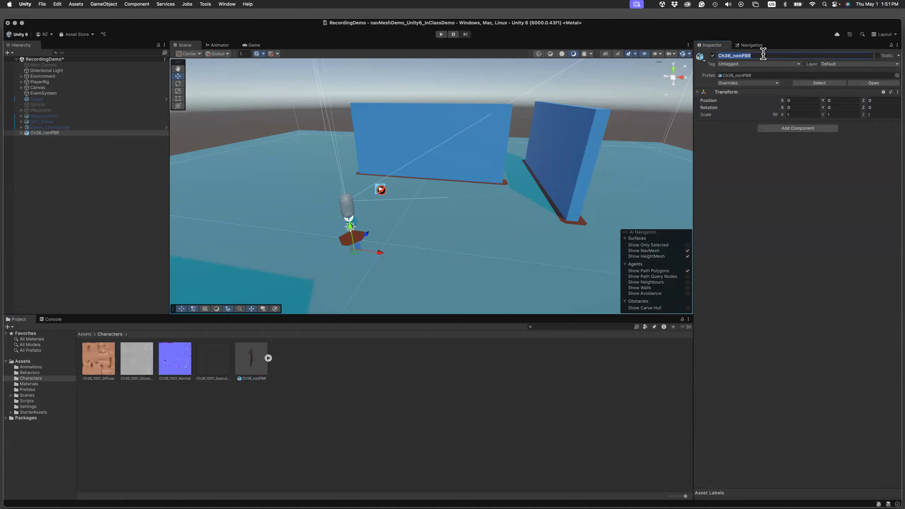
pyautogui.write('FollowNPC')
pyautogui.press('Return')
# Inspect the code of the Follow and Chase scripts in the Scripts folder.
pyautogui.click(84, 335)
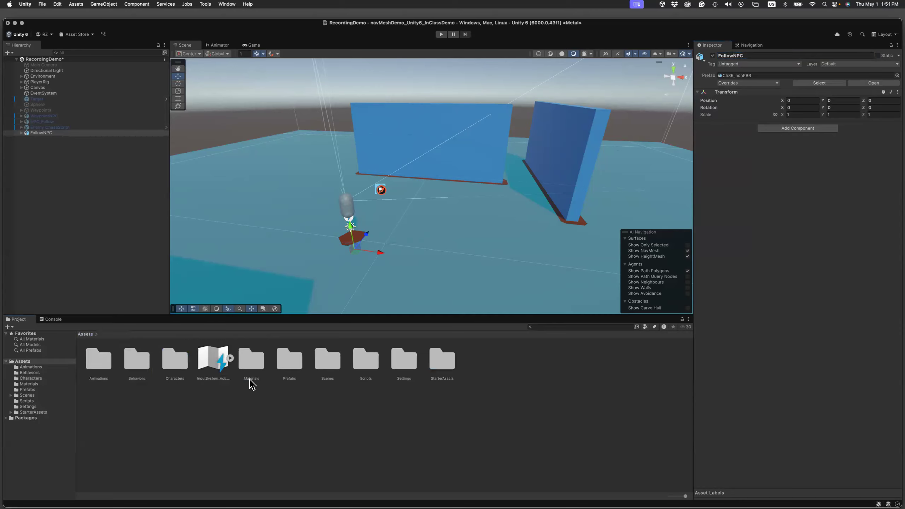
pyautogui.doubleClick(371, 361)
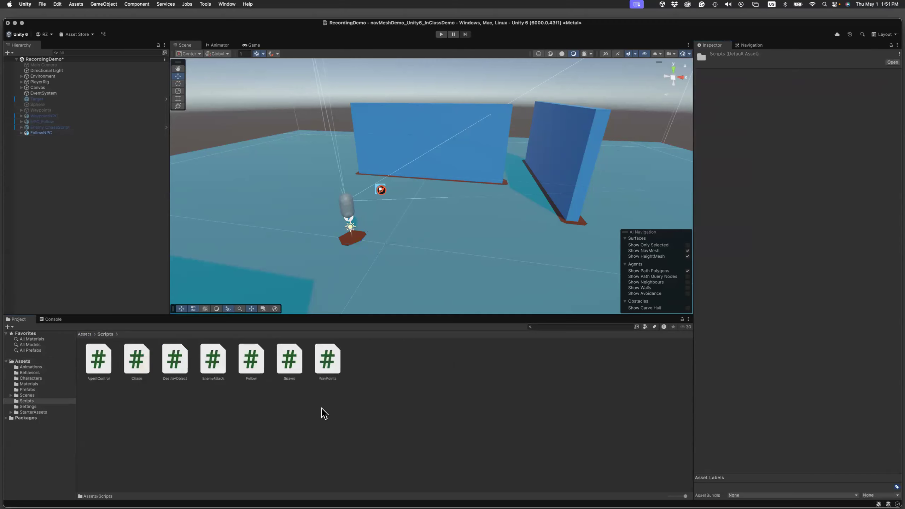
pyautogui.click(254, 366)
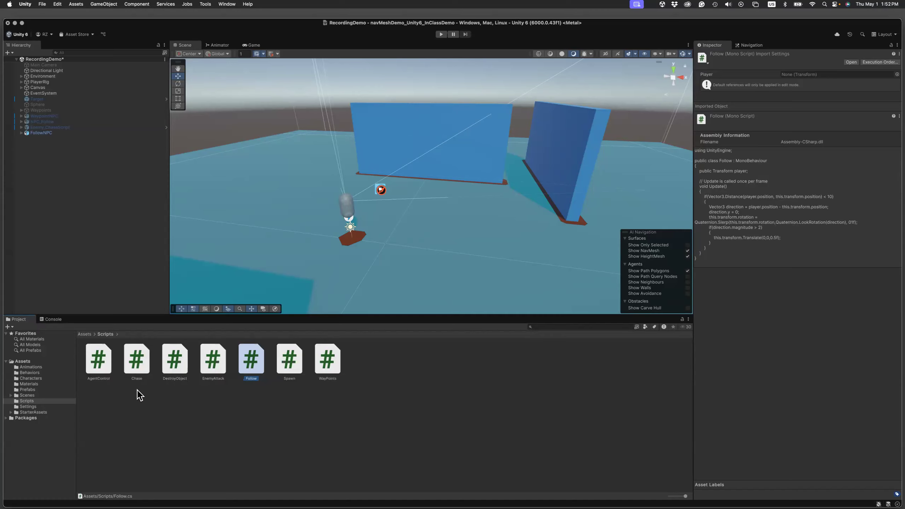
pyautogui.click(136, 375)
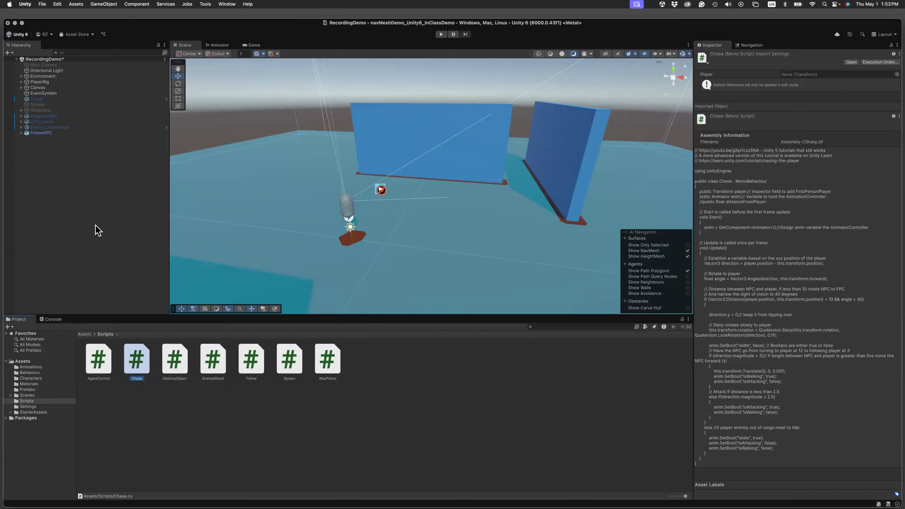
# Place FollowNPC near the back wall at position Y 3, Z 8, and set its Y rotation to 180.
pyautogui.click(43, 134)
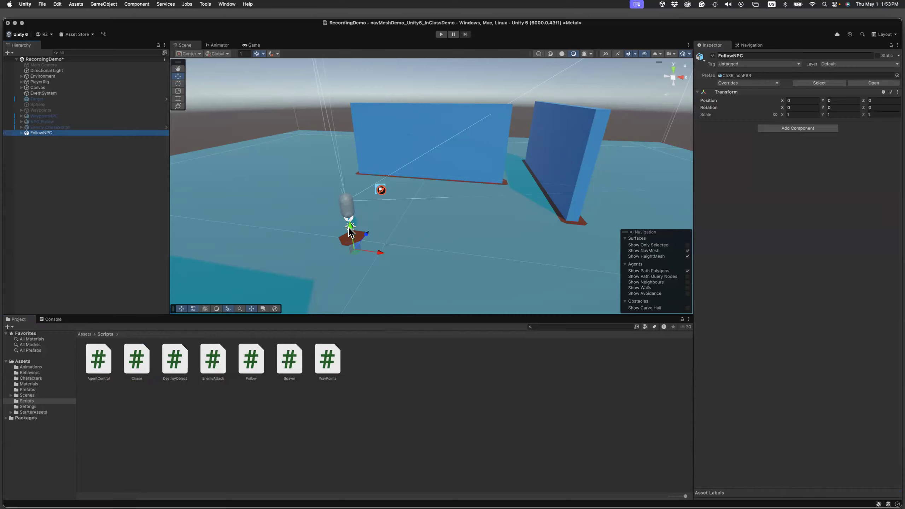
pyautogui.moveTo(351, 231); pyautogui.dragTo(403, 165)
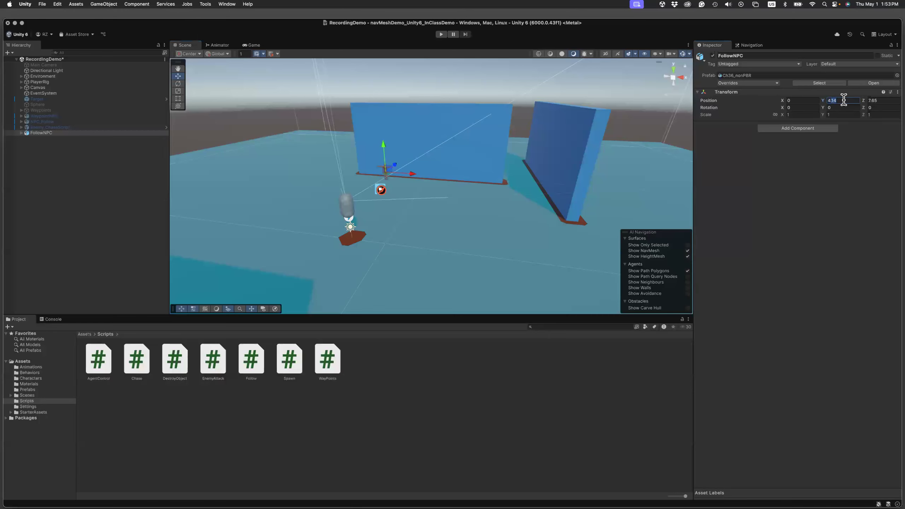
pyautogui.write('3')
pyautogui.click(885, 100)
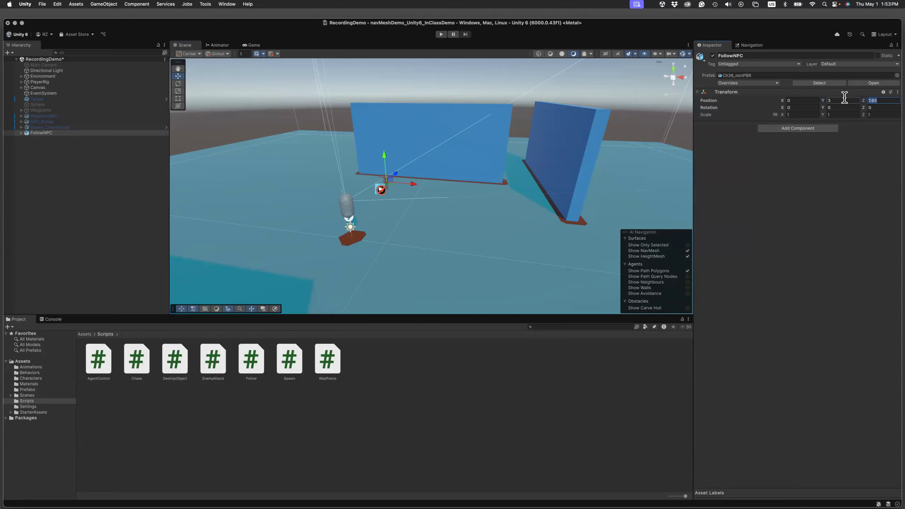
pyautogui.write('7')
pyautogui.press('BackSpace')
pyautogui.write('8')
pyautogui.click(835, 107)
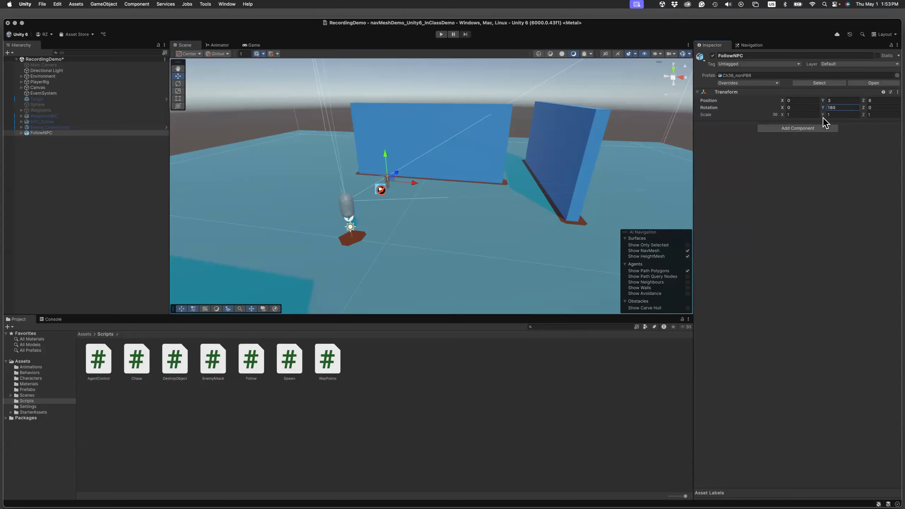
# Add a Rigidbody component to FollowNPC and expand its settings.
pyautogui.click(816, 131)
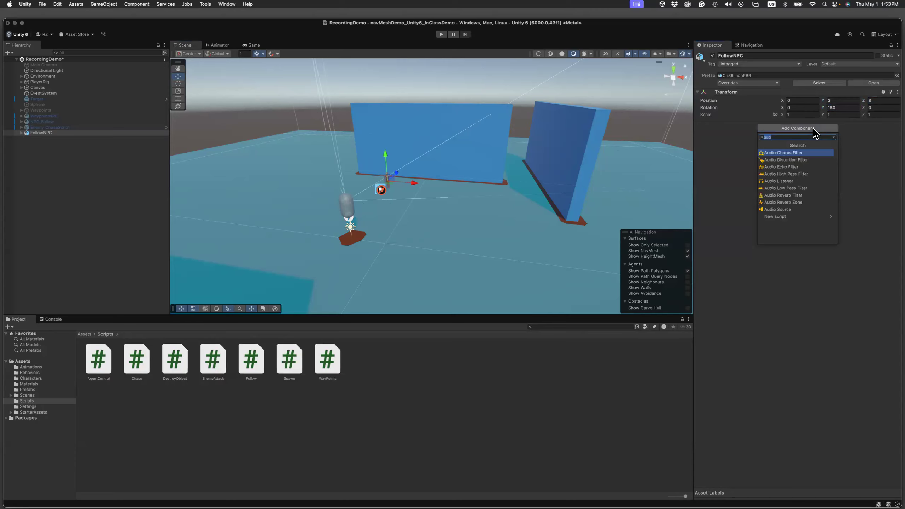
pyautogui.write('Rigid')
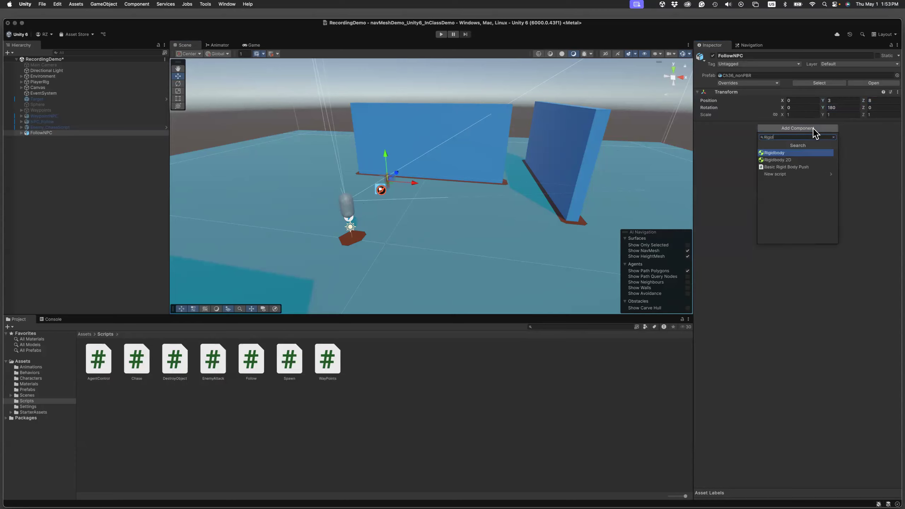
pyautogui.press('Return')
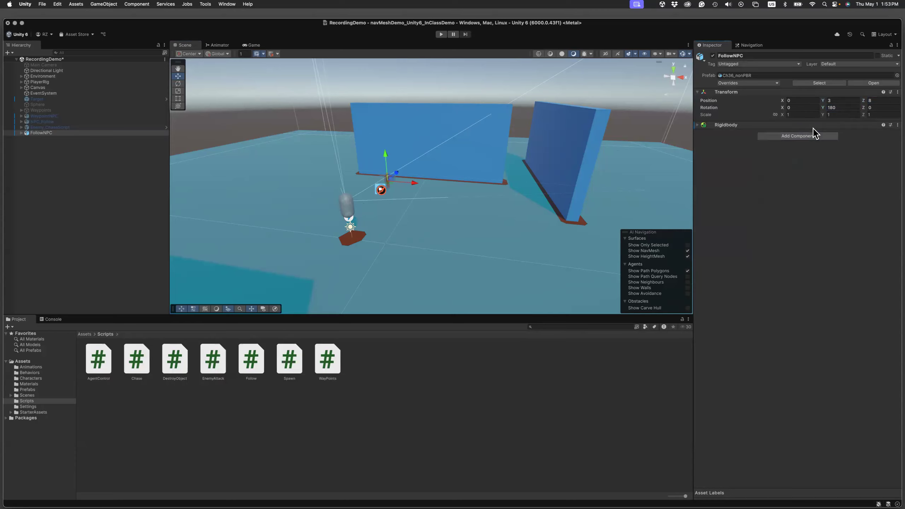
pyautogui.click(698, 125)
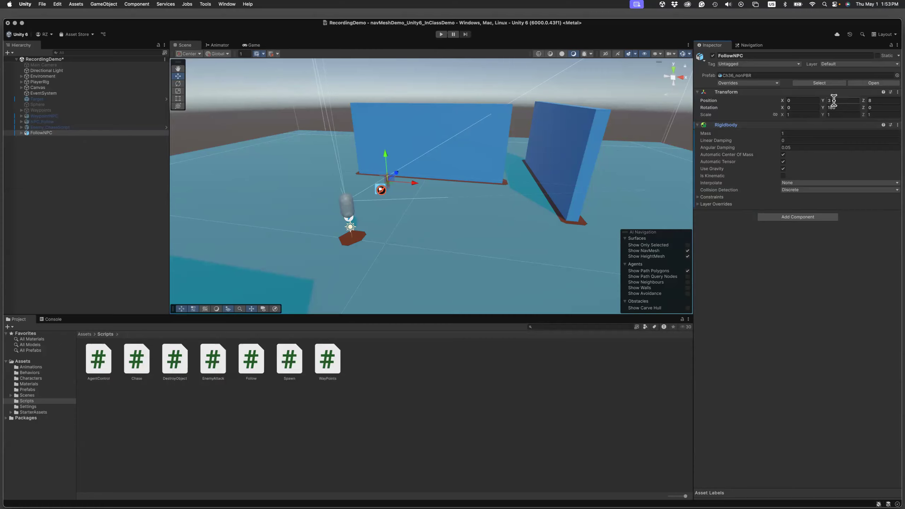
# Add a Capsule Collider component to FollowNPC, review its settings, and collapse both physics components.
pyautogui.click(795, 217)
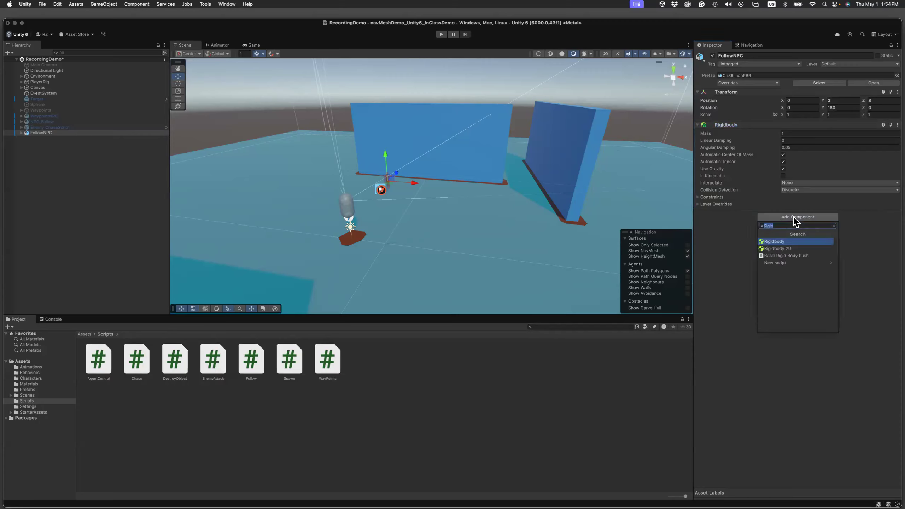
pyautogui.write('cap')
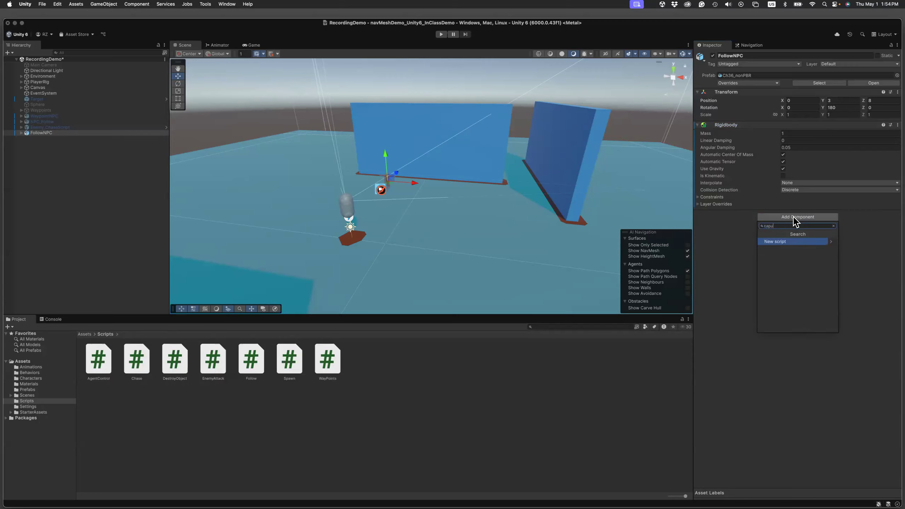
pyautogui.write('s')
pyautogui.press('Return')
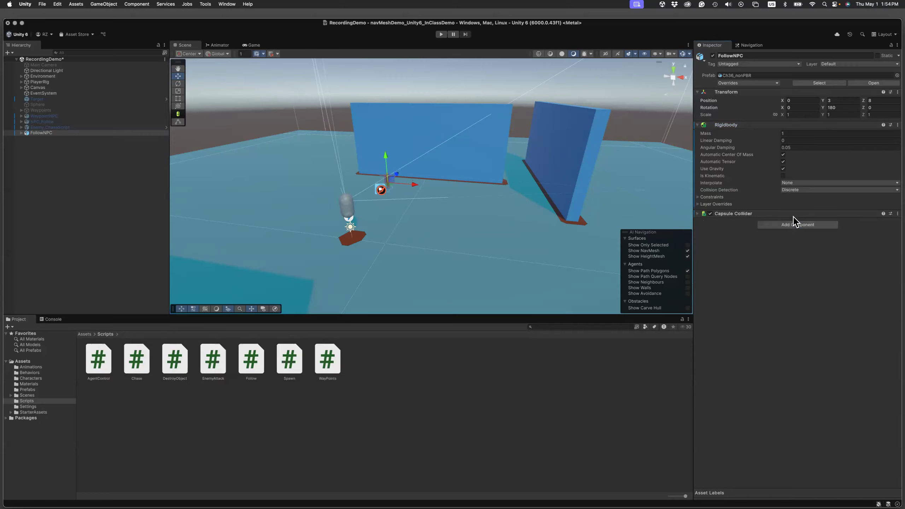
pyautogui.click(698, 125)
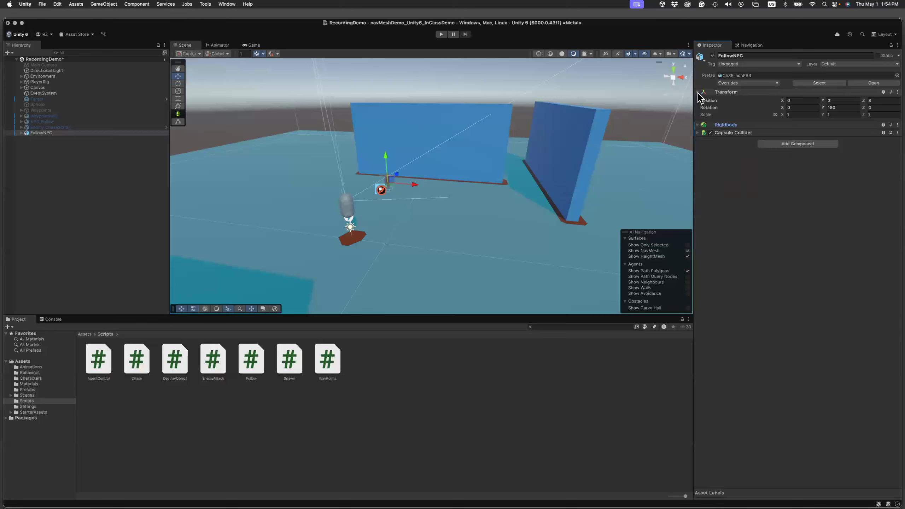
pyautogui.click(697, 132)
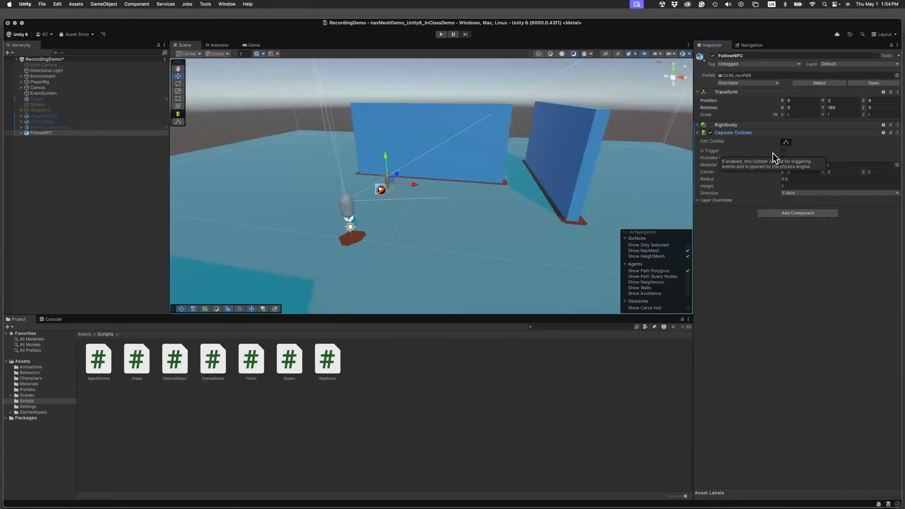
pyautogui.click(698, 133)
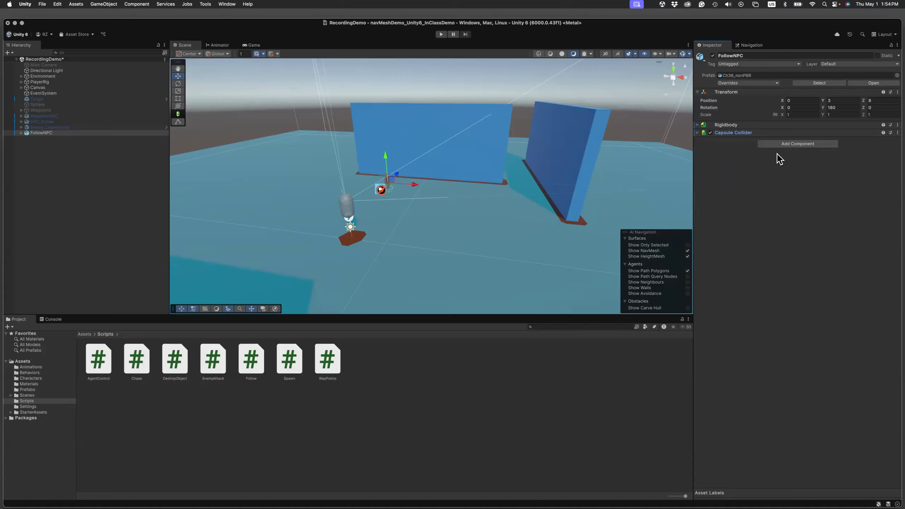
# Add an Animator component to FollowNPC.
pyautogui.click(790, 144)
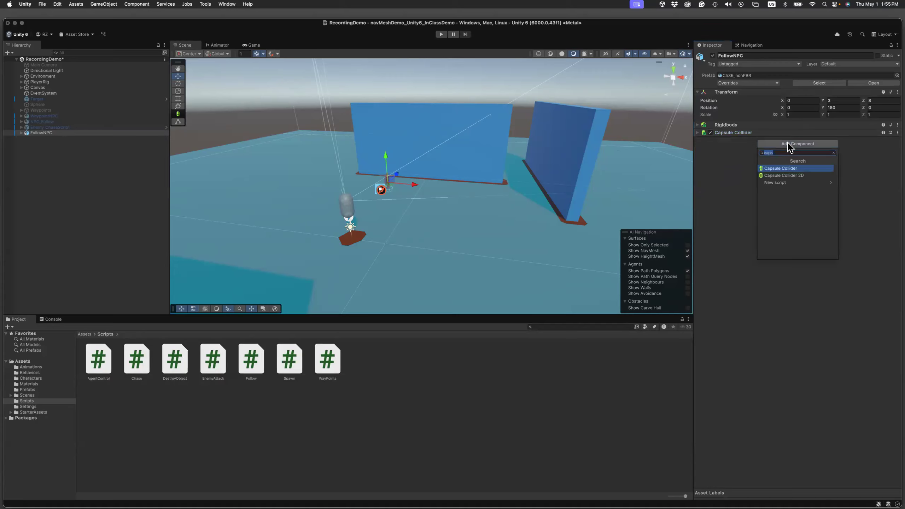
pyautogui.write('Anim')
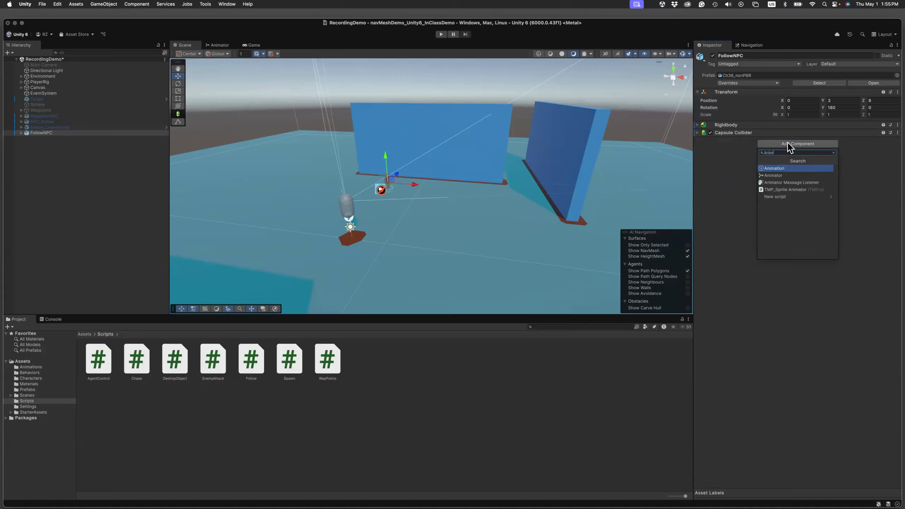
pyautogui.press('Down')
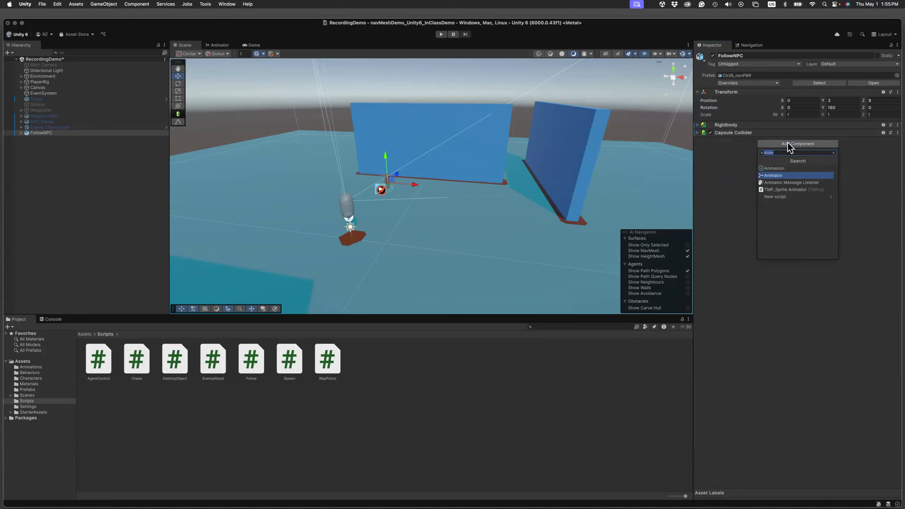
pyautogui.press('Return')
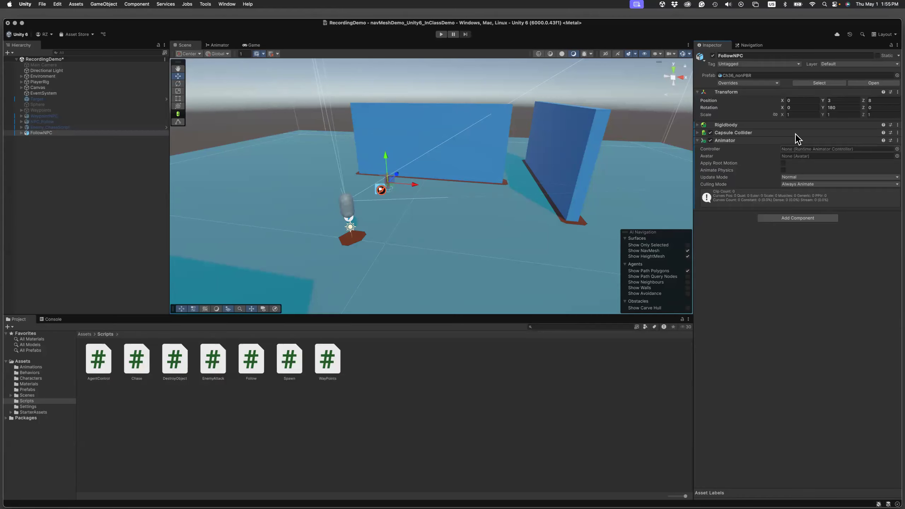
# Examine the breakoffAnim clip's keyframes and the Walking clip's properties in the Animations folder.
pyautogui.click(86, 335)
pyautogui.doubleClick(96, 355)
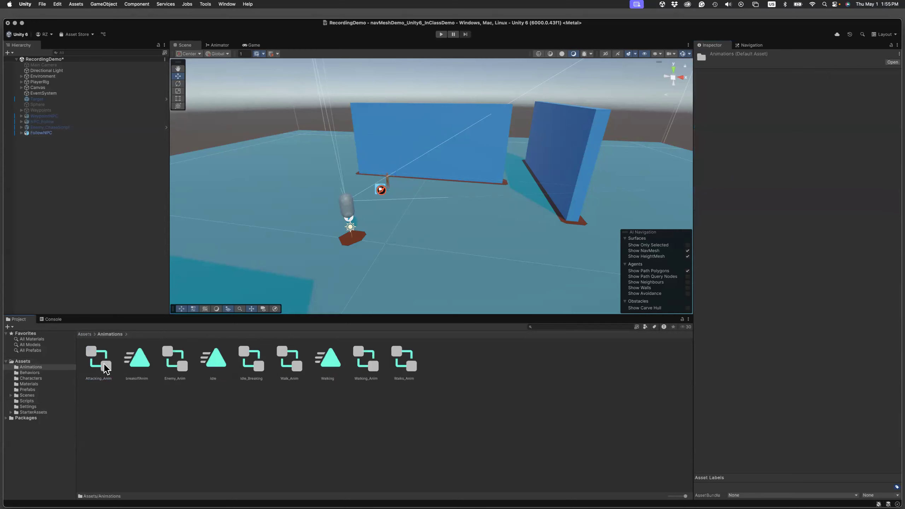
pyautogui.click(142, 358)
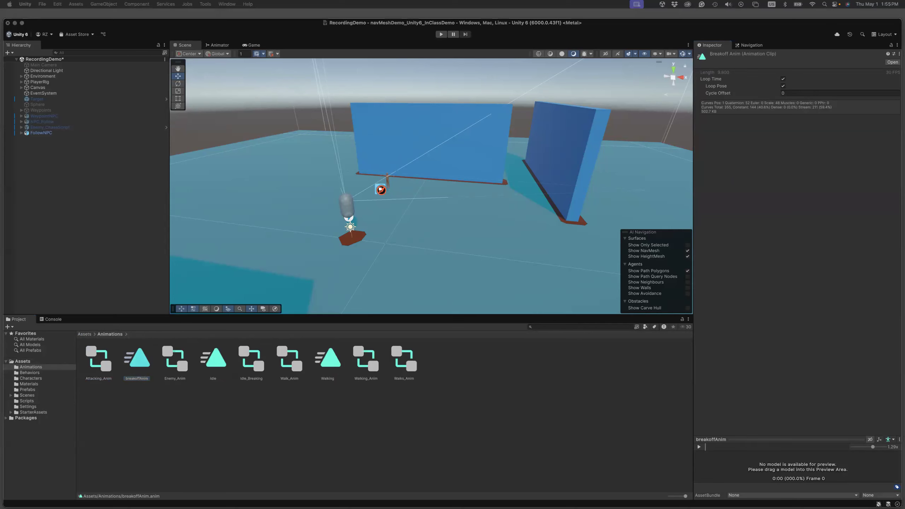
pyautogui.press('super+6')
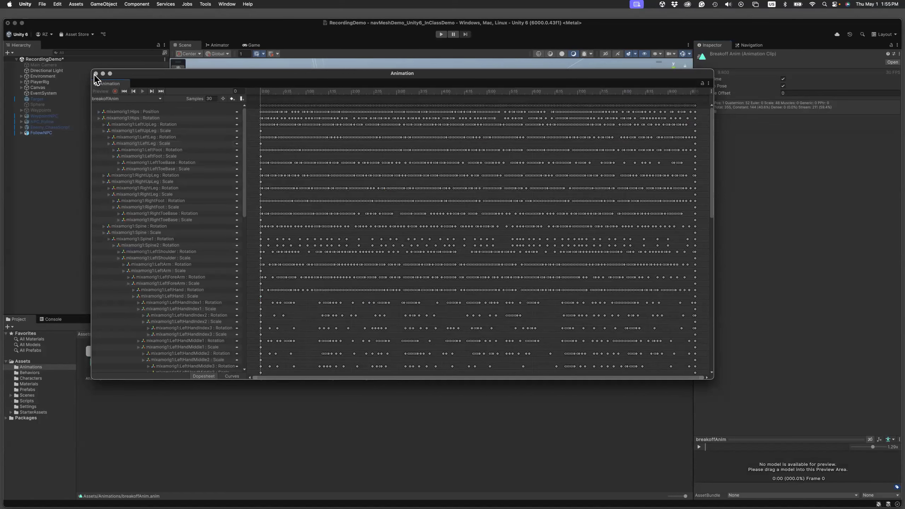
pyautogui.click(95, 74)
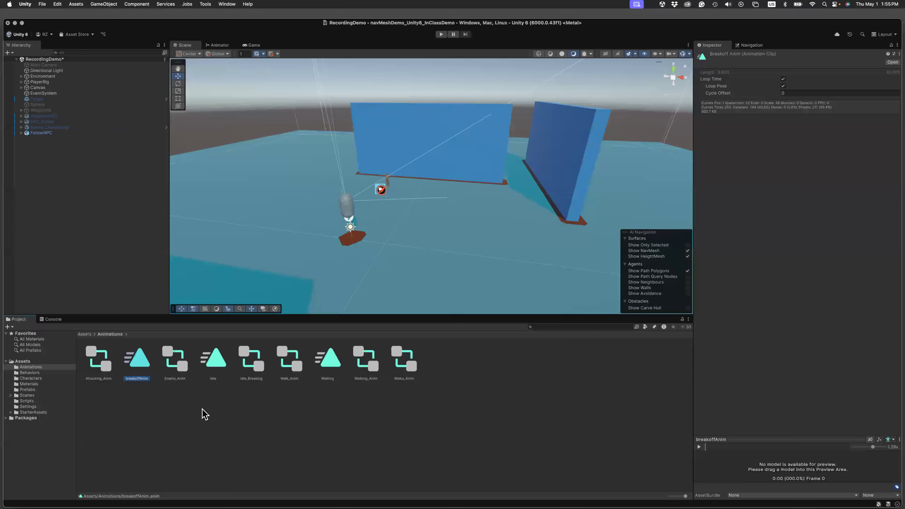
pyautogui.click(329, 358)
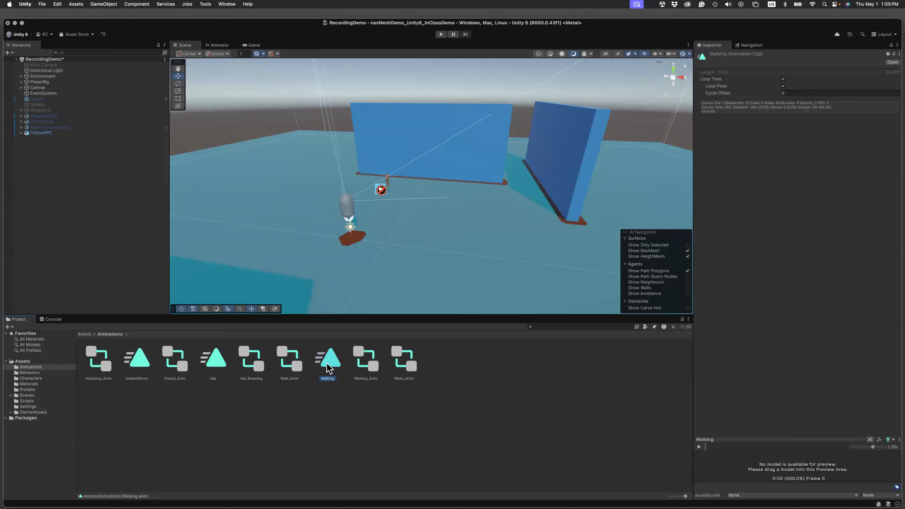
# Create an Animator Controller named Walk_Follow in the Animations folder.
pyautogui.click(454, 364)
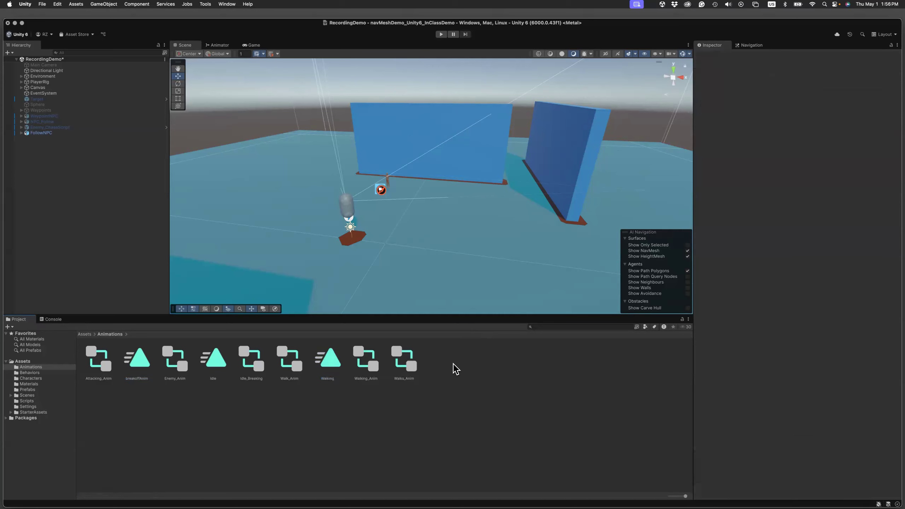
pyautogui.rightClick(454, 365)
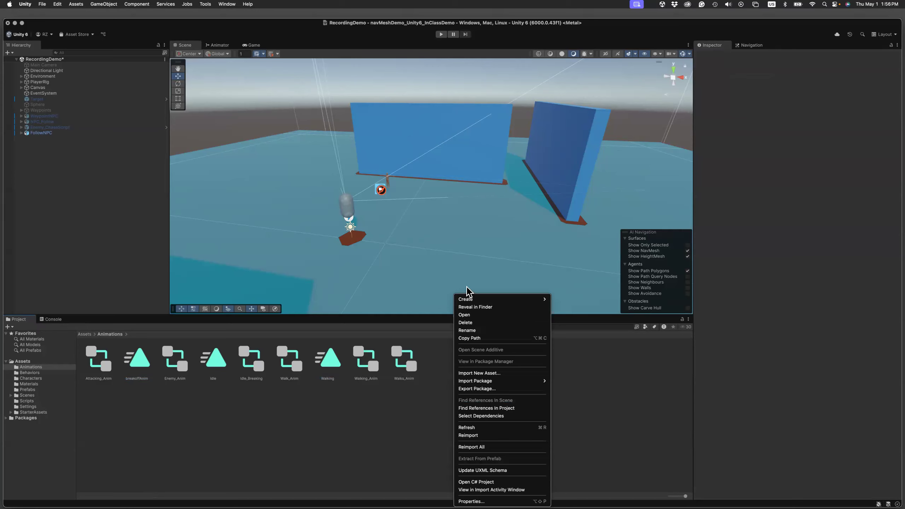
pyautogui.moveTo(467, 300)
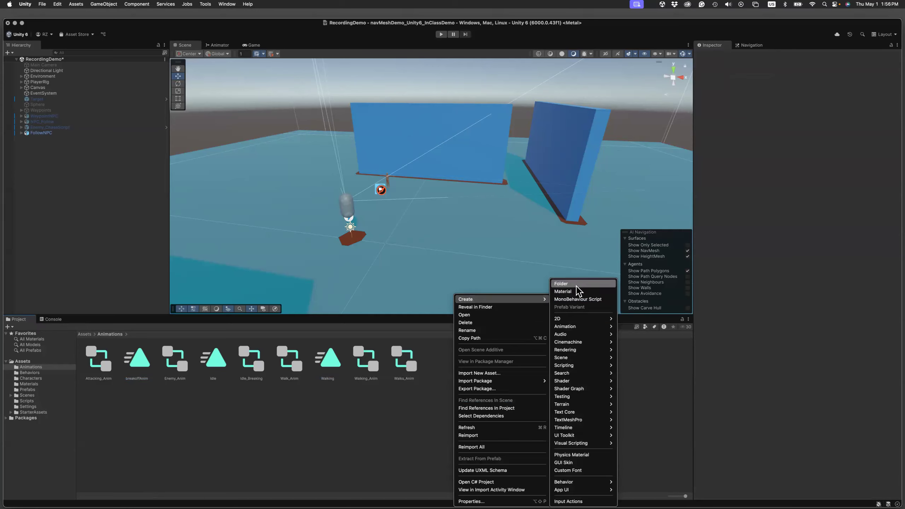
pyautogui.moveTo(574, 332)
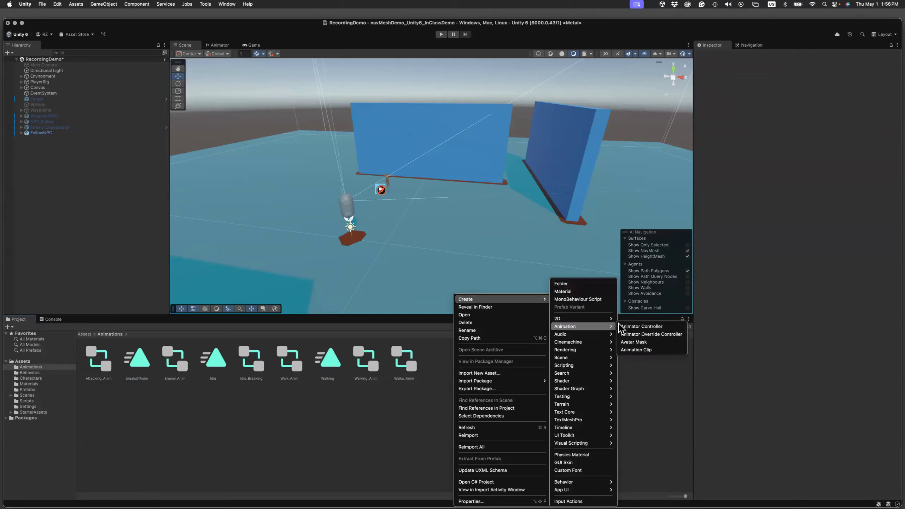
pyautogui.click(630, 327)
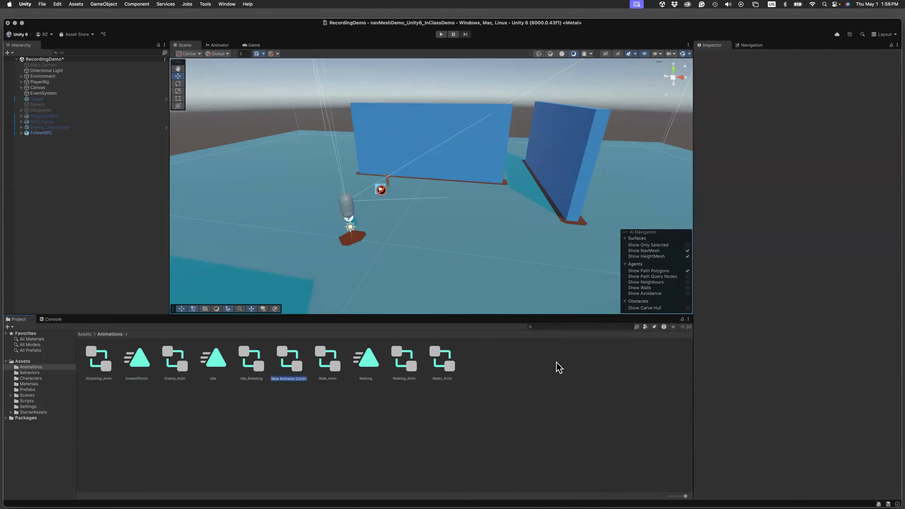
pyautogui.write('Walk_Follow')
# Check the Walk_Anim controller's state graph for reference and add the Walking clip as a state in the Walk_Follow controller.
pyautogui.doubleClick(296, 367)
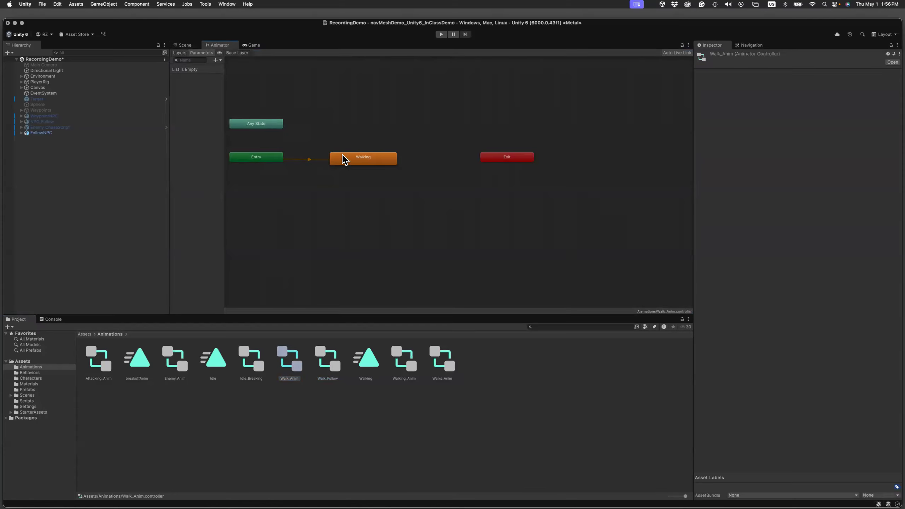
pyautogui.moveTo(344, 166); pyautogui.dragTo(347, 161)
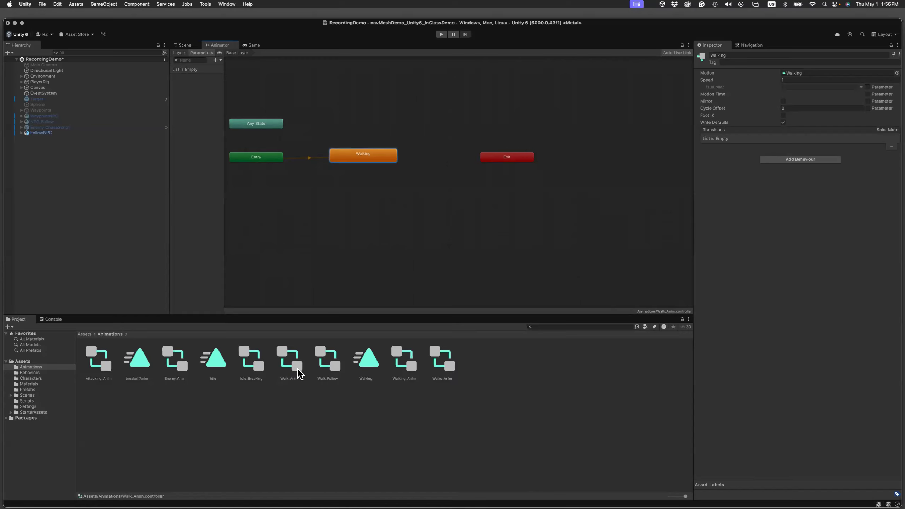
pyautogui.click(334, 366)
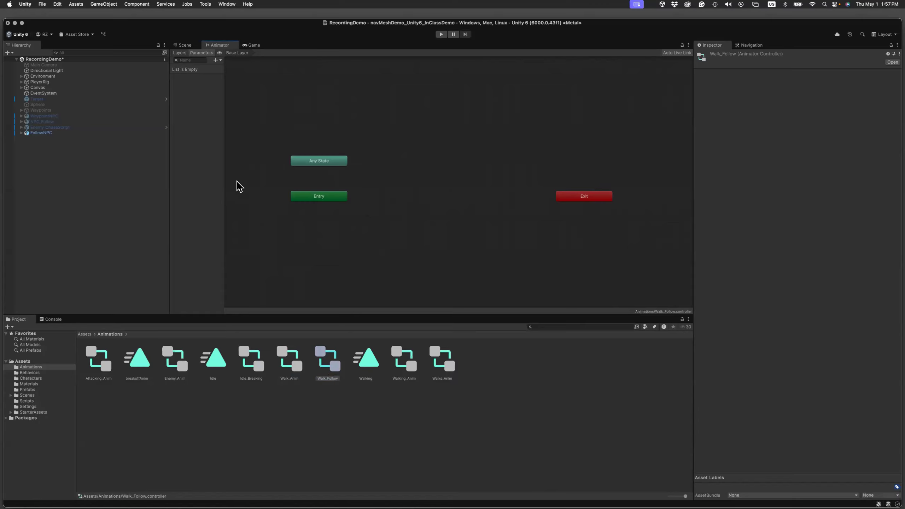
pyautogui.moveTo(366, 361); pyautogui.dragTo(410, 204)
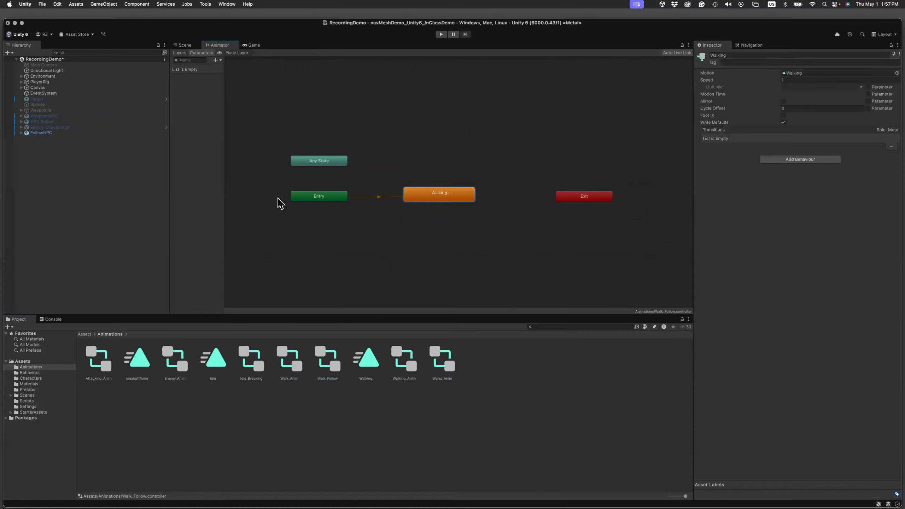
pyautogui.doubleClick(423, 198)
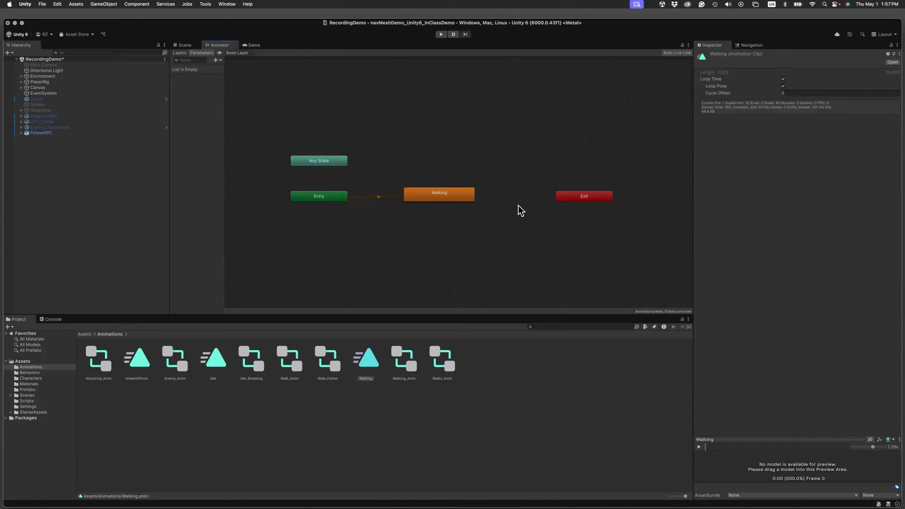
# Assign Walk_Follow as the controller of FollowNPC's Animator component.
pyautogui.click(185, 45)
pyautogui.click(41, 134)
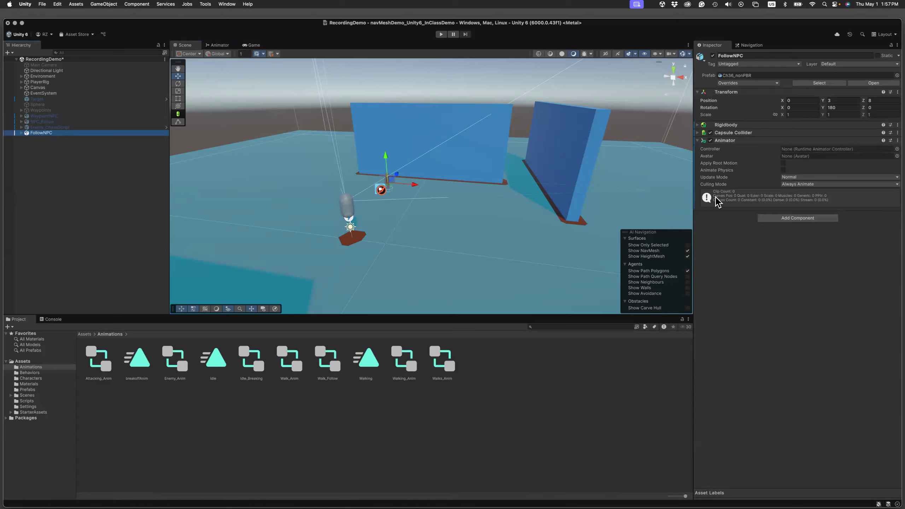
pyautogui.moveTo(328, 360); pyautogui.dragTo(795, 148)
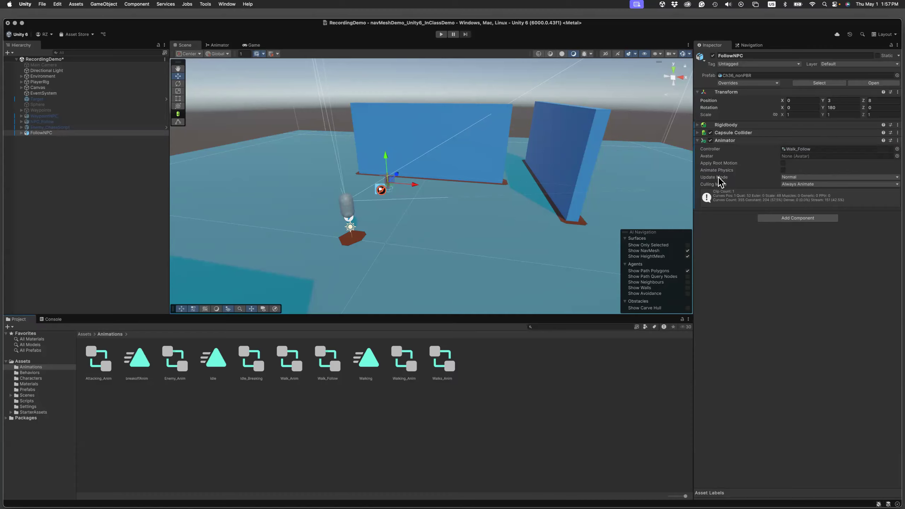
# Set FollowNPC's Capsule Collider height to 2 and its center Y to 1, and save the scene.
pyautogui.click(699, 133)
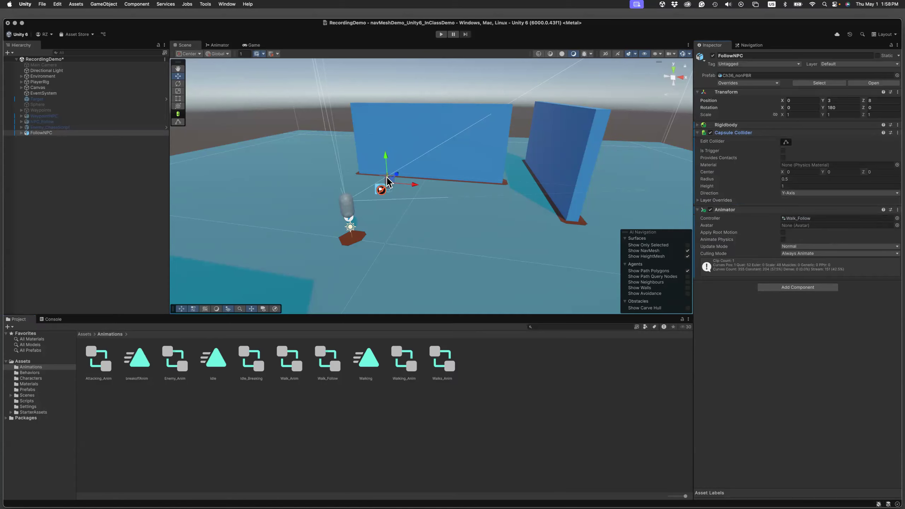
pyautogui.doubleClick(26, 133)
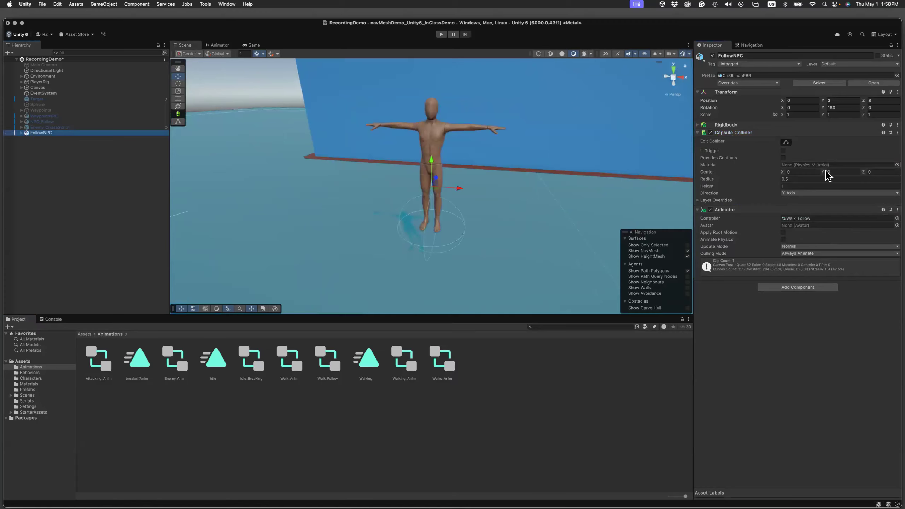
pyautogui.click(801, 185)
pyautogui.write('2')
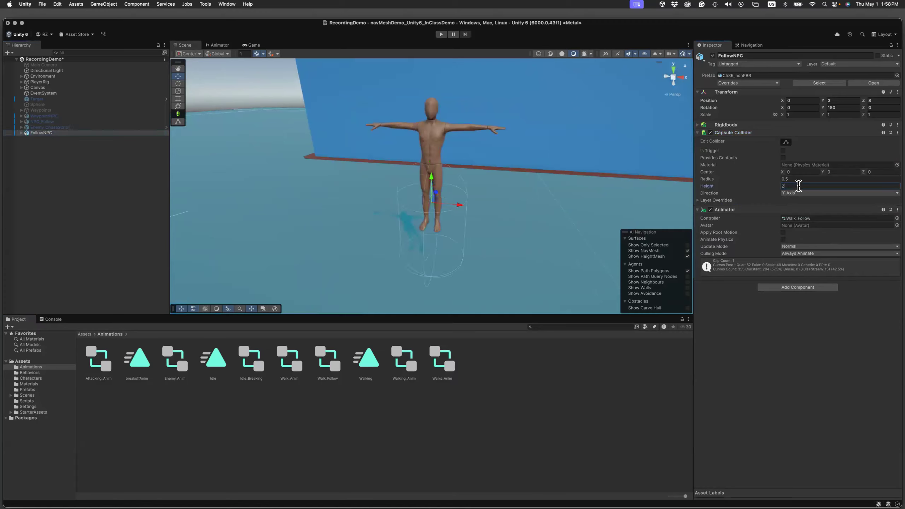
pyautogui.click(847, 171)
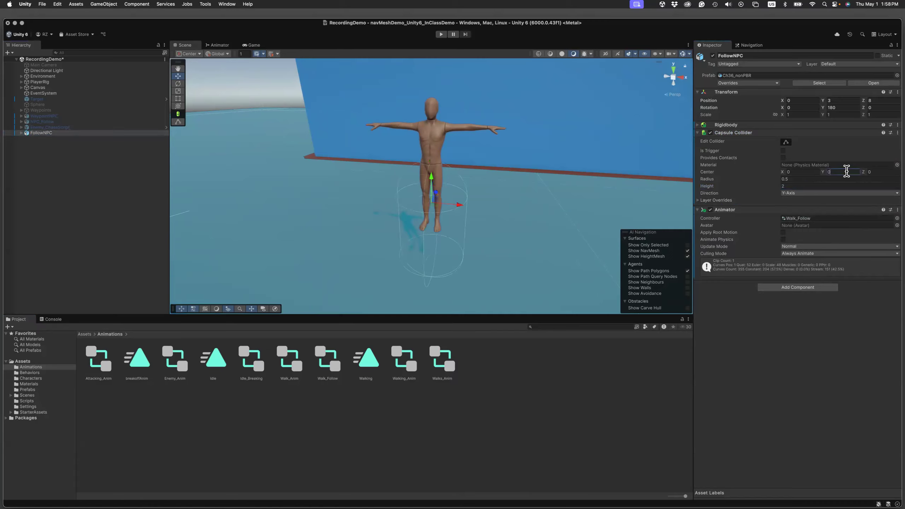
pyautogui.write('1')
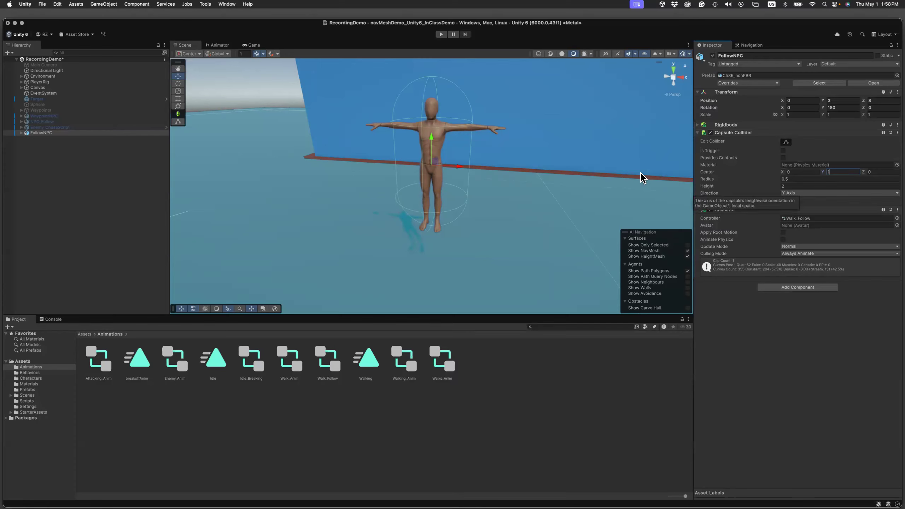
pyautogui.press('super+s')
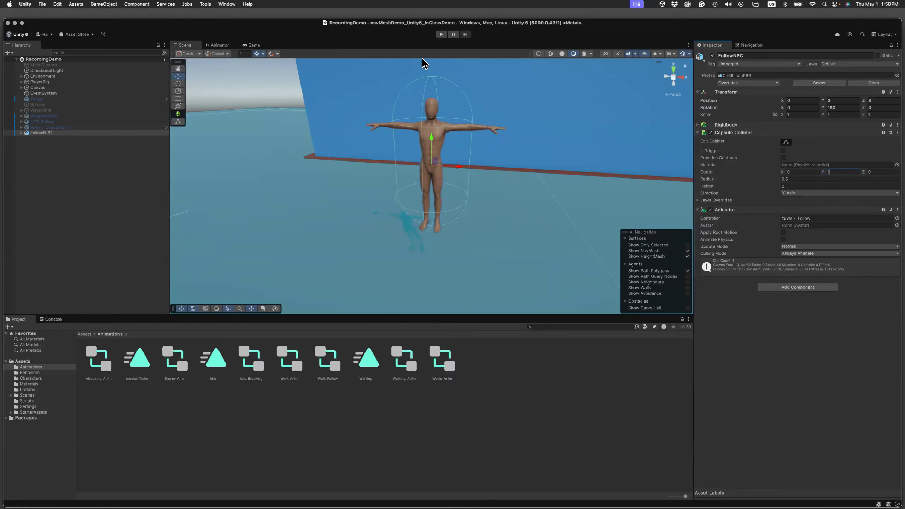
# Play-test the scene, moving the player around FollowNPC in the Game view to check its walking animation, and stop play mode.
pyautogui.click(441, 34)
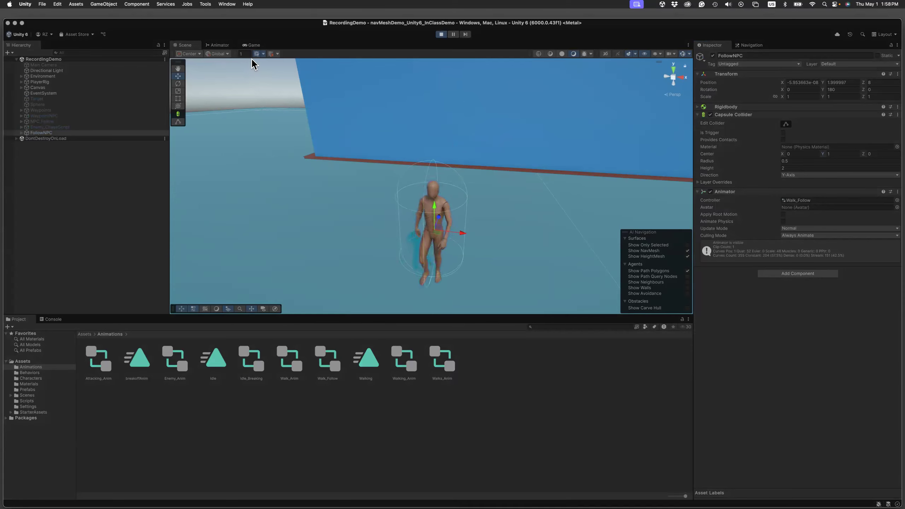
pyautogui.click(253, 45)
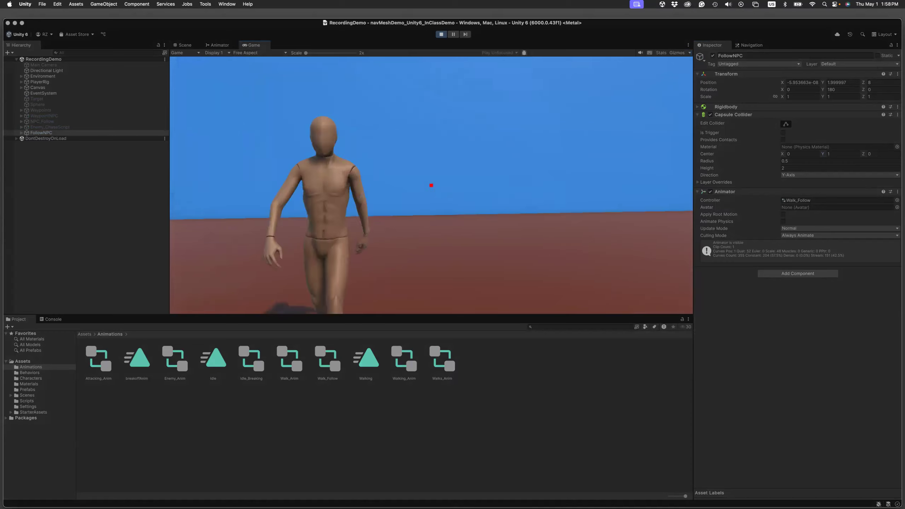
pyautogui.press('a')
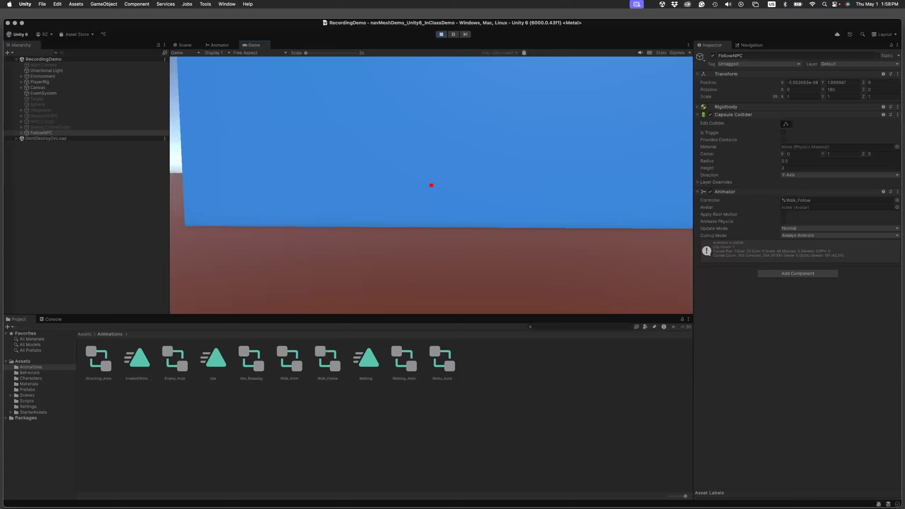
pyautogui.press('d')
pyautogui.press('d')
pyautogui.press('w')
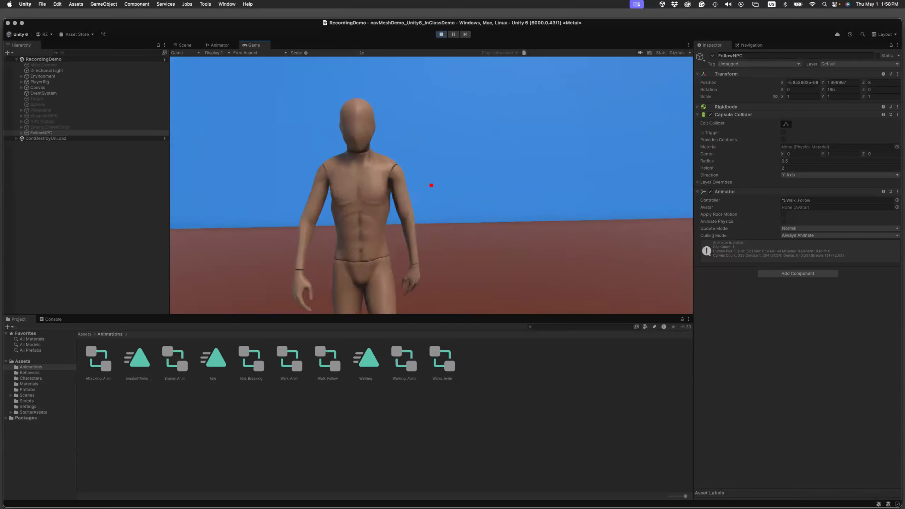
pyautogui.press('s')
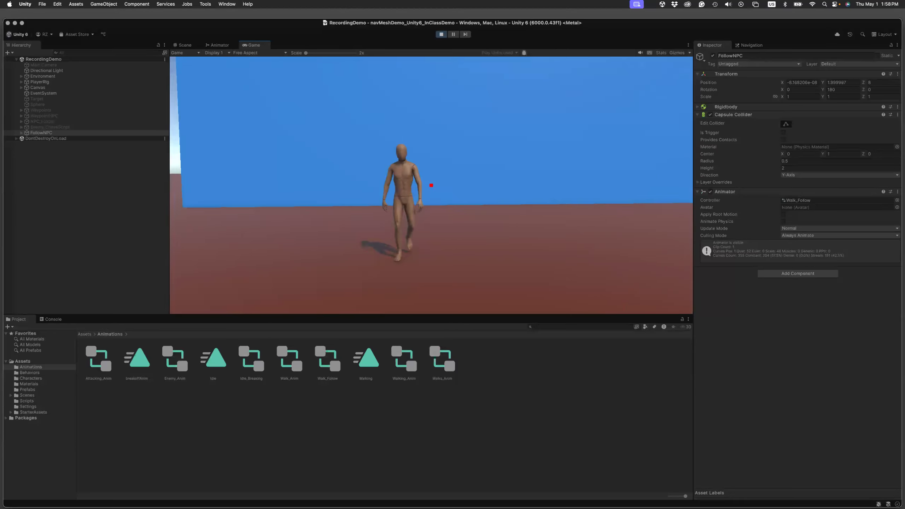
pyautogui.press('s')
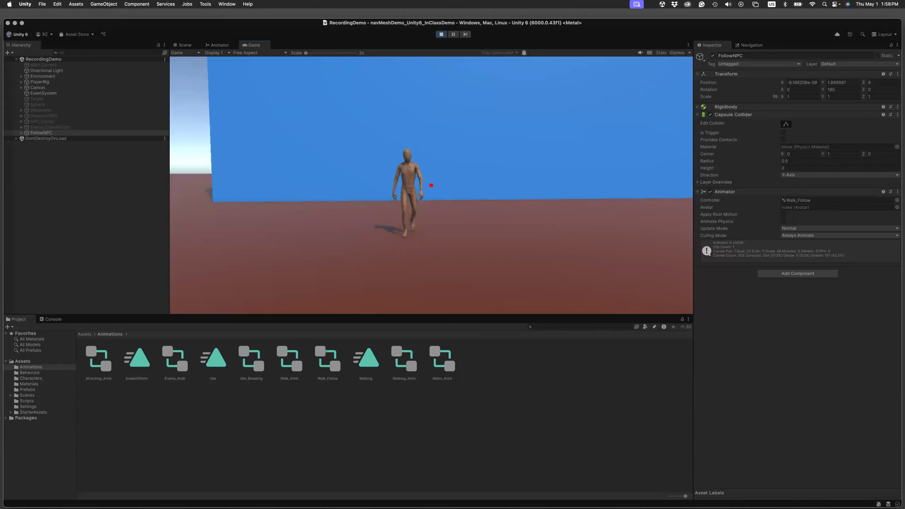
pyautogui.press('s')
pyautogui.press('Escape')
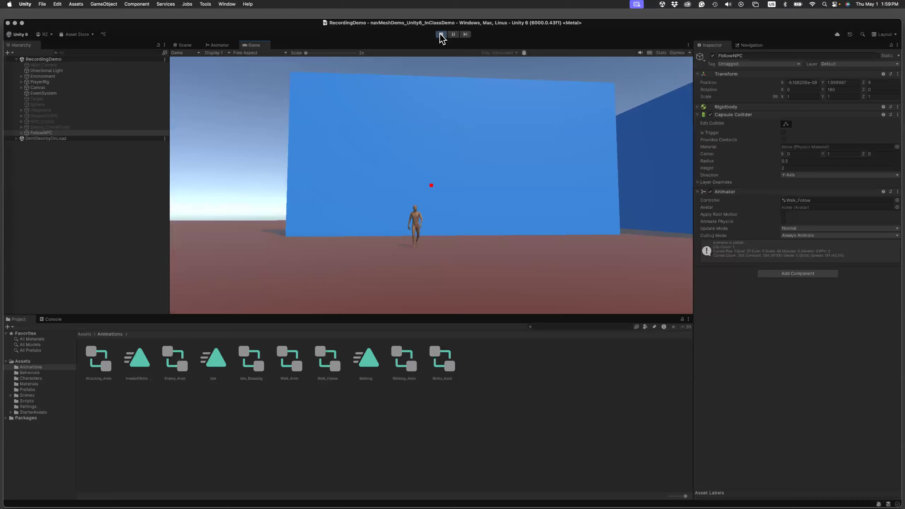
pyautogui.click(441, 34)
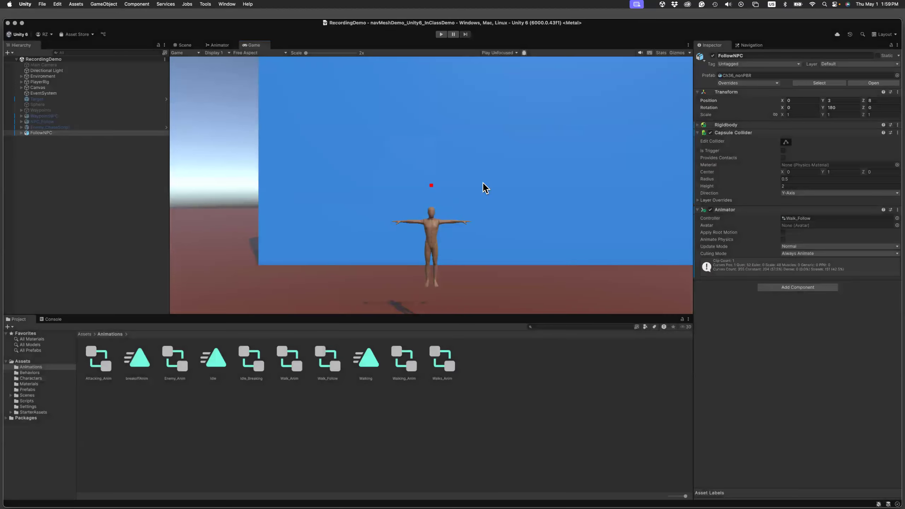
# Add the Follow script component to FollowNPC.
pyautogui.click(804, 288)
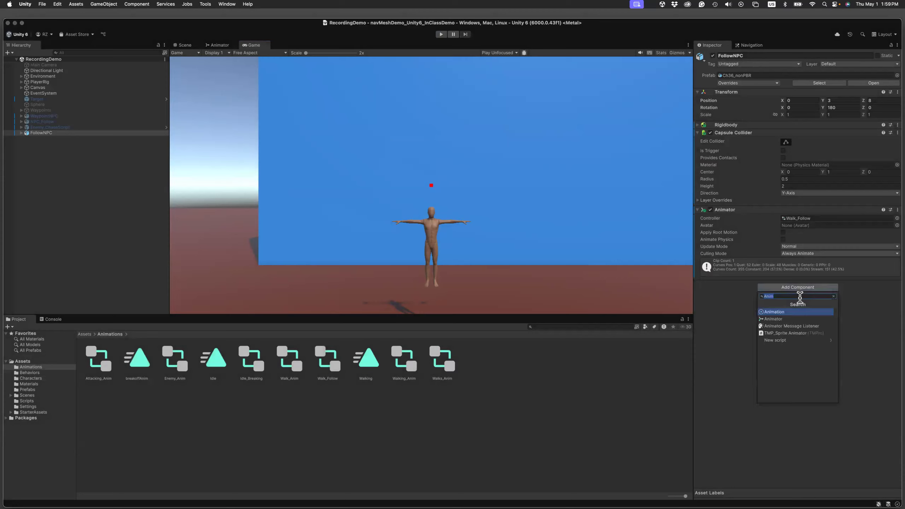
pyautogui.write('Follo')
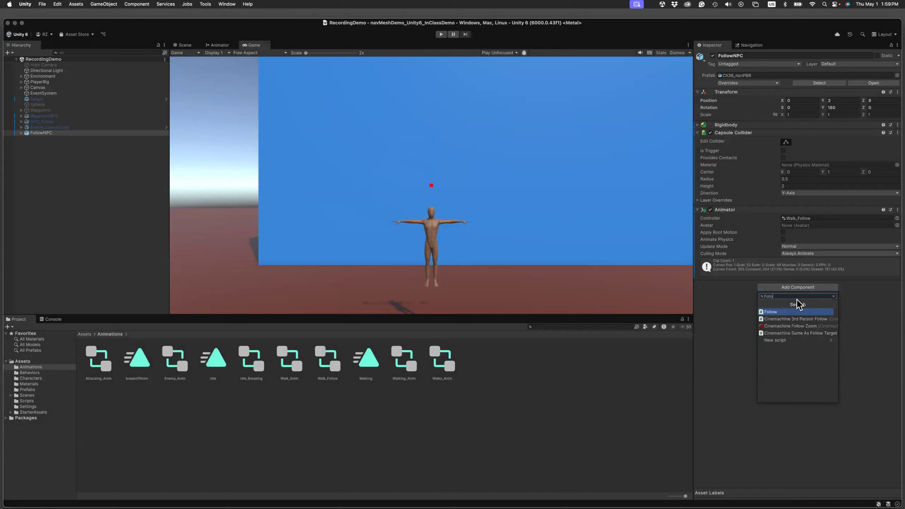
pyautogui.press('Return')
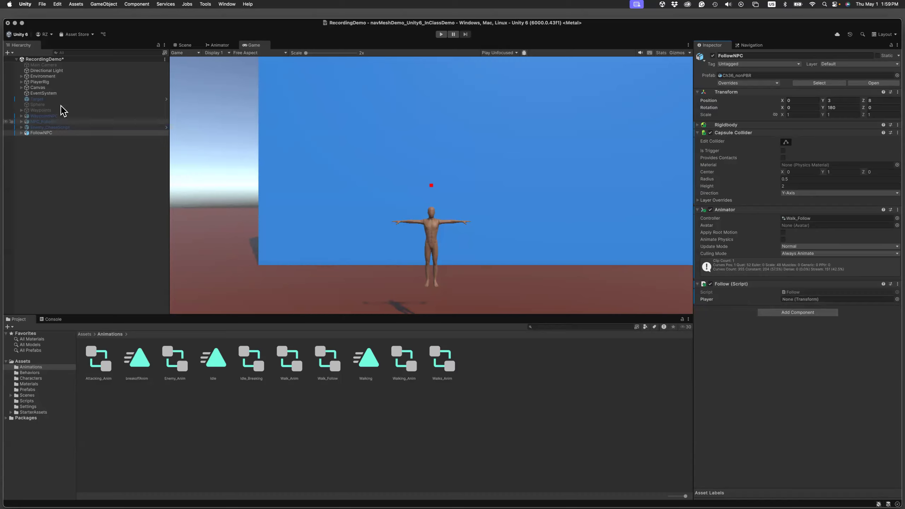
# Assign PlayerCapsule from PlayerRig as the Player reference in FollowNPC's Follow script and save the scene.
pyautogui.click(21, 82)
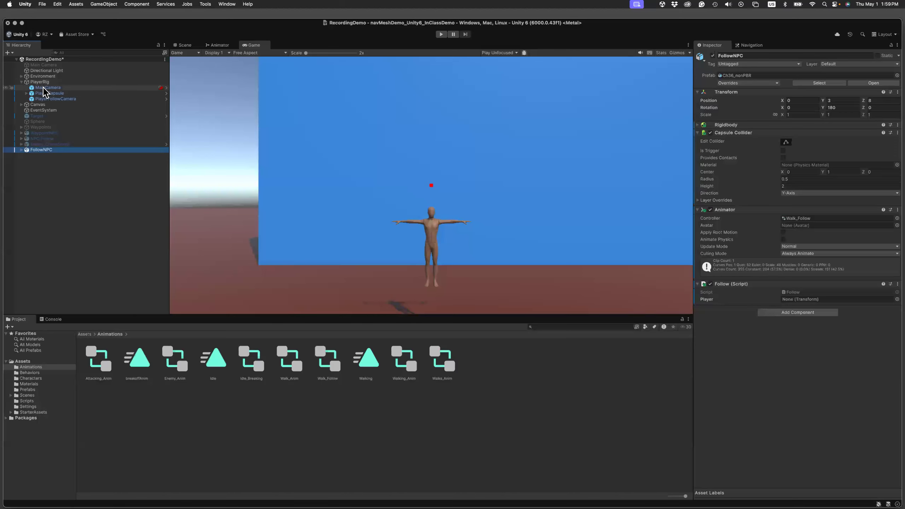
pyautogui.click(46, 93)
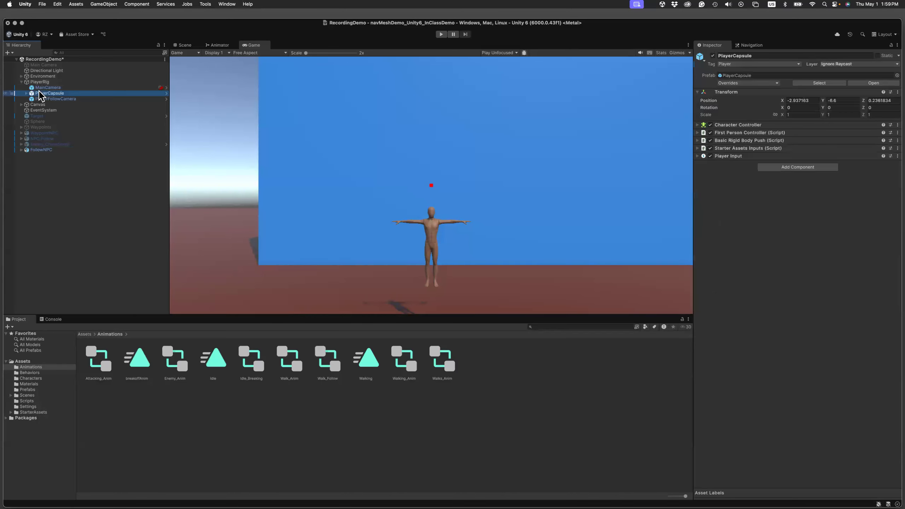
pyautogui.click(48, 151)
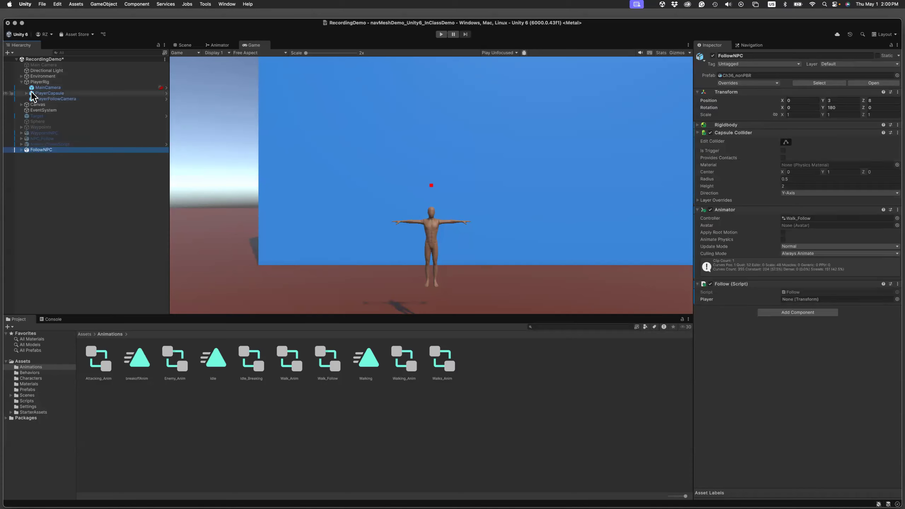
pyautogui.moveTo(32, 95); pyautogui.dragTo(795, 300)
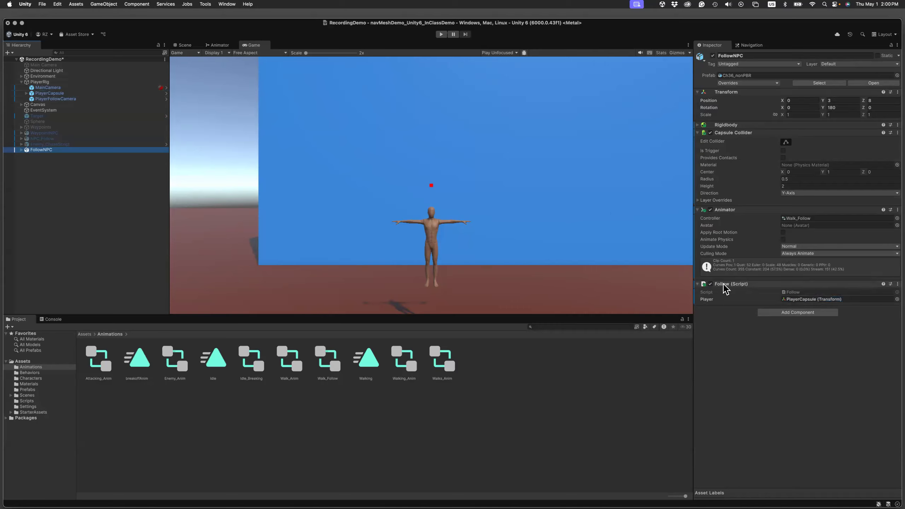
pyautogui.press('super+s')
# Play-test the scene, moving the player away from FollowNPC and around the walls to check that it follows, and stop play mode.
pyautogui.click(442, 35)
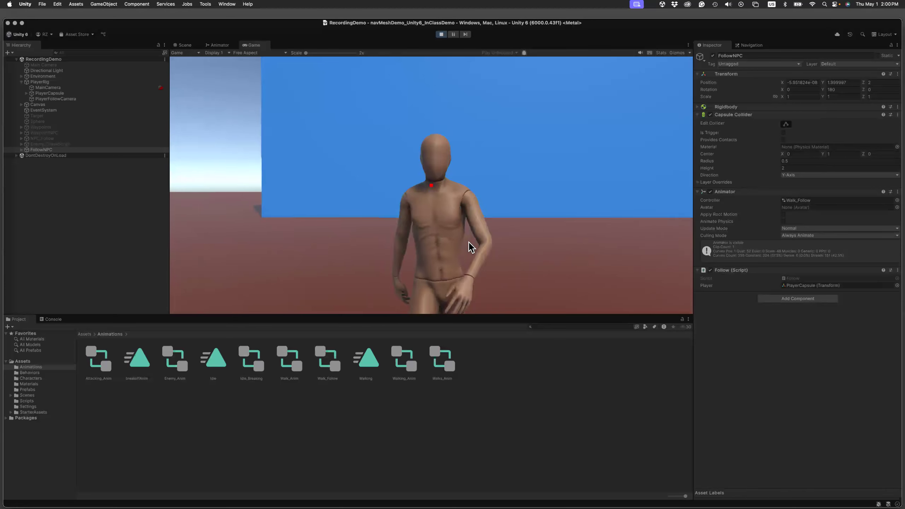
pyautogui.click(466, 242)
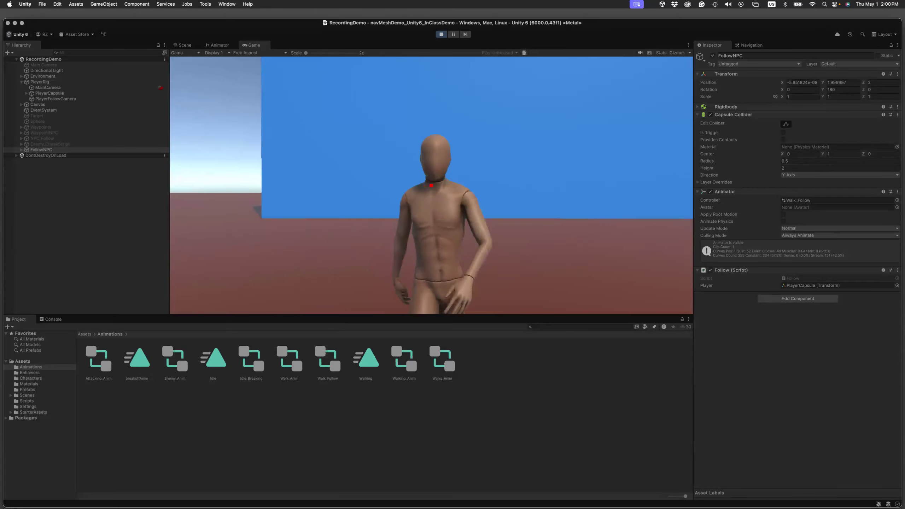
pyautogui.press('s')
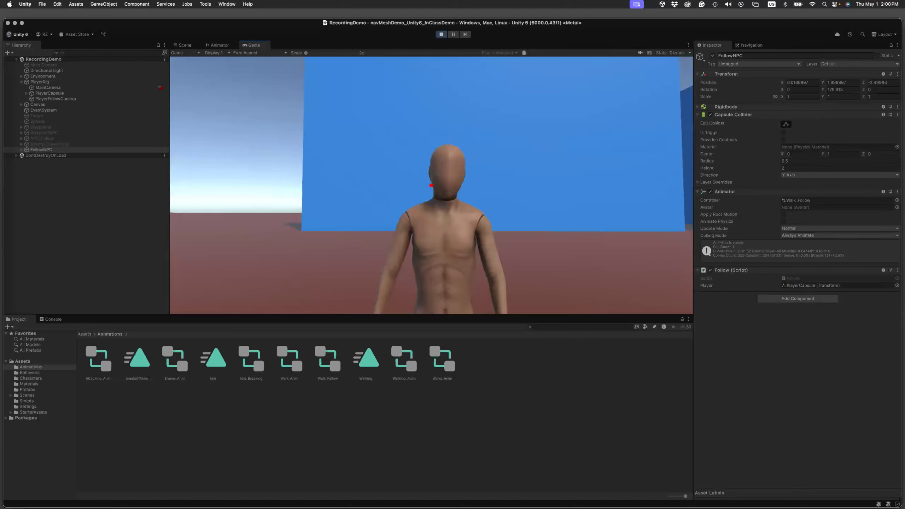
pyautogui.press('a')
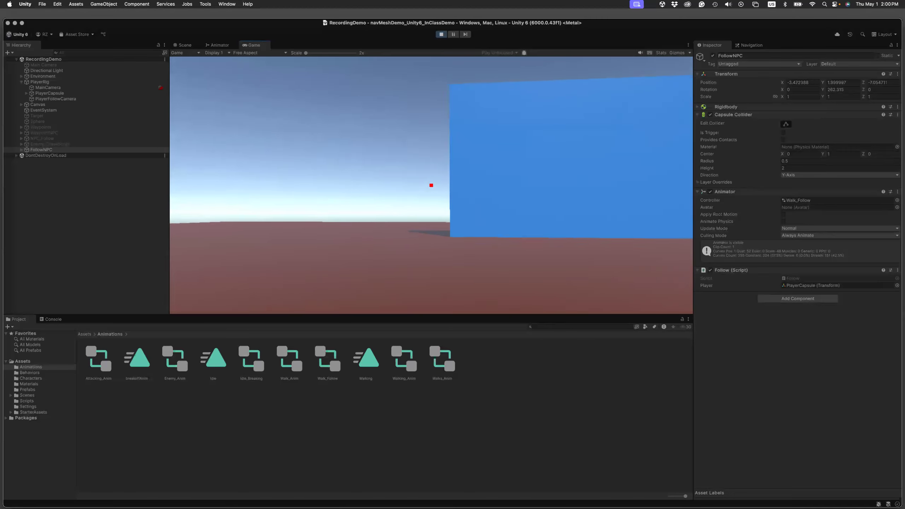
pyautogui.press('a')
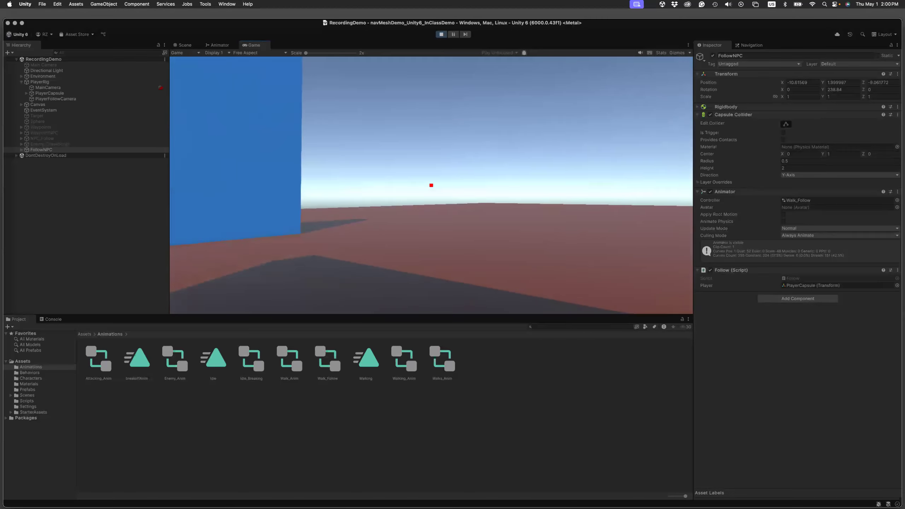
pyautogui.press('w')
pyautogui.press('w')
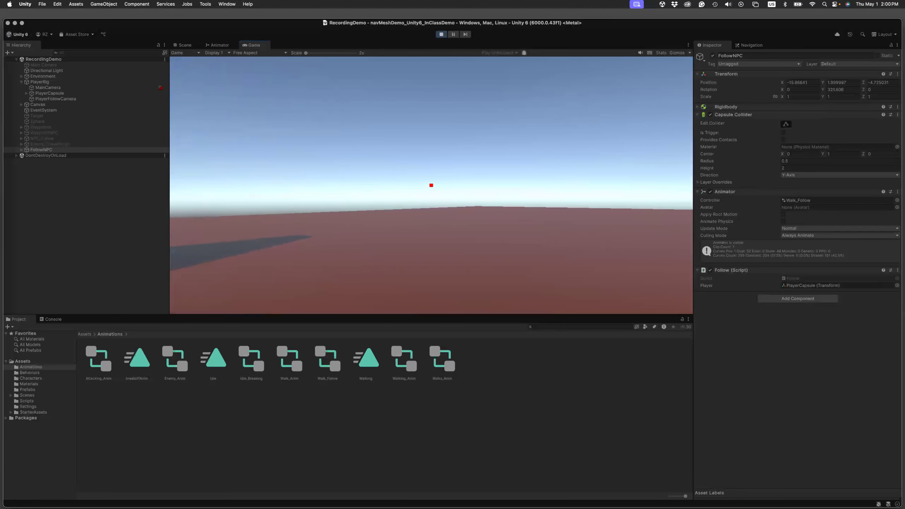
pyautogui.press('w')
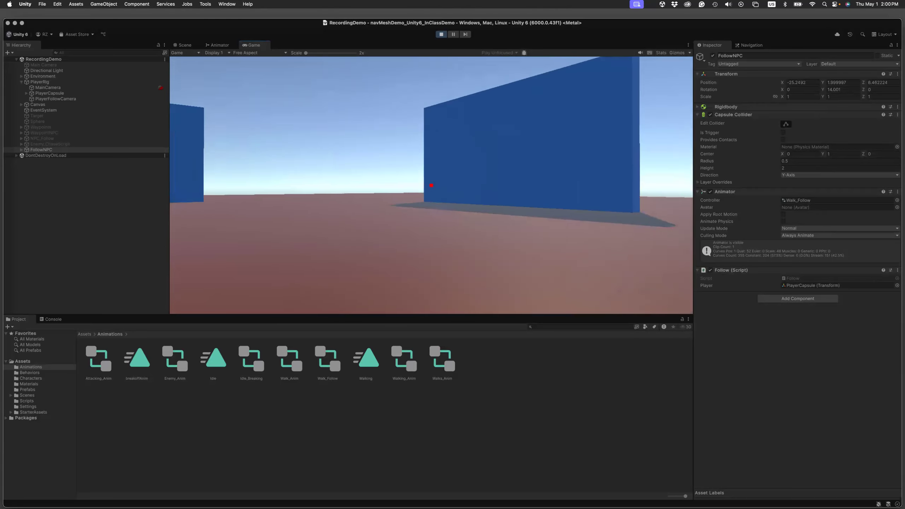
pyautogui.press('w')
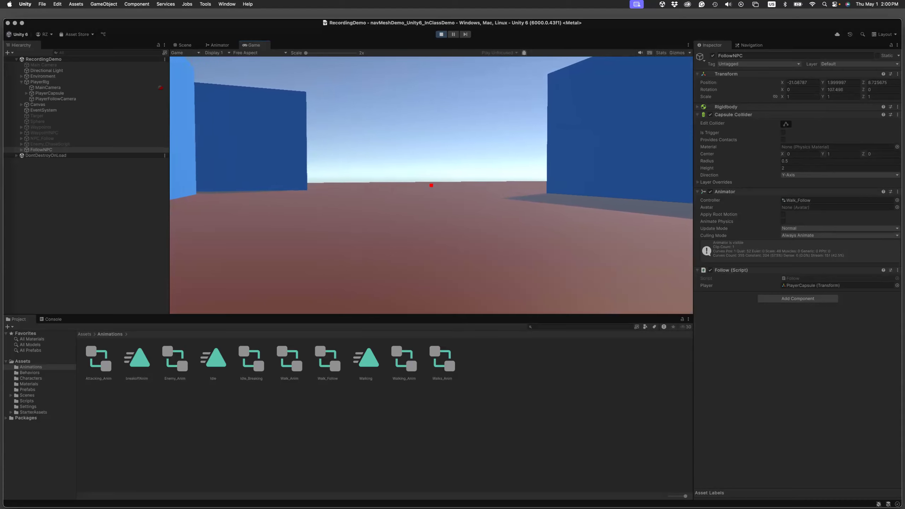
pyautogui.press('w')
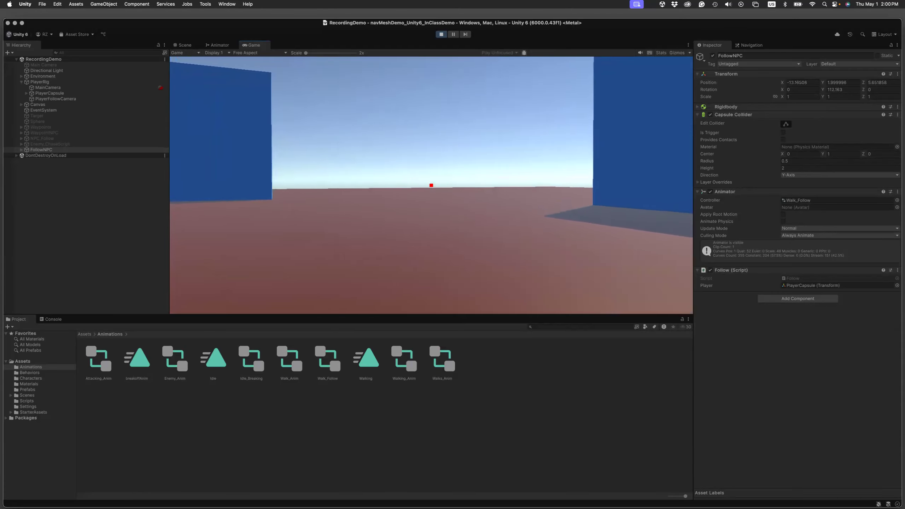
pyautogui.press('w')
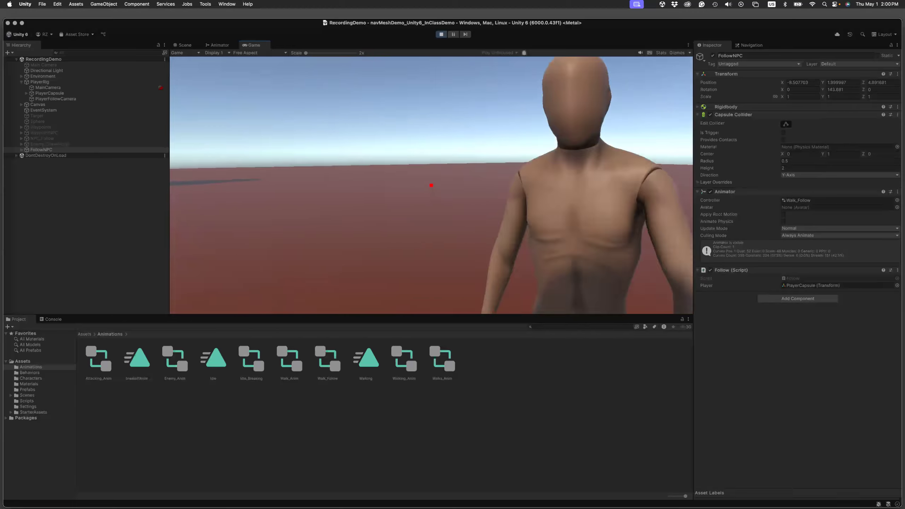
pyautogui.press('s')
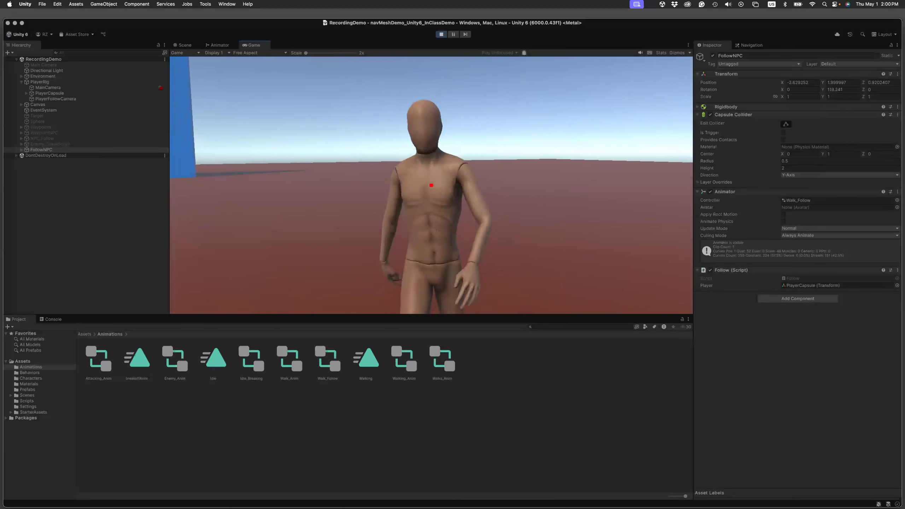
pyautogui.press('s')
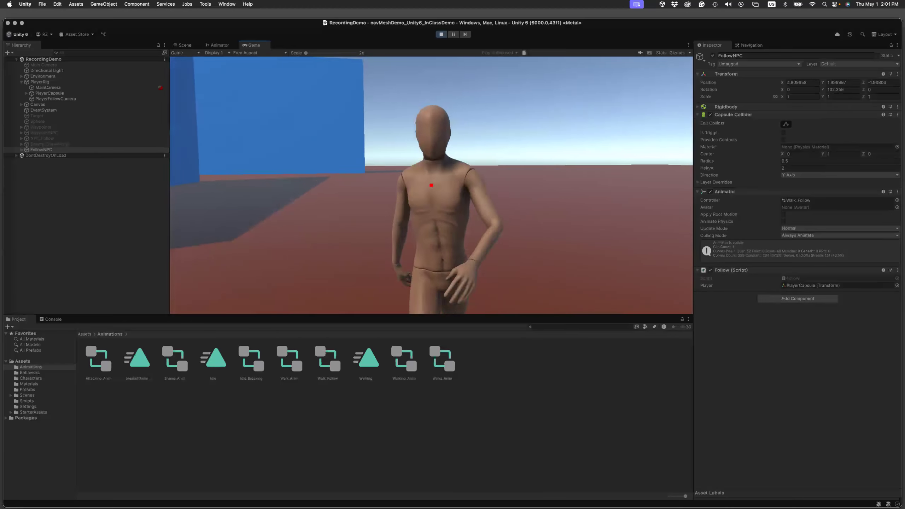
pyautogui.press('a')
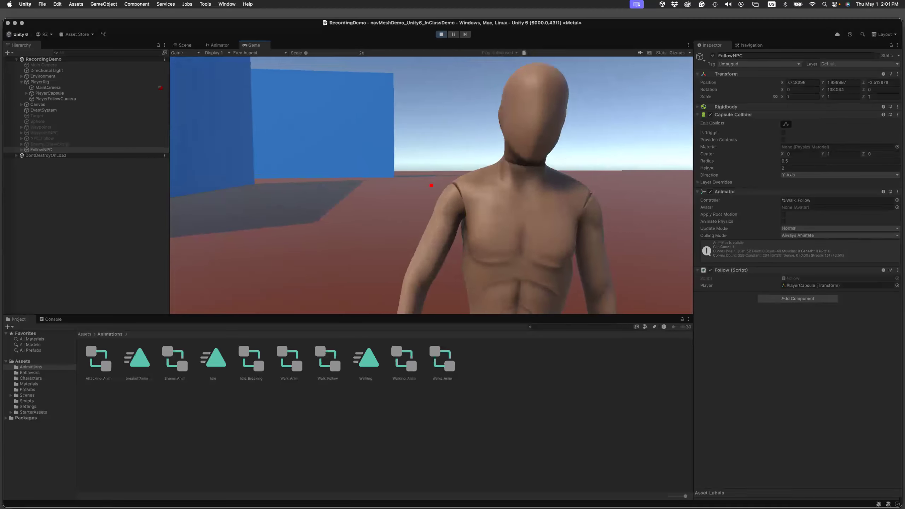
pyautogui.press('a')
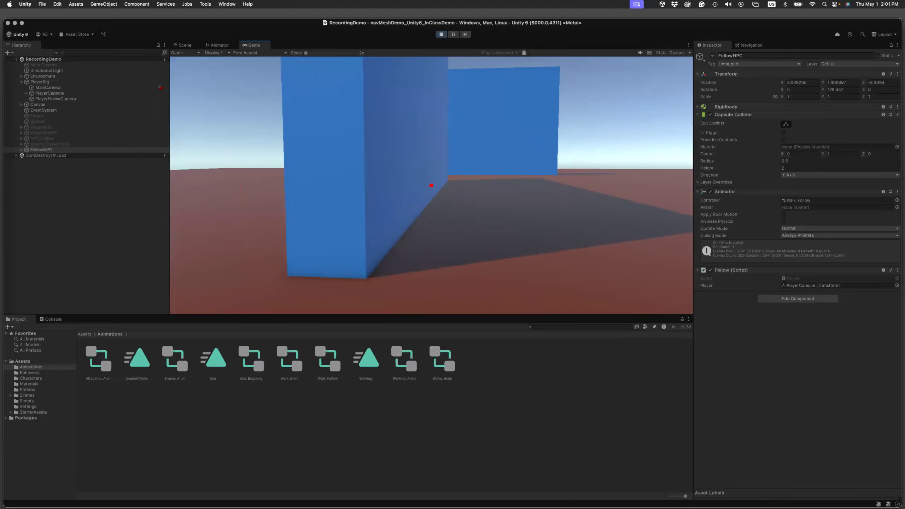
pyautogui.press('a')
pyautogui.press('w')
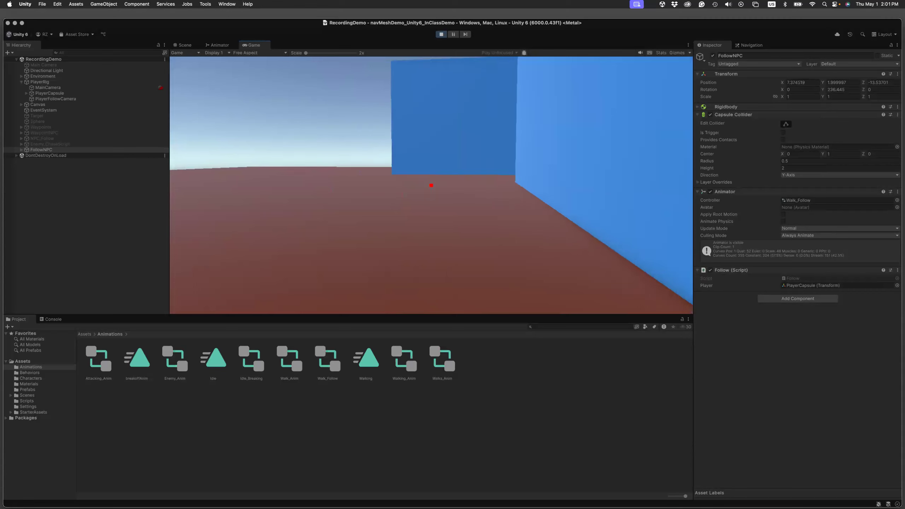
pyautogui.press('Escape')
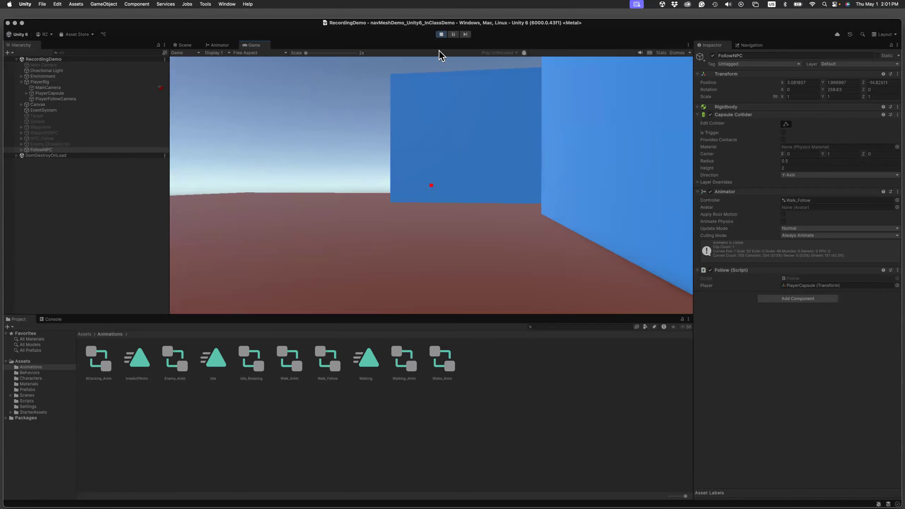
pyautogui.click(442, 34)
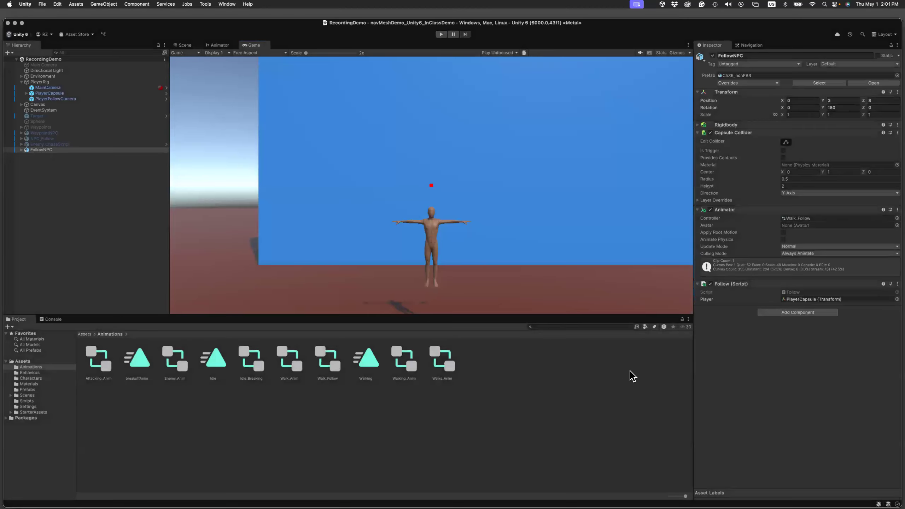
# In the Follow script from the Scripts folder, set the direction.magnitude threshold to 5 in Visual Studio Code, save it and return to Unity.
pyautogui.click(85, 336)
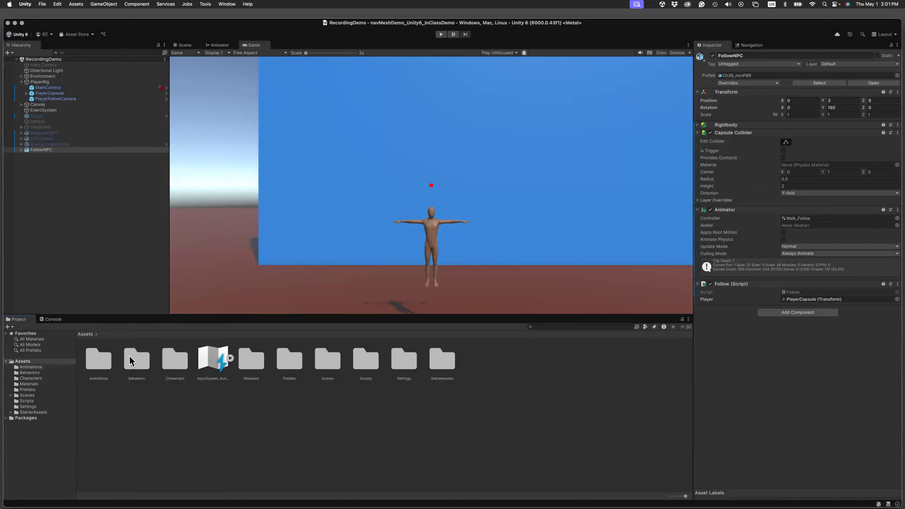
pyautogui.doubleClick(365, 359)
pyautogui.click(253, 361)
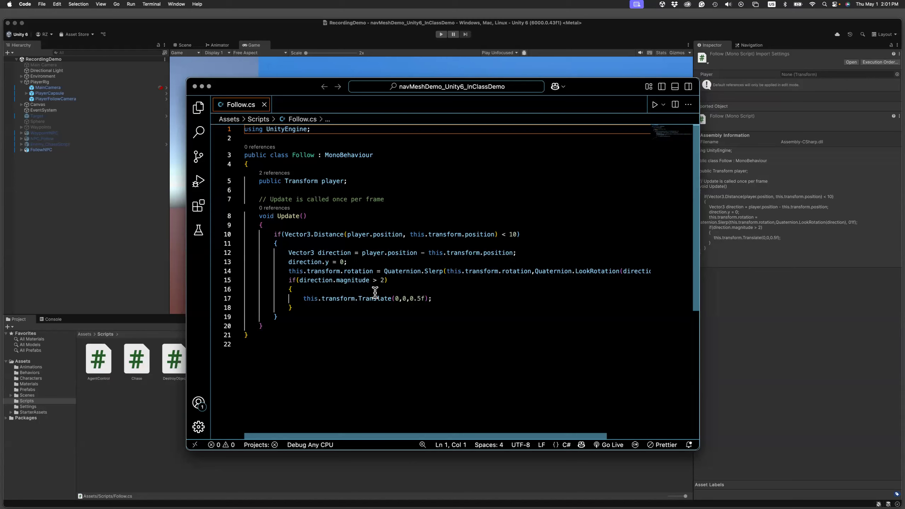
pyautogui.click(384, 280)
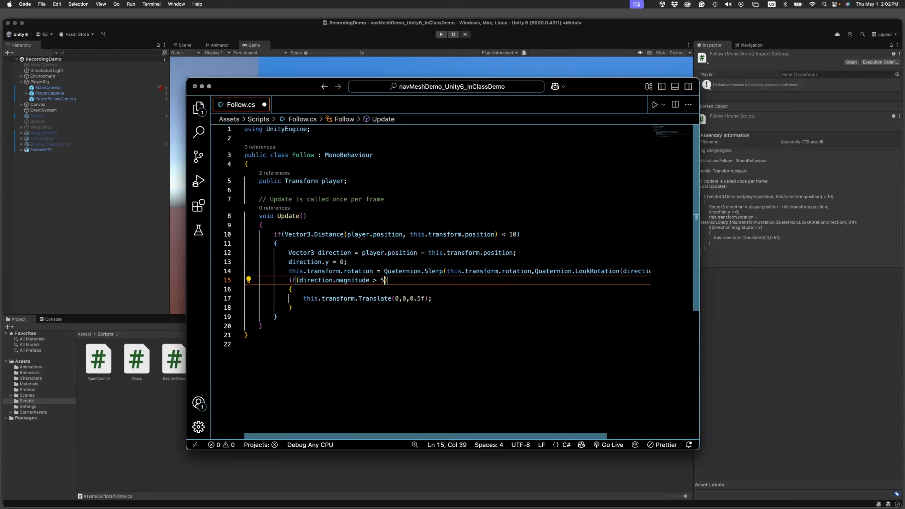
pyautogui.press('super+s')
pyautogui.click(124, 215)
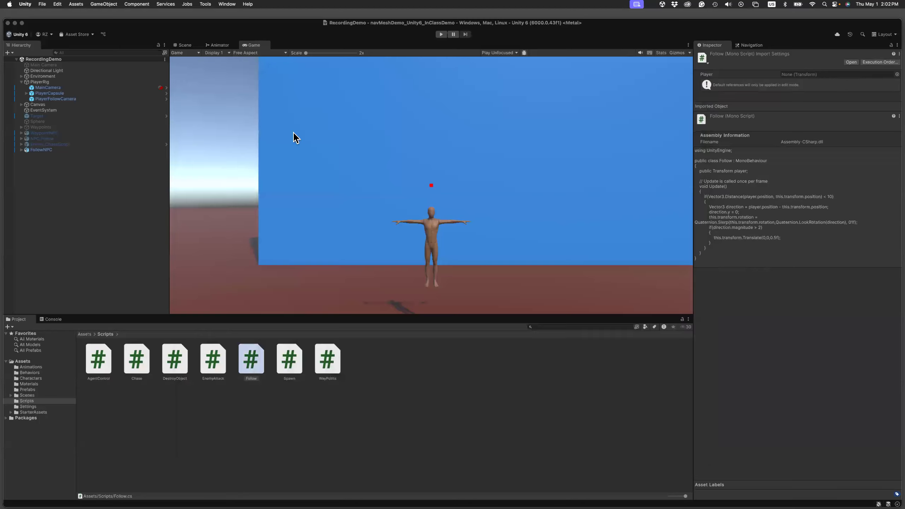
# Play-test the edited Follow script, moving the player toward and away from FollowNPC to check its following distance, and stop play mode.
pyautogui.click(442, 34)
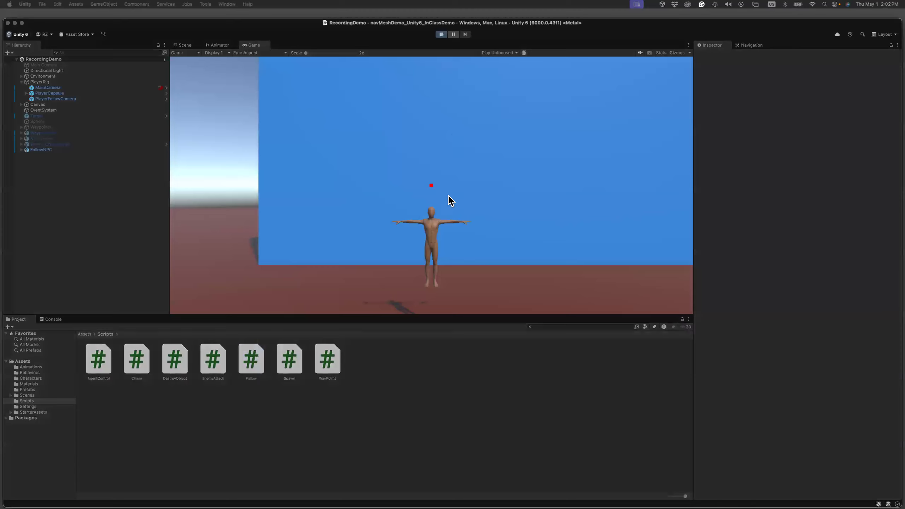
pyautogui.click(449, 246)
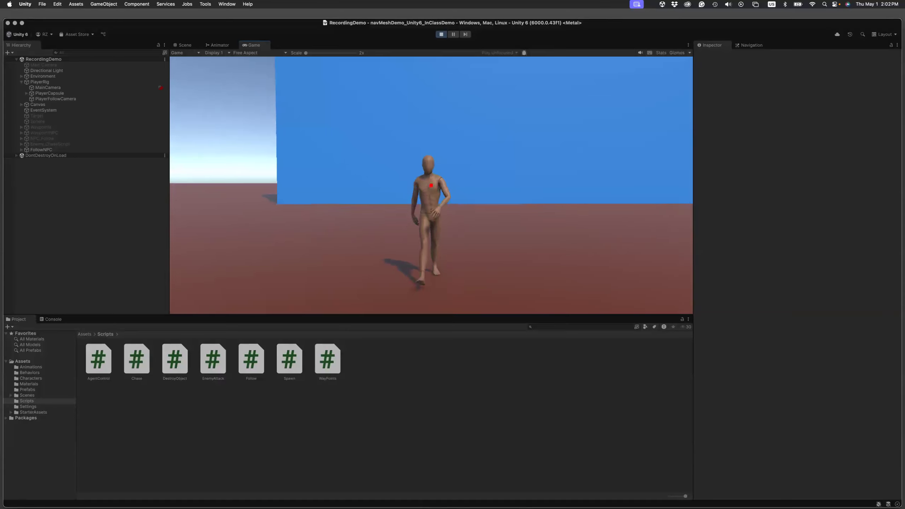
pyautogui.press('s')
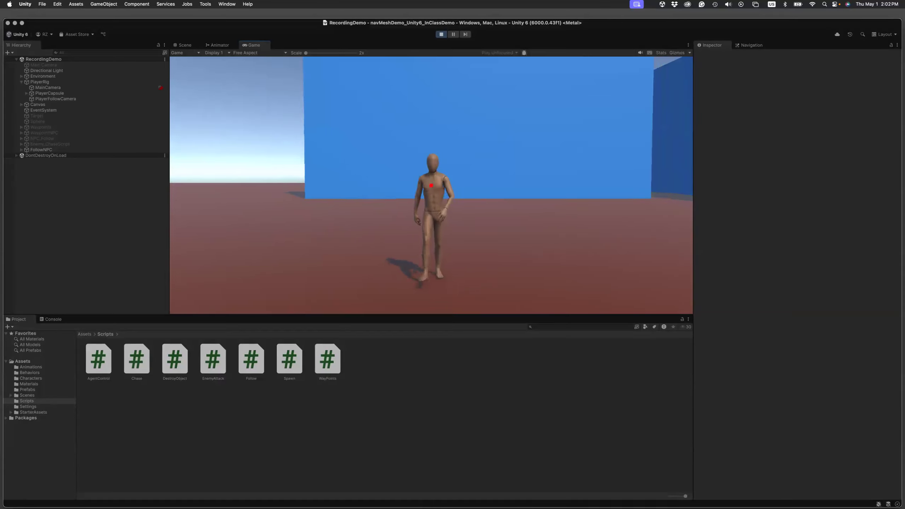
pyautogui.press('w')
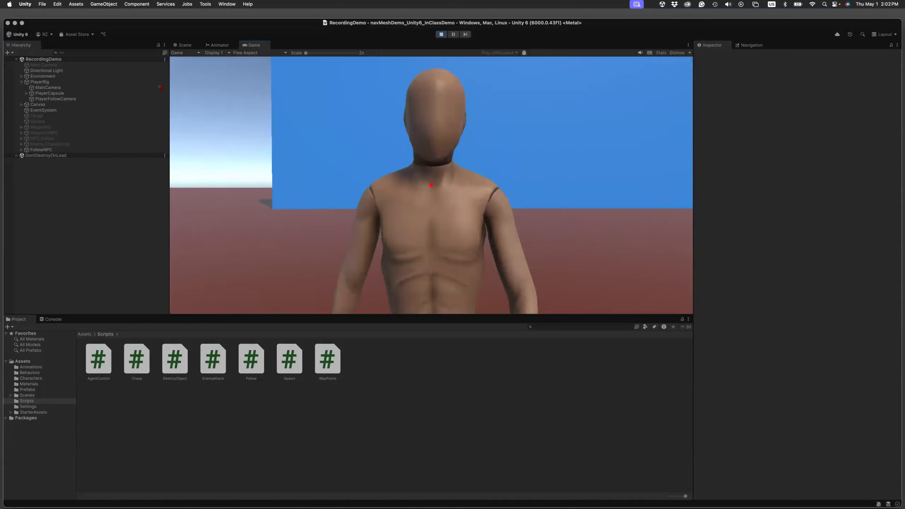
pyautogui.press('s')
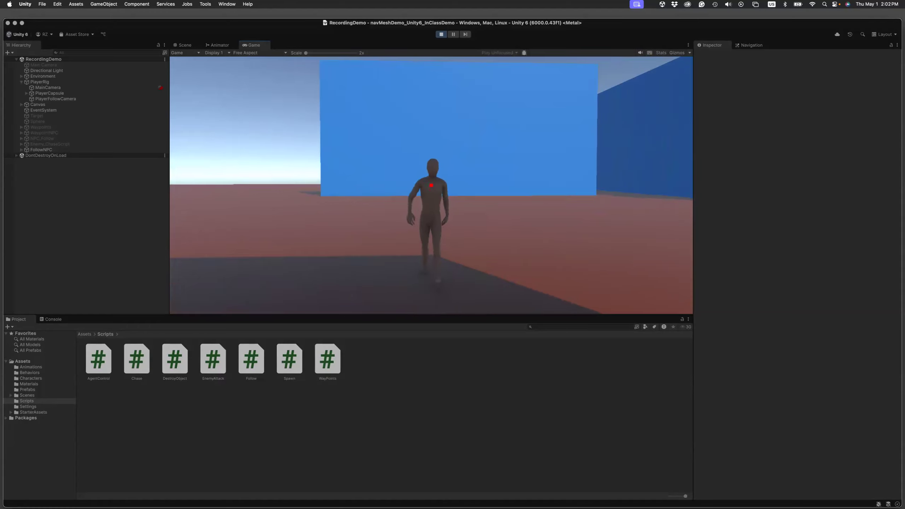
pyautogui.press('d')
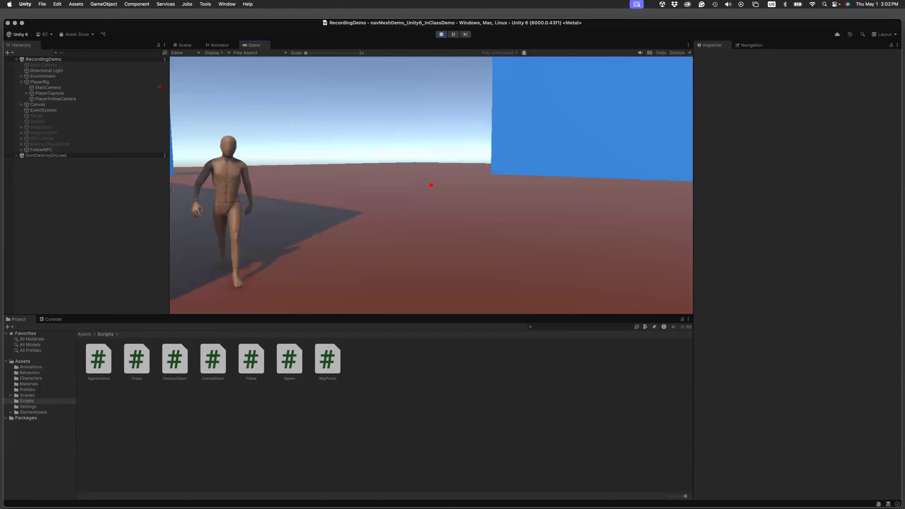
pyautogui.press('d')
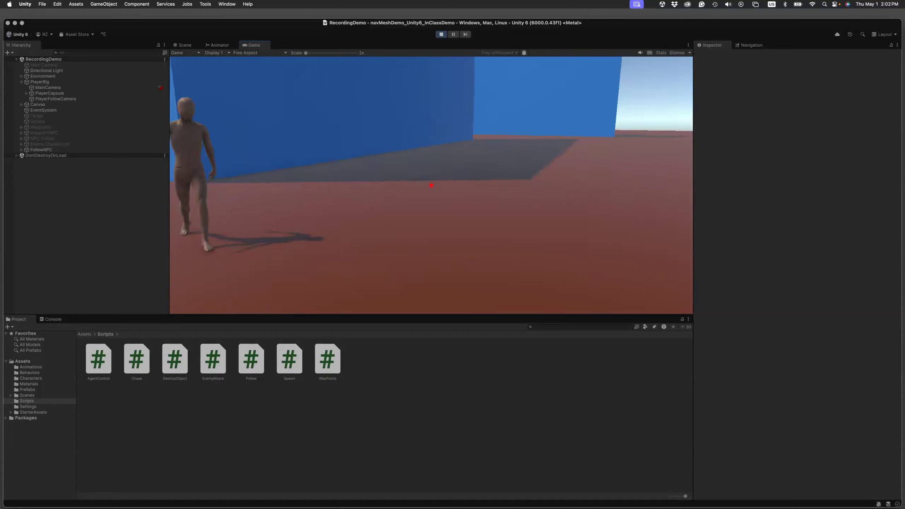
pyautogui.press('d')
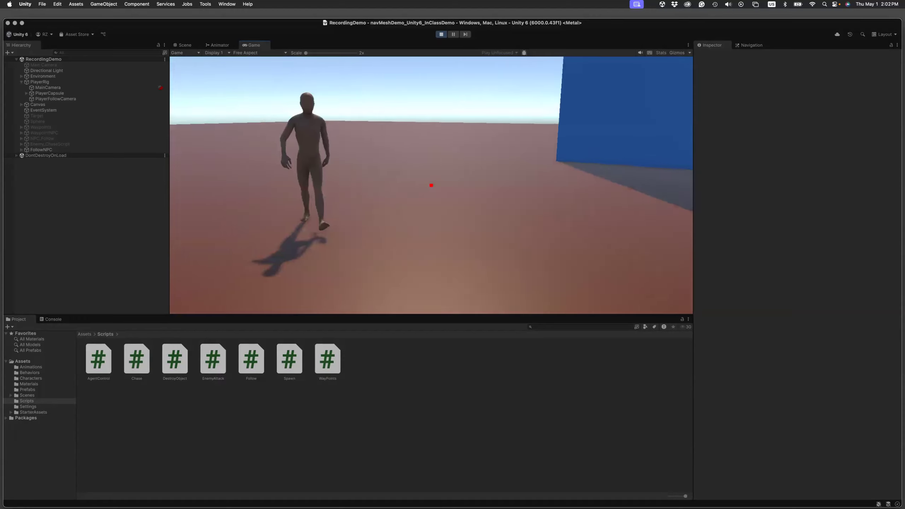
pyautogui.press('s')
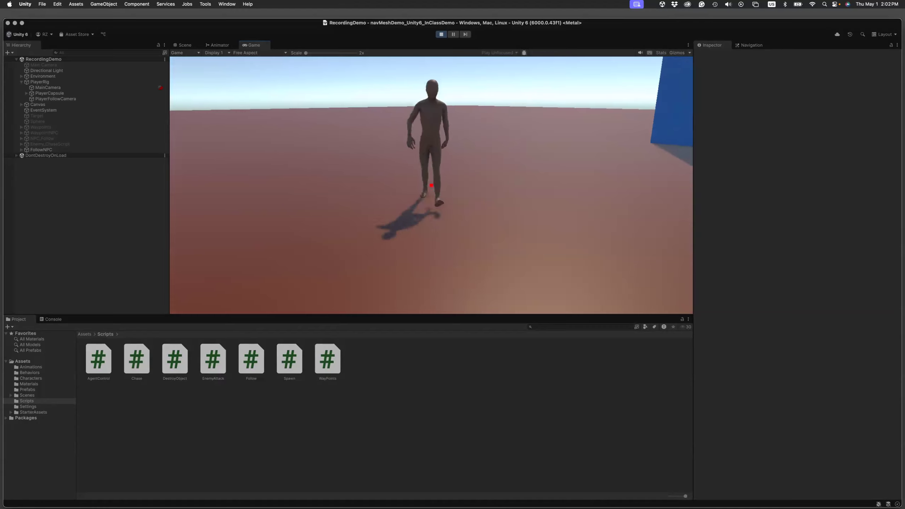
pyautogui.press('s')
pyautogui.press('s')
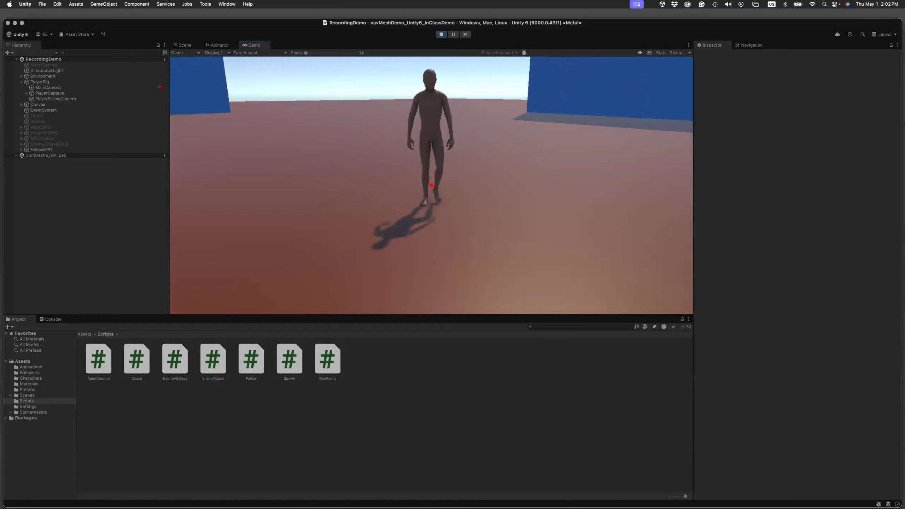
pyautogui.press('s')
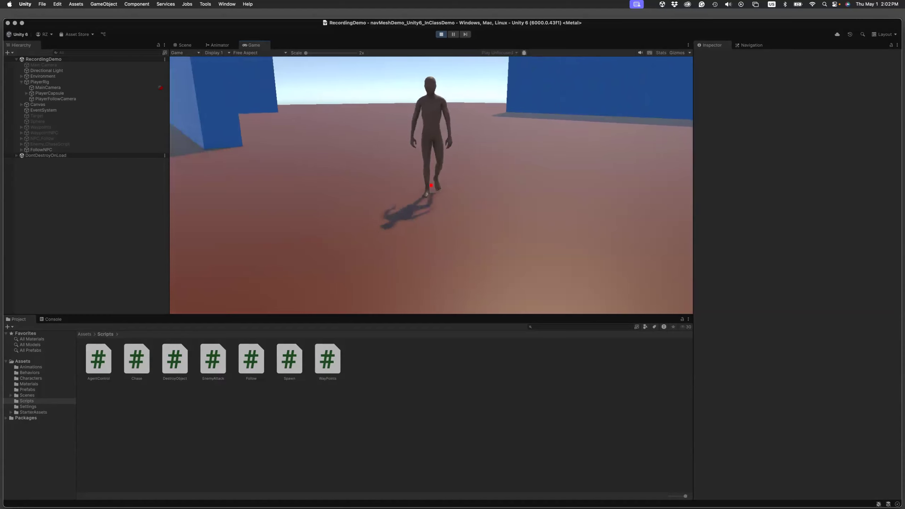
pyautogui.press('s')
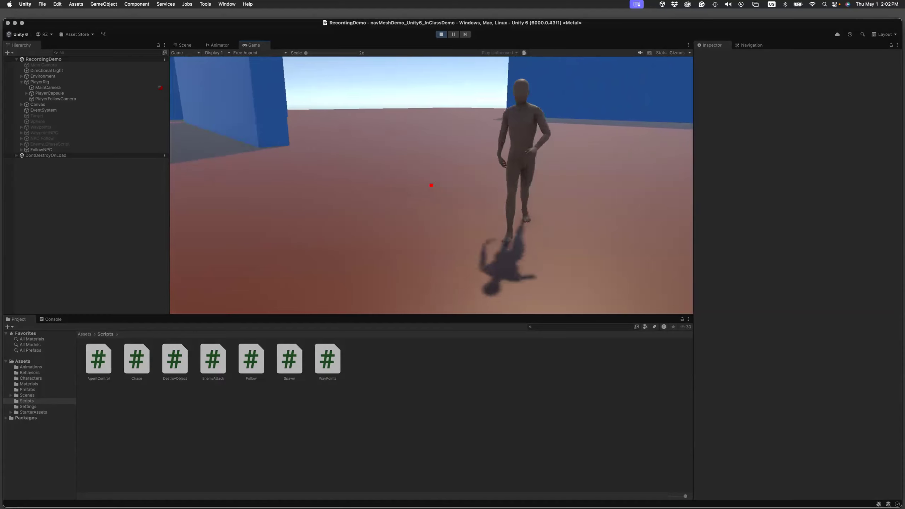
pyautogui.press('Escape')
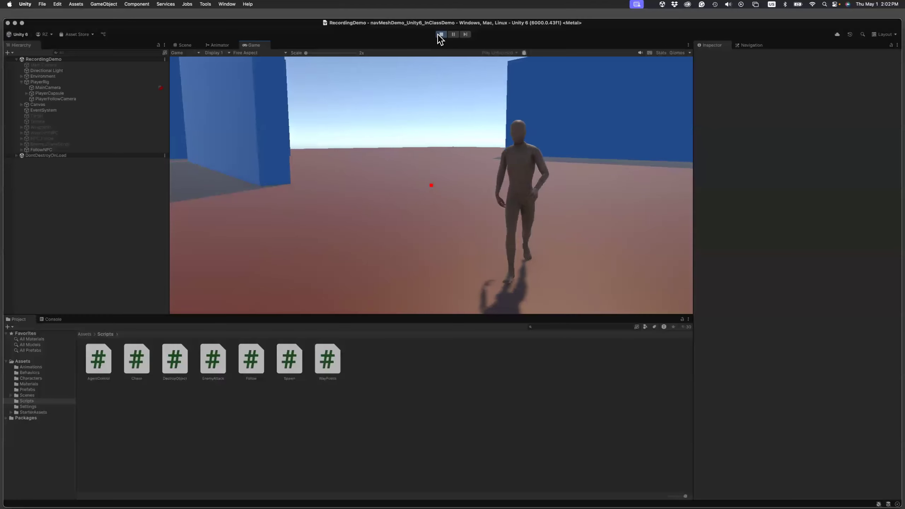
pyautogui.click(440, 35)
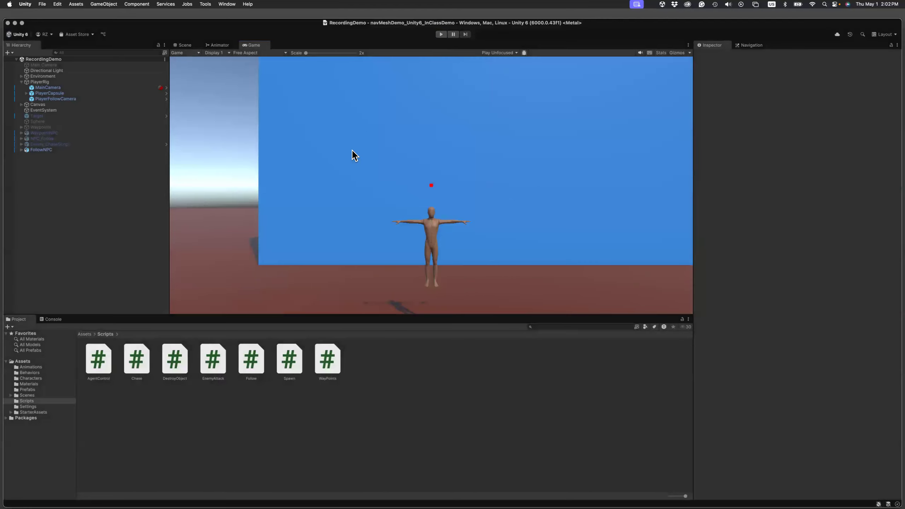
# Add the Ch36_nonPBR model from the Characters folder to the RecordingDemo scene as a new top-level object.
pyautogui.click(183, 45)
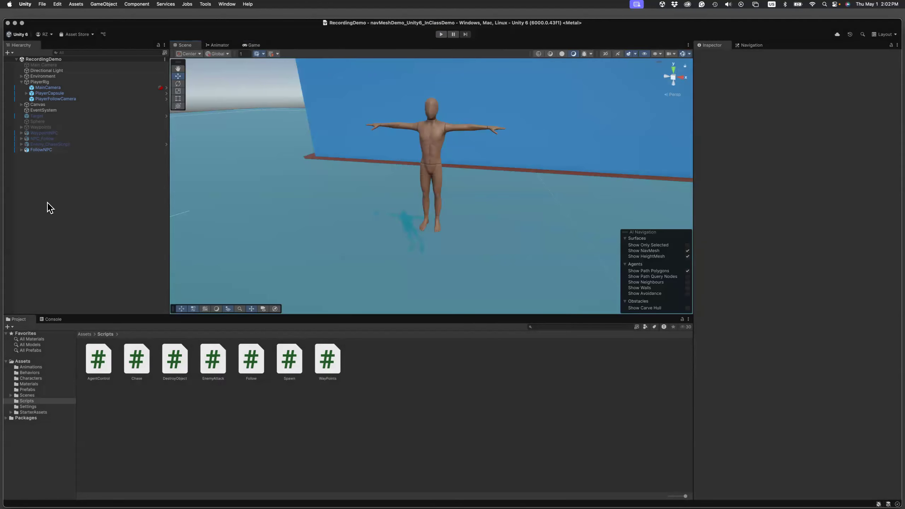
pyautogui.click(85, 334)
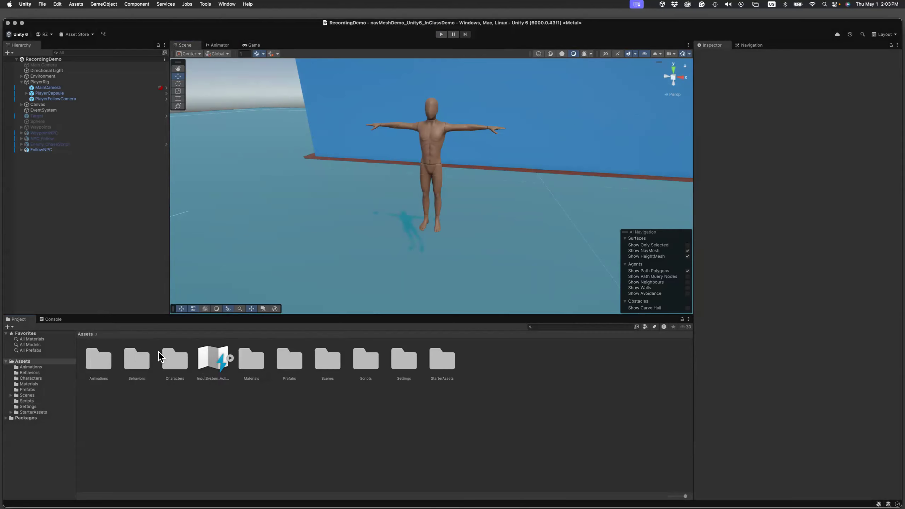
pyautogui.doubleClick(182, 367)
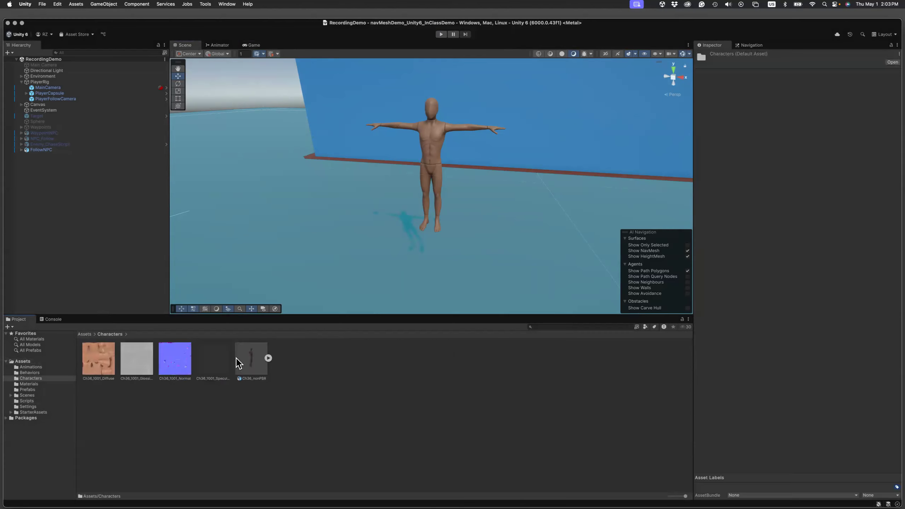
pyautogui.moveTo(251, 356); pyautogui.dragTo(38, 216)
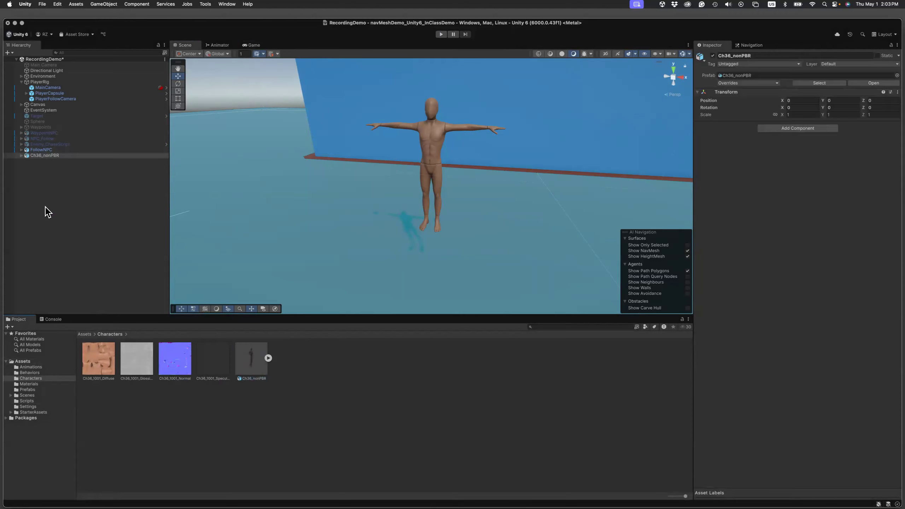
pyautogui.click(29, 163)
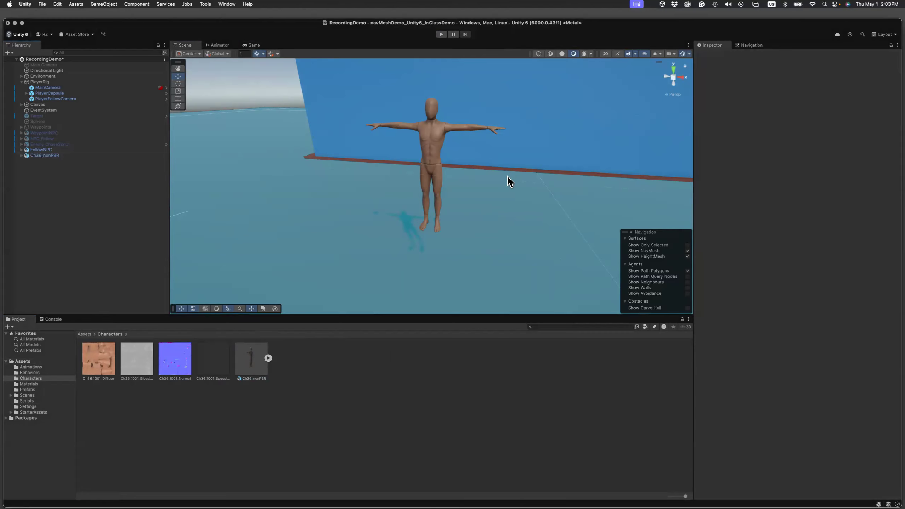
# Rename the new Ch36_nonPBR object in the scene as EnemyNPC.
pyautogui.scroll(-8, 510, 182)
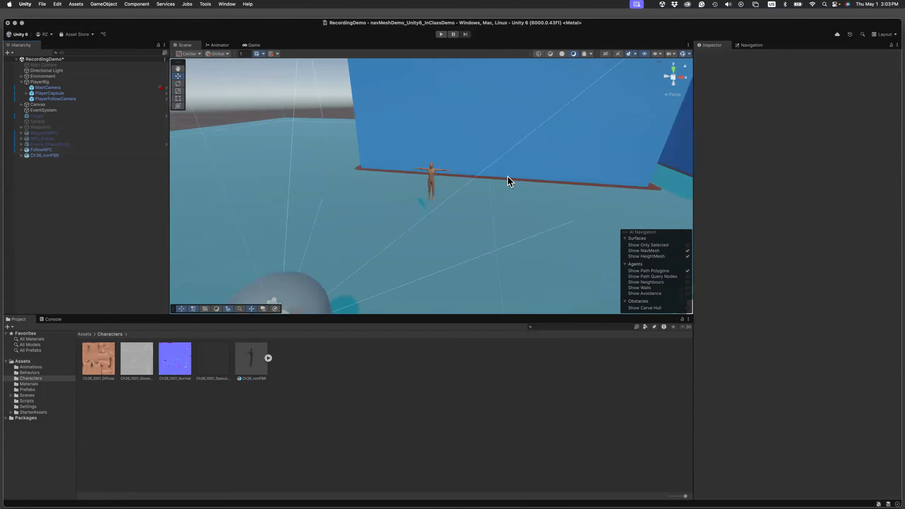
pyautogui.keyDown('alt'); pyautogui.moveTo(422, 238); pyautogui.dragTo(438, 199); pyautogui.keyUp('alt')
pyautogui.moveTo(435, 213); pyautogui.dragTo(445, 237, button='right')
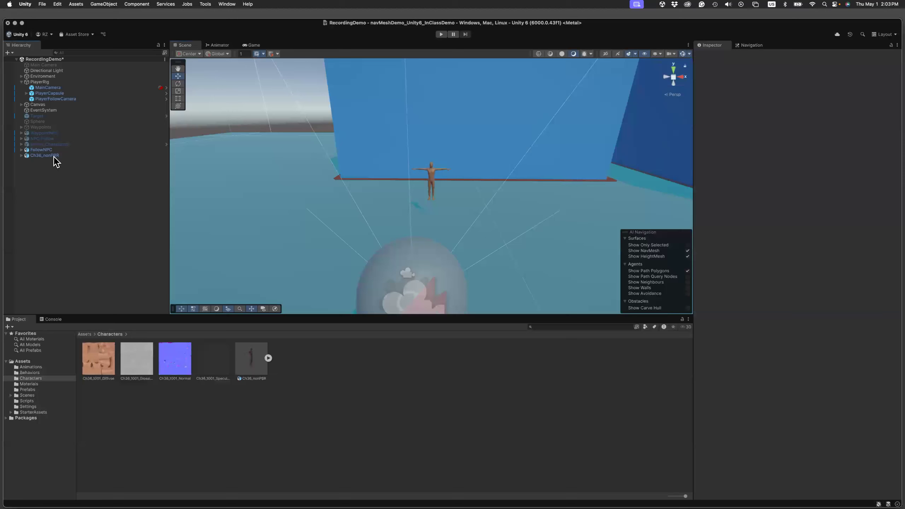
pyautogui.click(28, 157)
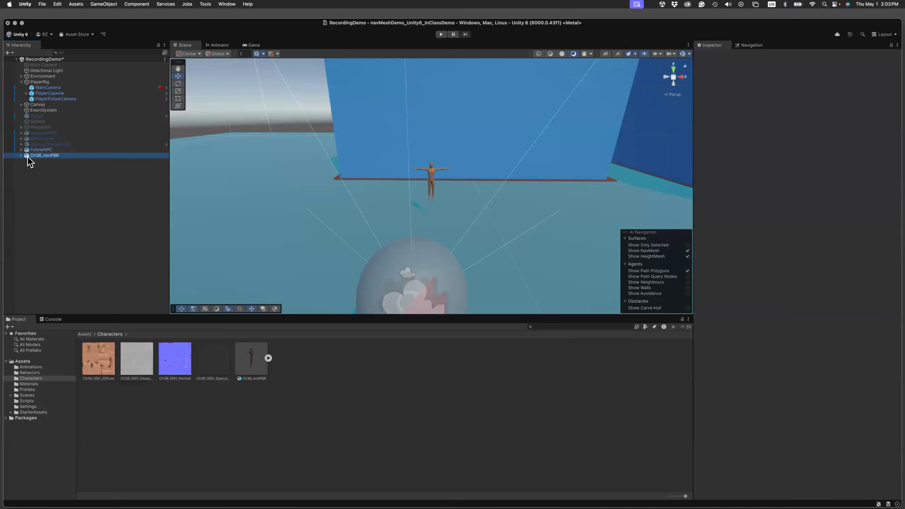
pyautogui.click(756, 54)
pyautogui.tripleClick(758, 55)
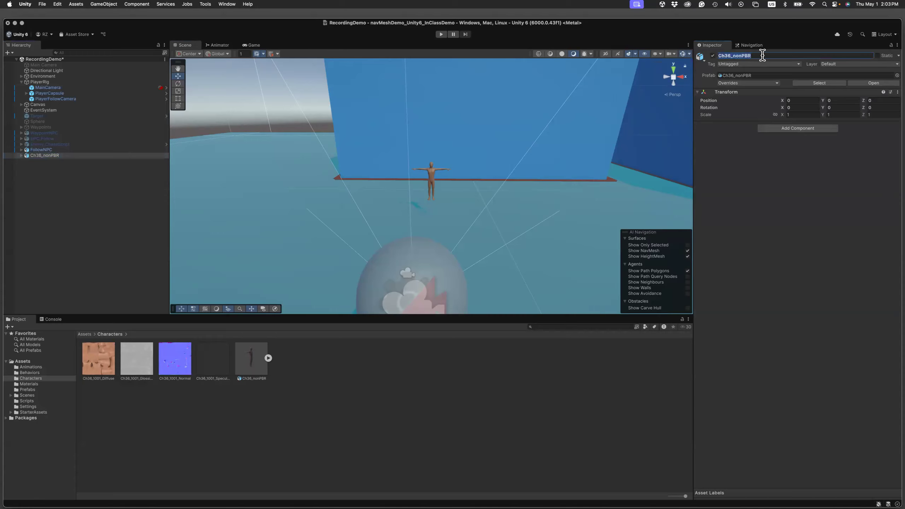
pyautogui.write('At')
# Place EnemyNPC beside FollowNPC at about X 2.68, Y 3, Z 8.28, with a Y rotation of 180.
pyautogui.click(841, 101)
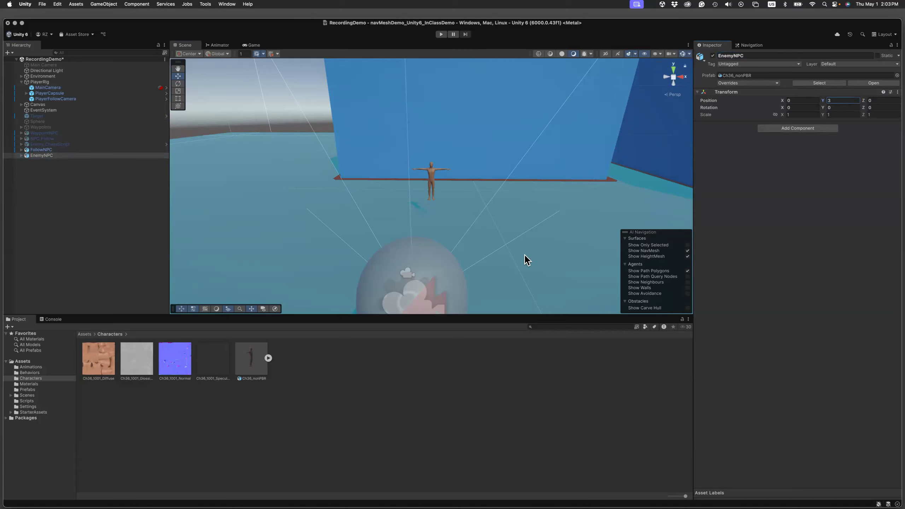
pyautogui.press('f')
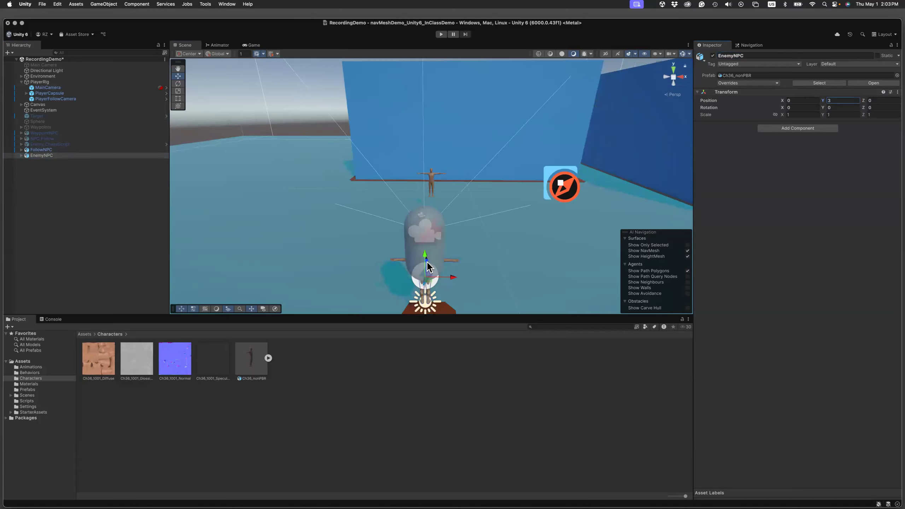
pyautogui.moveTo(427, 260); pyautogui.dragTo(501, 180)
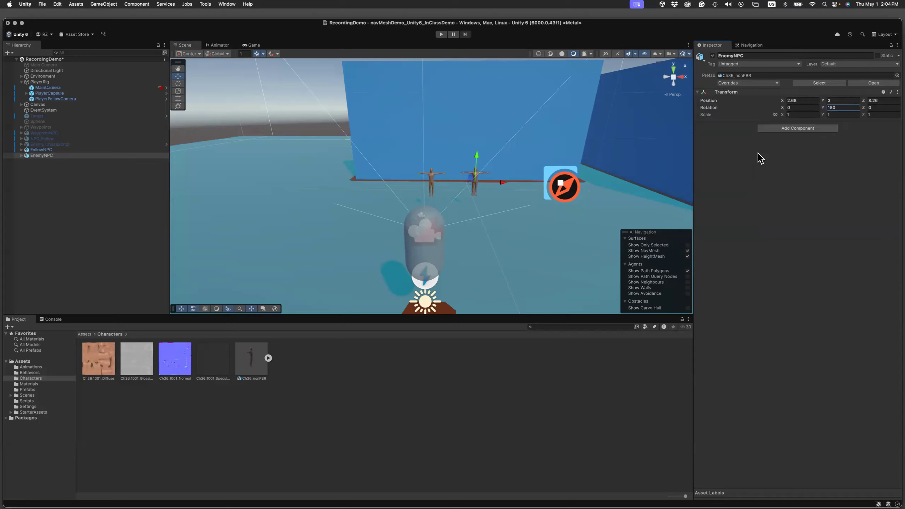
# Add a Mesh Collider component to EnemyNPC and assign Ch36 as its mesh.
pyautogui.click(788, 129)
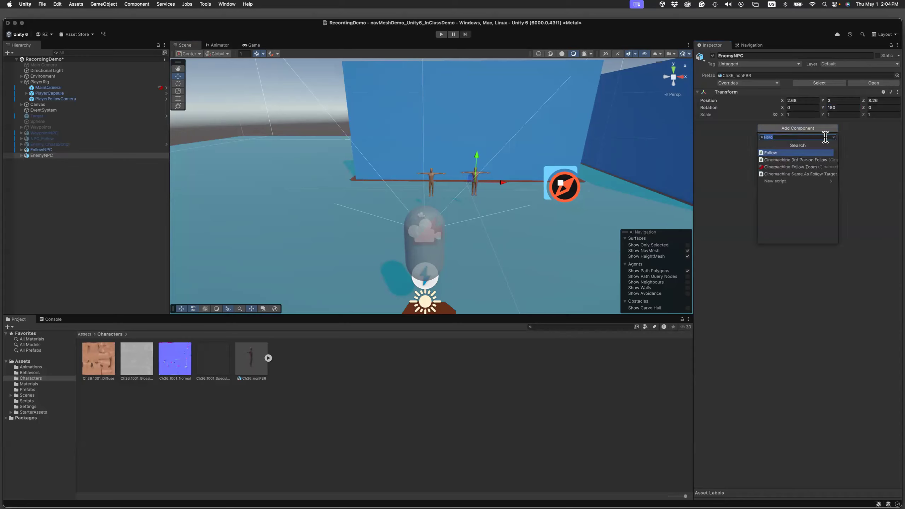
pyautogui.write('Mesh')
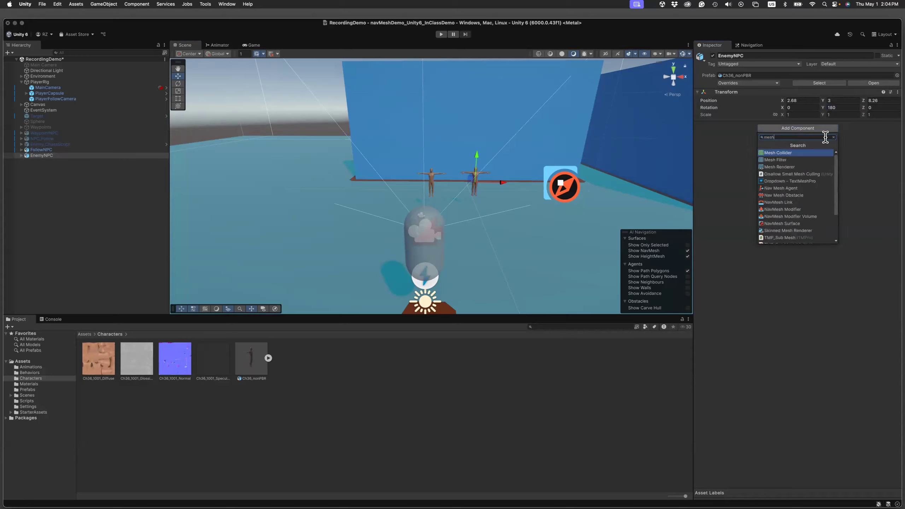
pyautogui.press('Return')
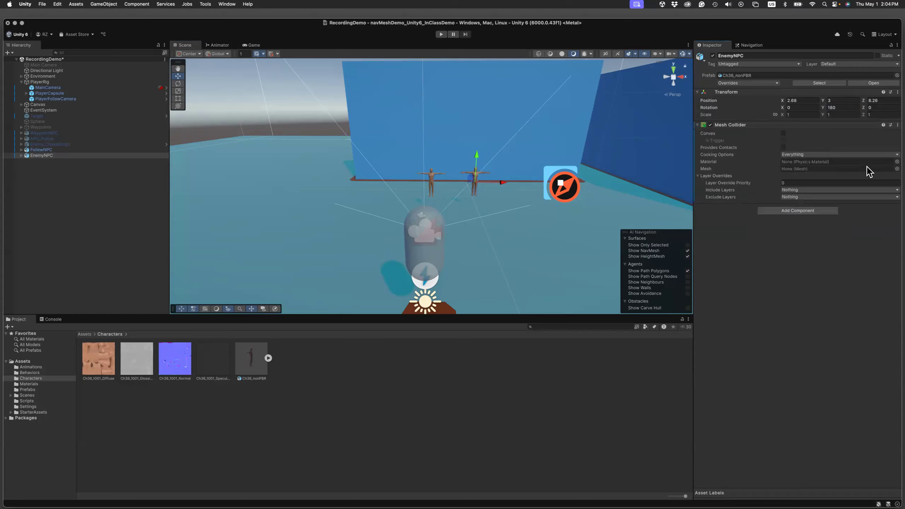
pyautogui.click(897, 169)
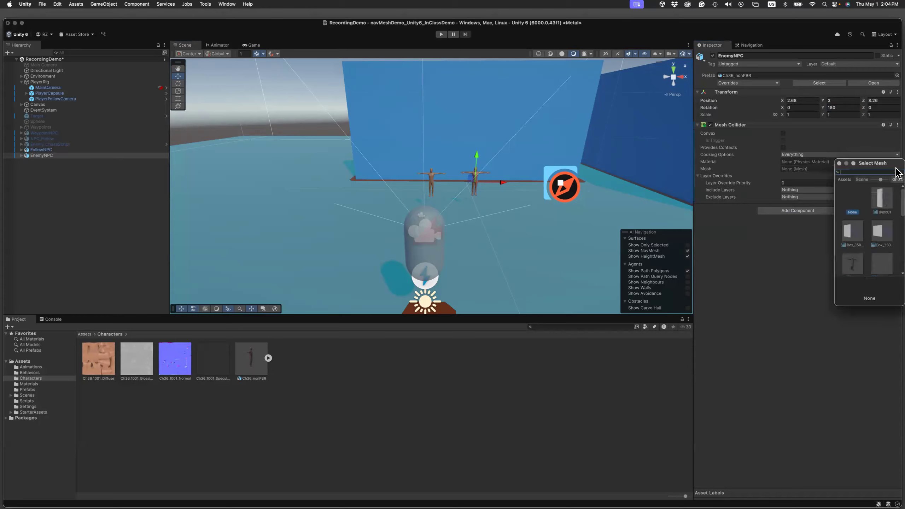
pyautogui.scroll(-1, 852, 250)
pyautogui.doubleClick(853, 254)
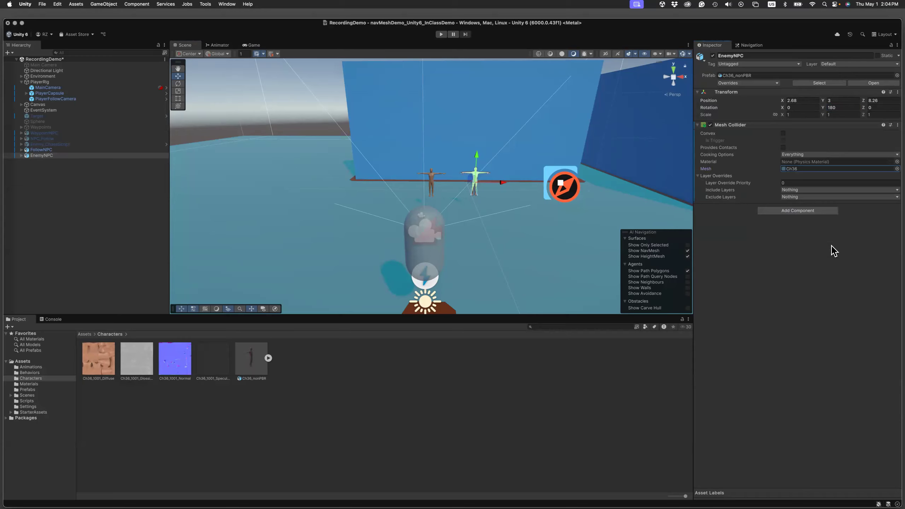
# Add an Animator component to EnemyNPC.
pyautogui.click(800, 211)
pyautogui.write('animato')
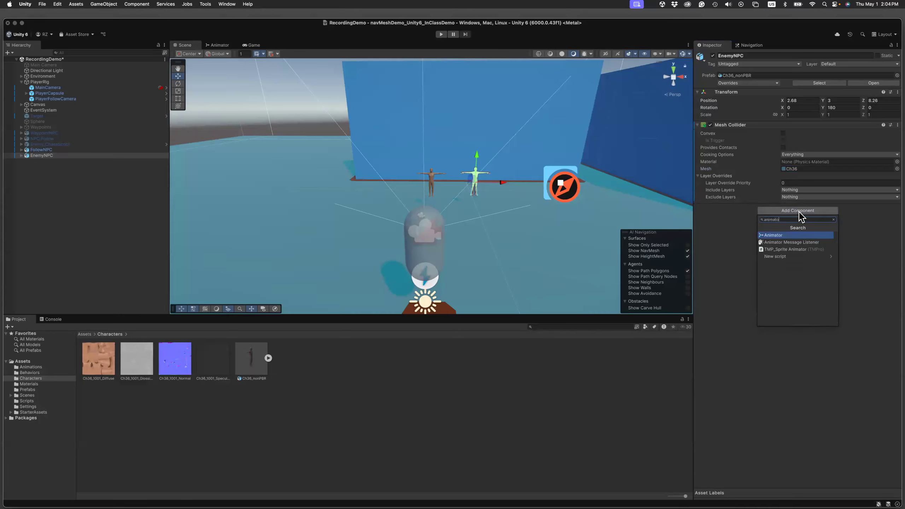
pyautogui.click(777, 236)
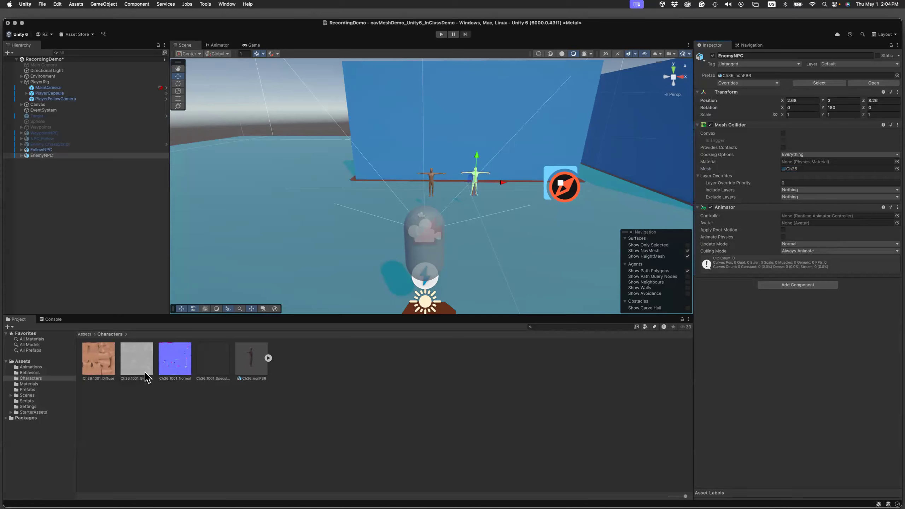
# Create an Animator Controller named WalkAttack_Anim in the Animations folder.
pyautogui.click(86, 335)
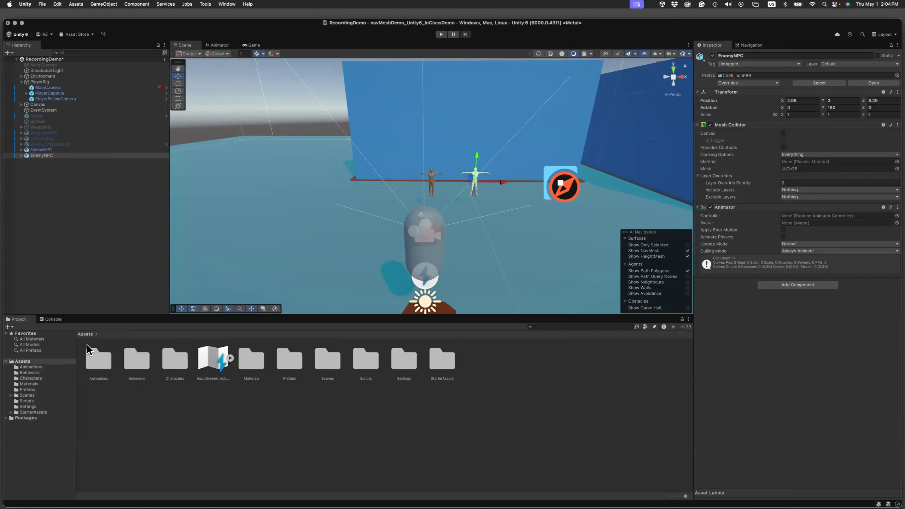
pyautogui.doubleClick(101, 359)
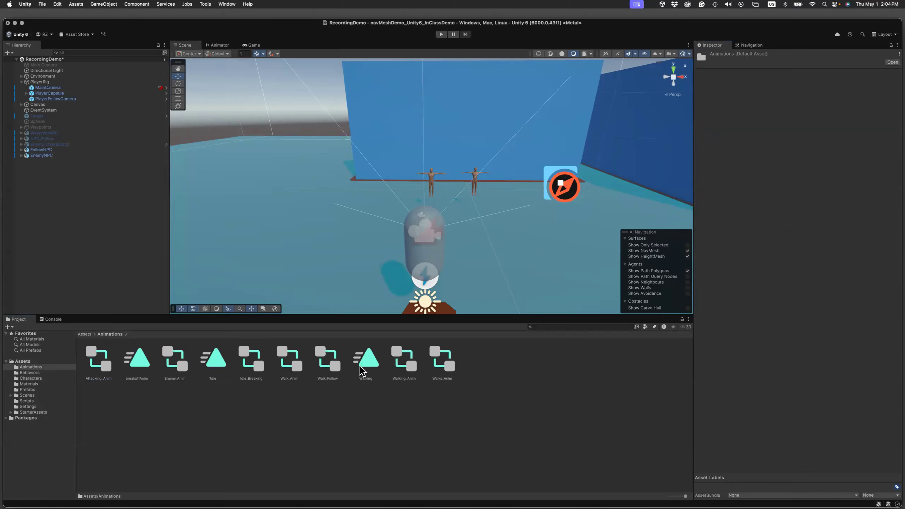
pyautogui.rightClick(495, 380)
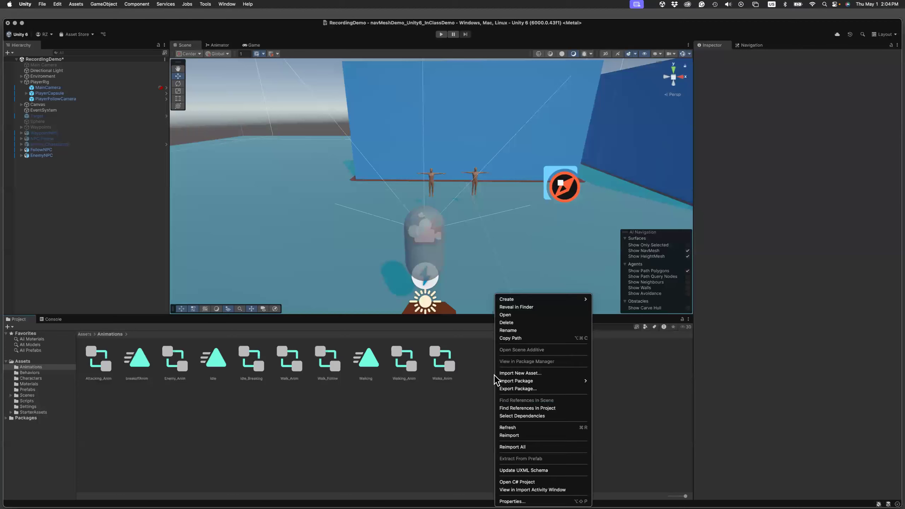
pyautogui.moveTo(511, 300)
pyautogui.moveTo(622, 327)
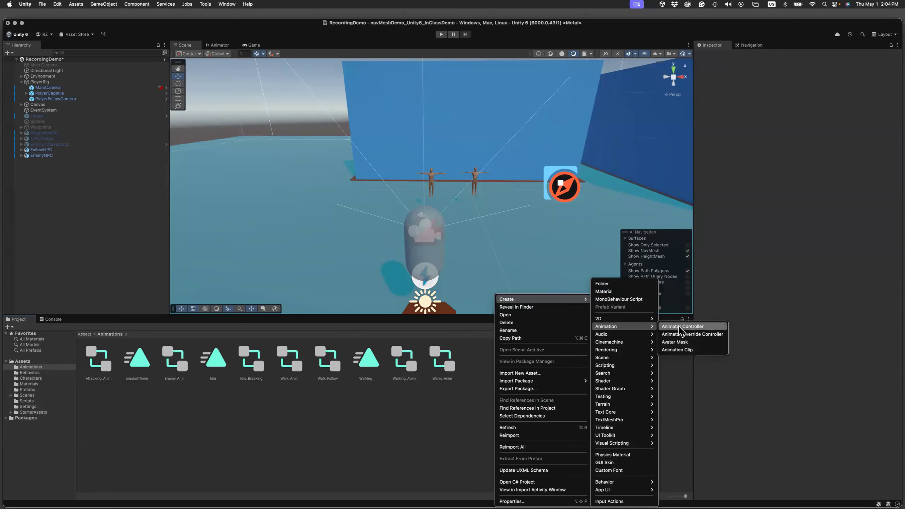
pyautogui.click(681, 327)
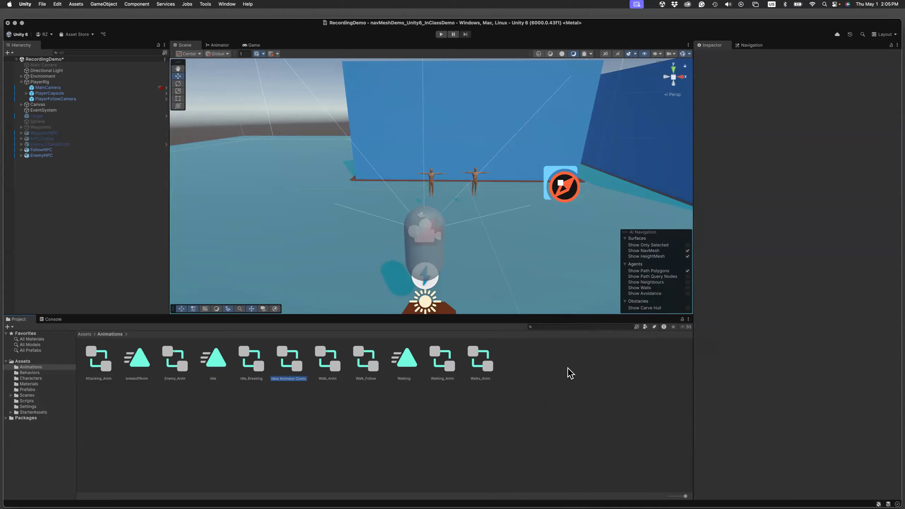
pyautogui.write('Walk')
pyautogui.press('Return')
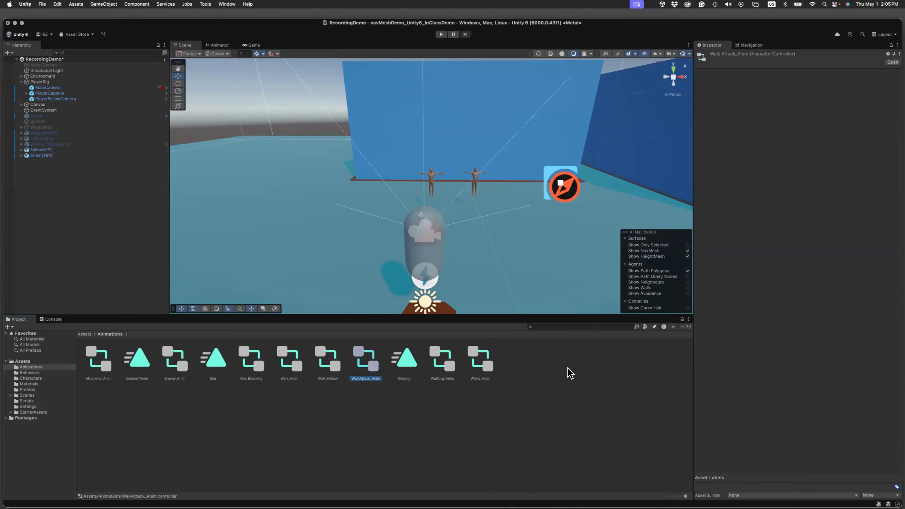
# Open the WalkAttack_Anim controller and add the Idle, Walking and breakoffAnim clips as states, with Idle as the default.
pyautogui.doubleClick(374, 371)
pyautogui.moveTo(226, 200); pyautogui.dragTo(232, 201)
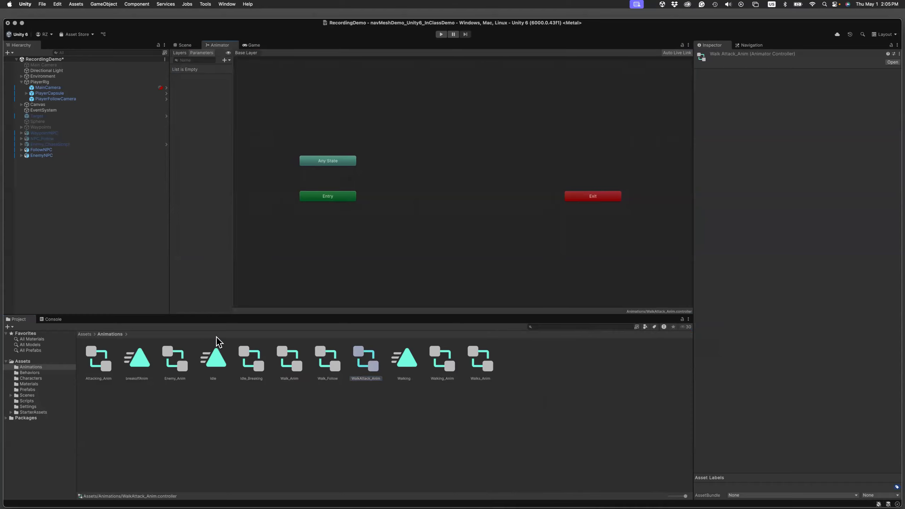
pyautogui.moveTo(215, 367); pyautogui.dragTo(437, 171)
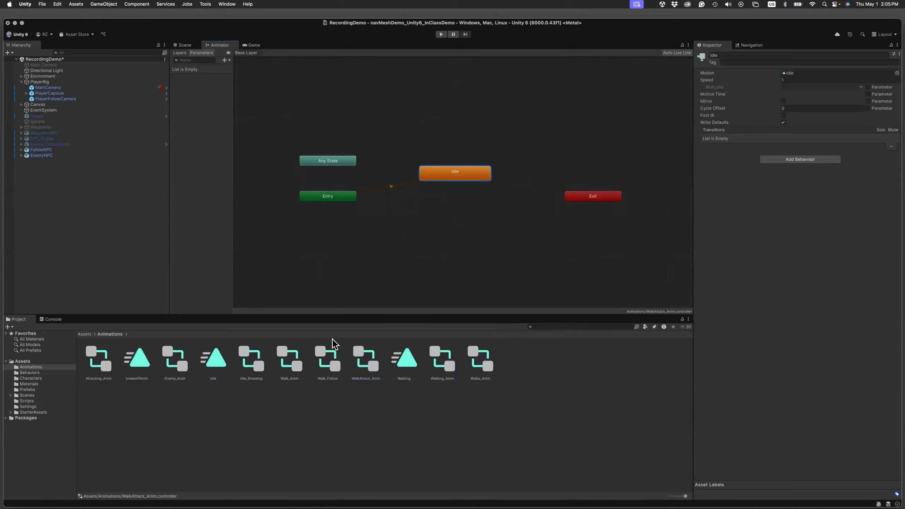
pyautogui.moveTo(404, 360); pyautogui.dragTo(370, 250)
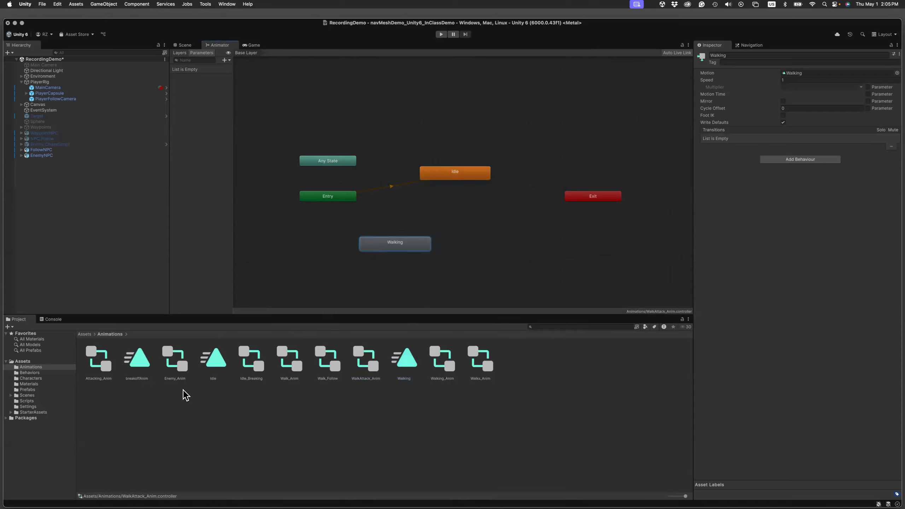
pyautogui.moveTo(141, 367); pyautogui.dragTo(505, 245)
pyautogui.click(514, 250)
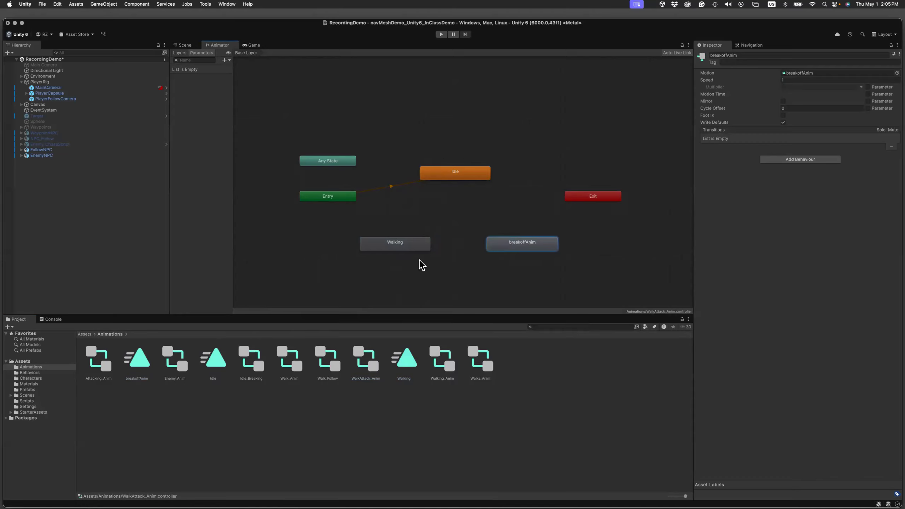
# Make transitions from Idle to Walking, from Walking to breakoffAnim, and from breakoffAnim back to Idle.
pyautogui.click(446, 177)
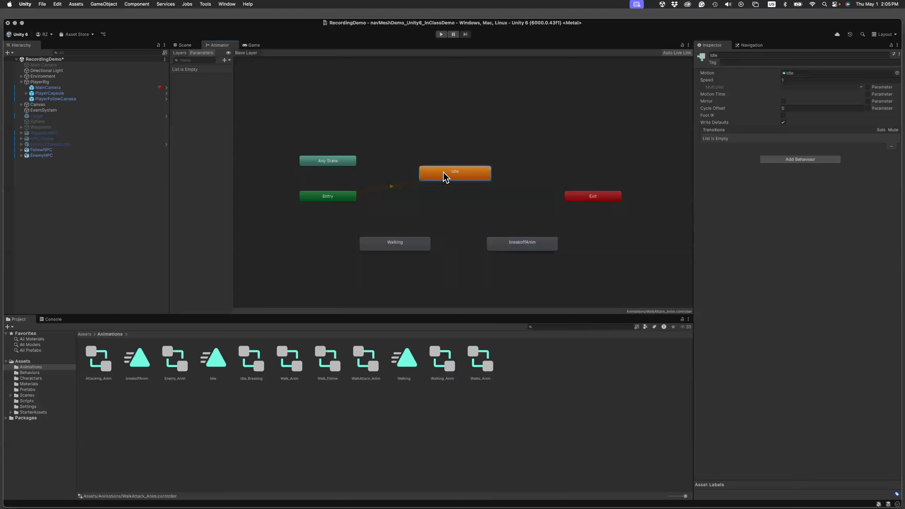
pyautogui.rightClick(446, 177)
pyautogui.click(465, 177)
pyautogui.click(406, 246)
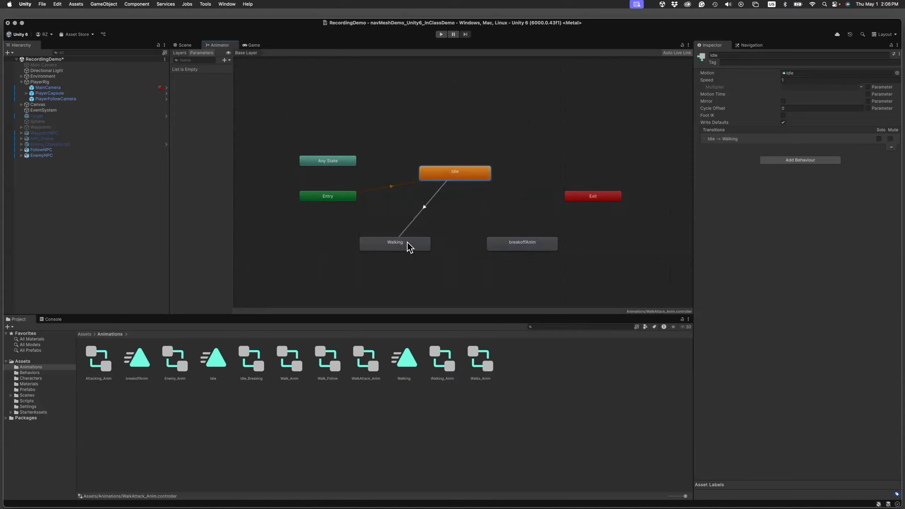
pyautogui.rightClick(408, 243)
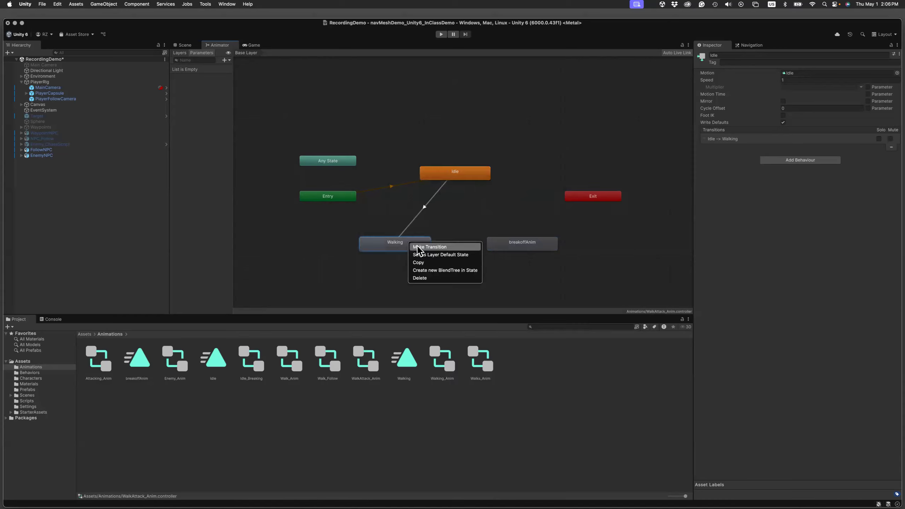
pyautogui.click(449, 246)
pyautogui.click(496, 250)
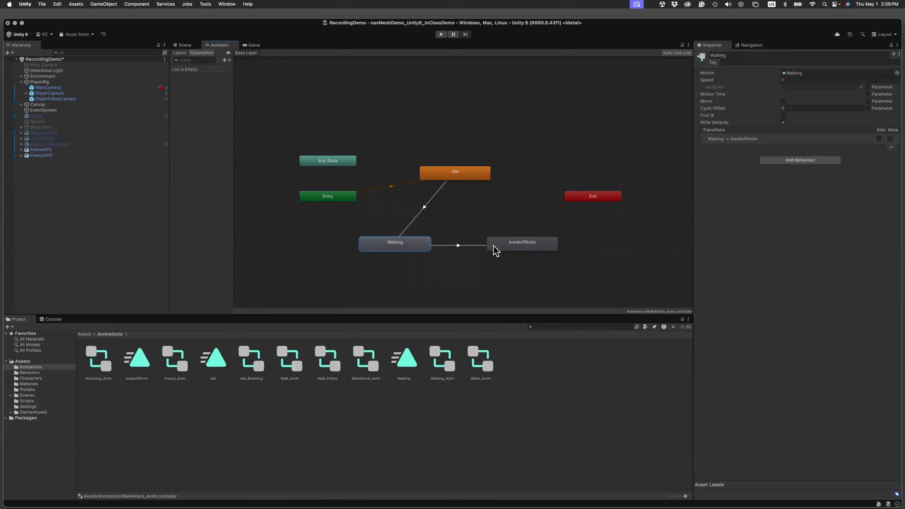
pyautogui.rightClick(498, 247)
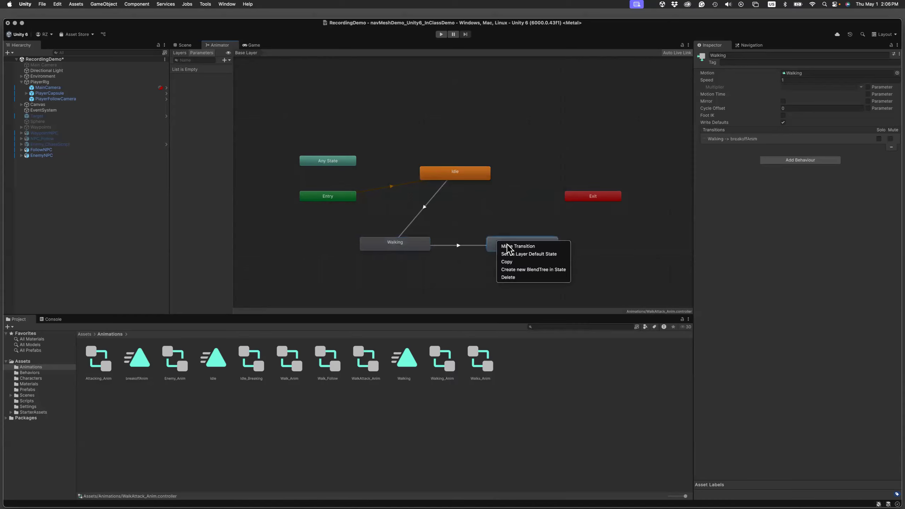
pyautogui.click(519, 246)
pyautogui.click(483, 176)
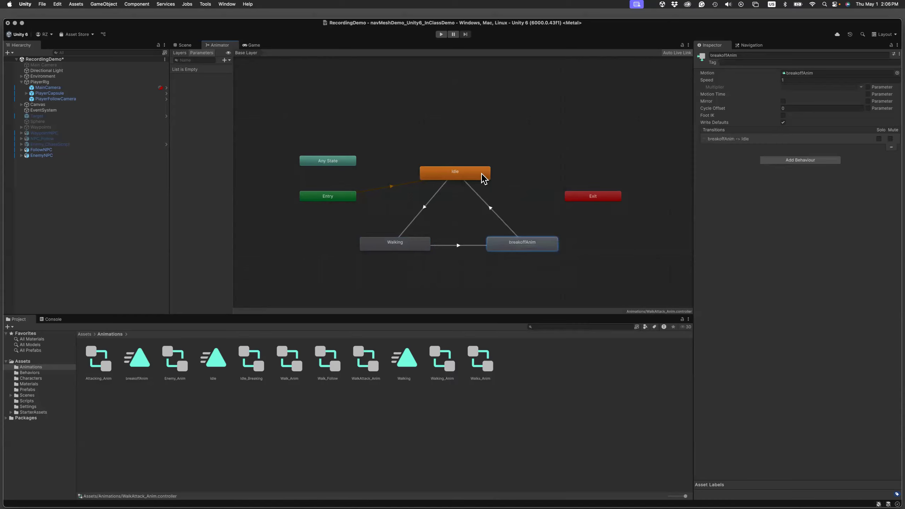
# Make transitions from Idle to breakoffAnim, from breakoffAnim to Walking, and from Walking back to Idle.
pyautogui.click(483, 177)
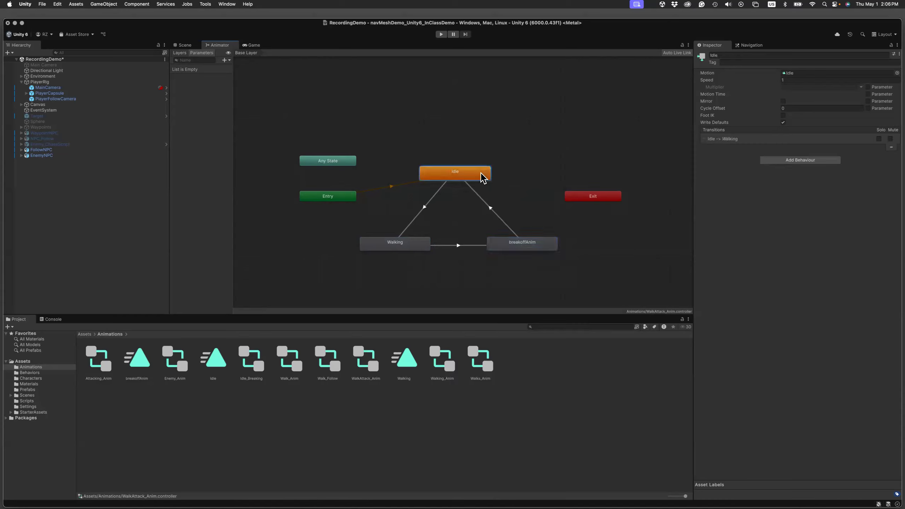
pyautogui.rightClick(483, 177)
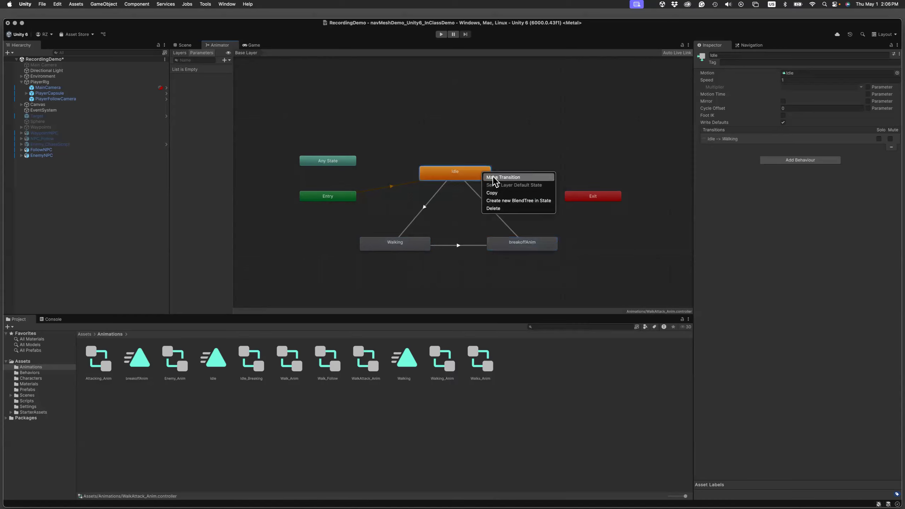
pyautogui.click(502, 177)
pyautogui.click(530, 245)
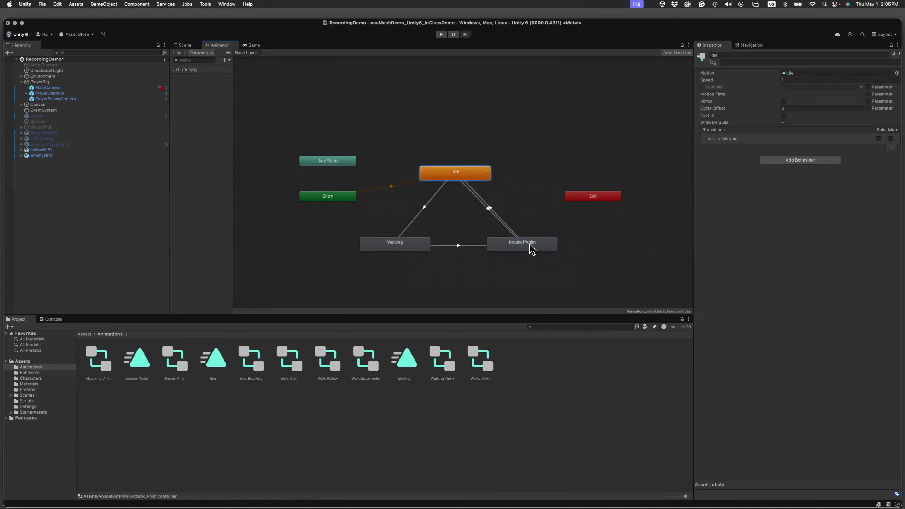
pyautogui.rightClick(500, 243)
pyautogui.click(510, 247)
pyautogui.click(431, 246)
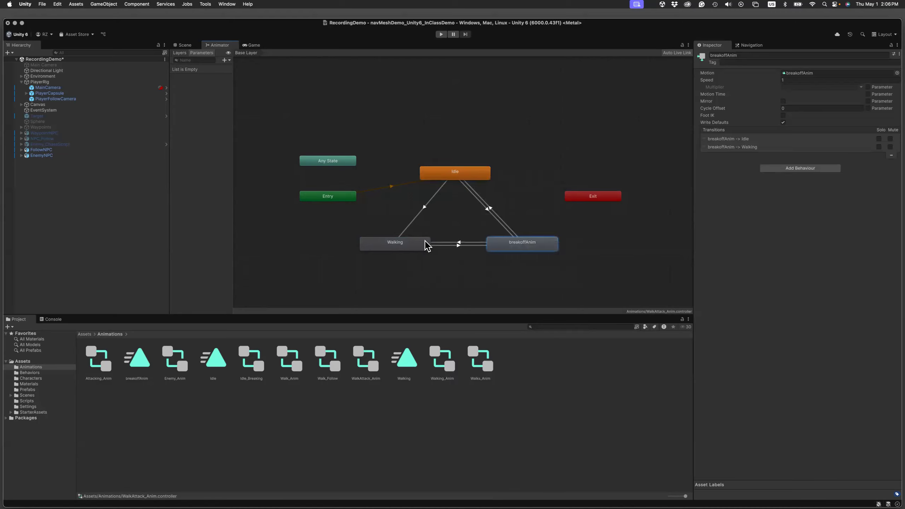
pyautogui.rightClick(411, 242)
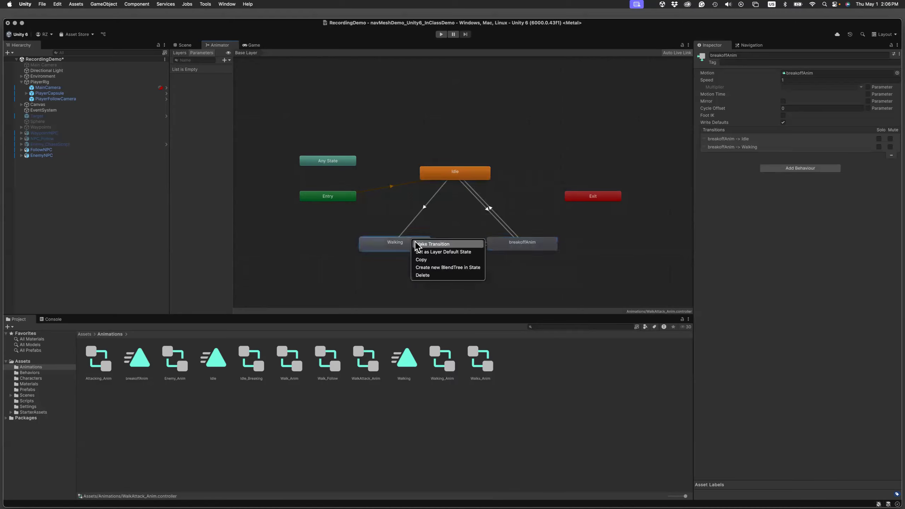
pyautogui.click(416, 244)
pyautogui.click(455, 177)
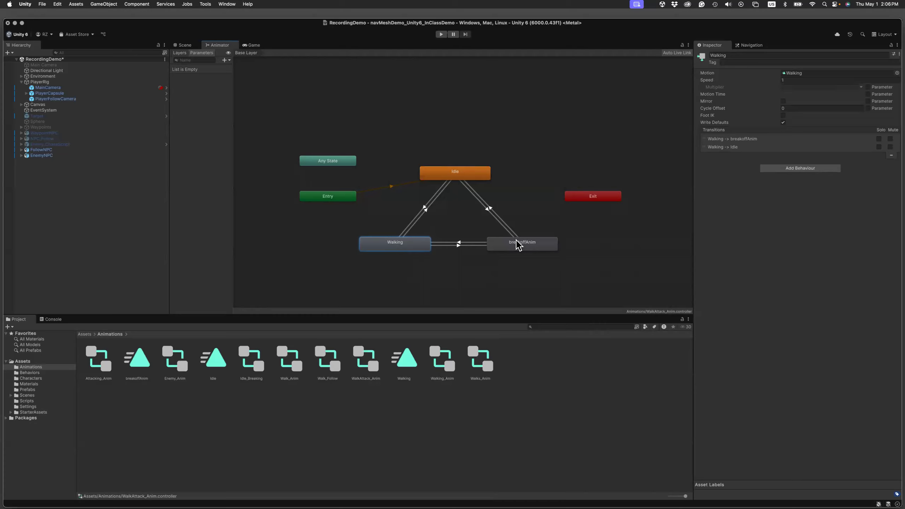
# Add two Bool parameters named isIdle and isWalking to the WalkAttack_Anim controller.
pyautogui.moveTo(233, 108); pyautogui.dragTo(239, 109)
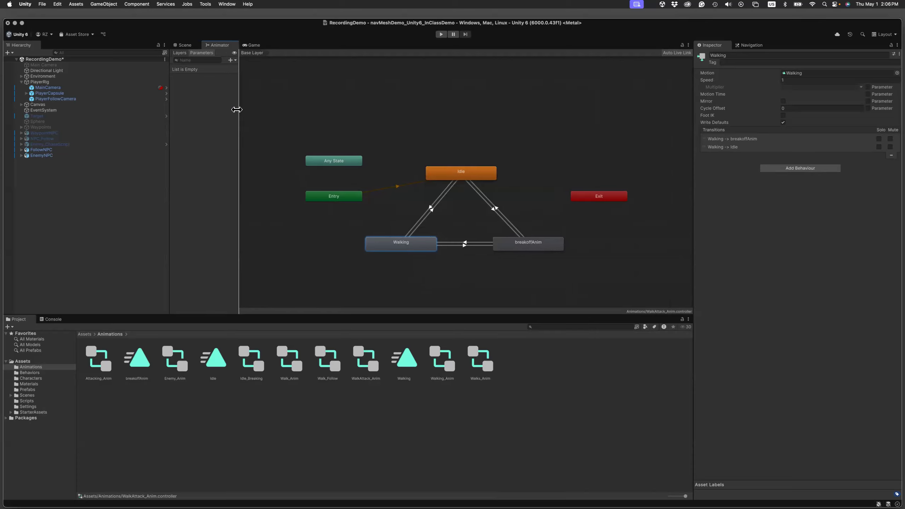
pyautogui.click(235, 59)
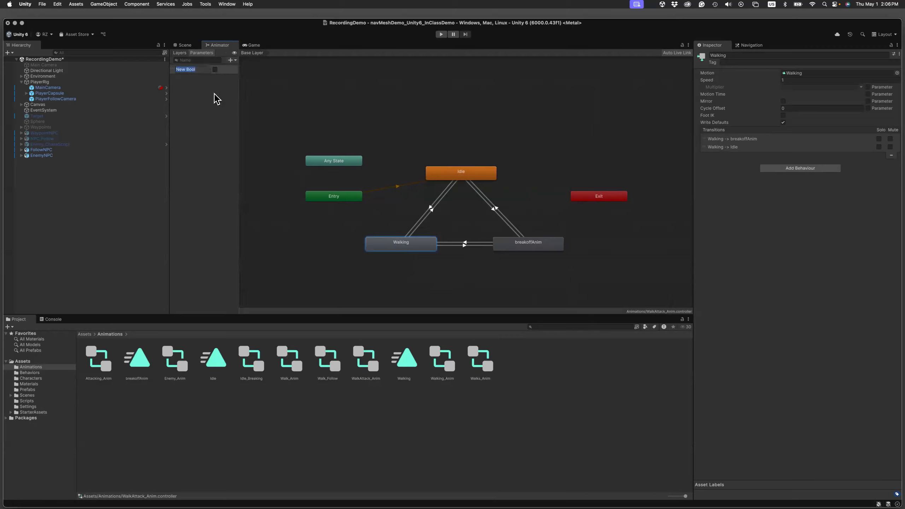
pyautogui.write('id')
pyautogui.press('Return')
pyautogui.click(235, 61)
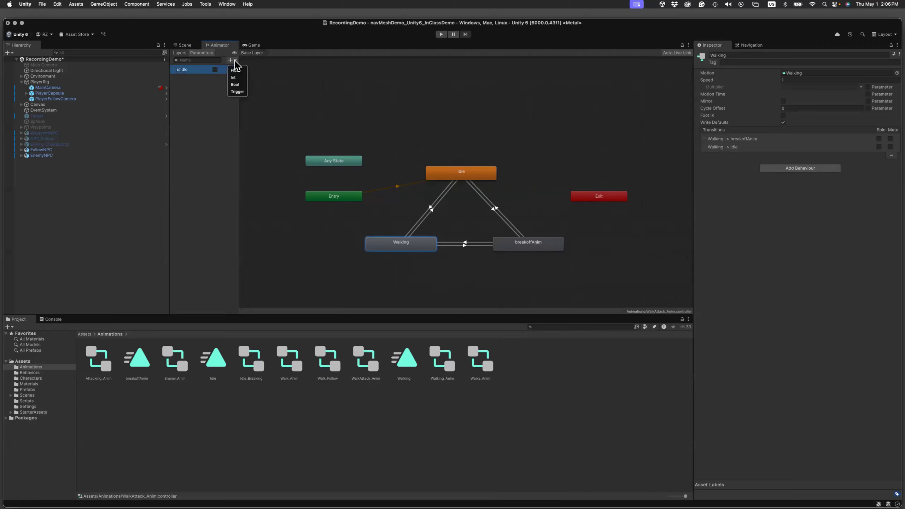
pyautogui.click(235, 84)
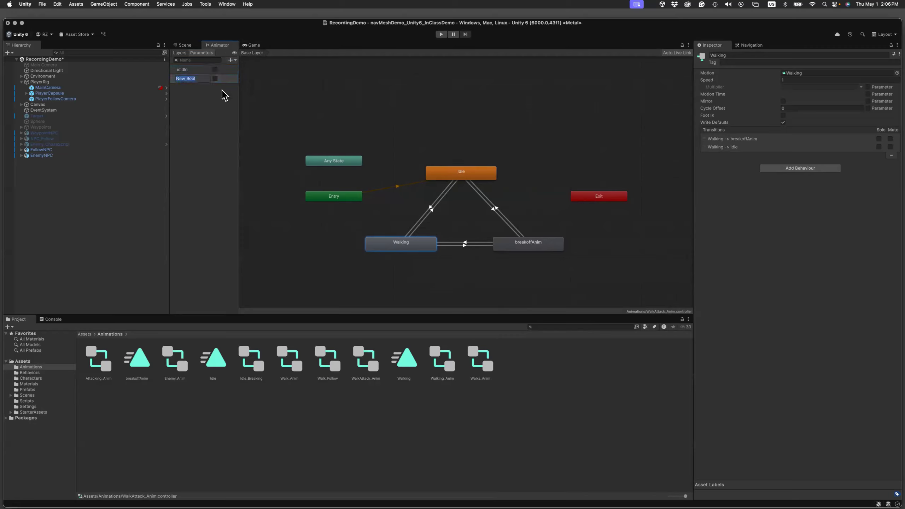
pyautogui.write('isWalking')
pyautogui.press('Return')
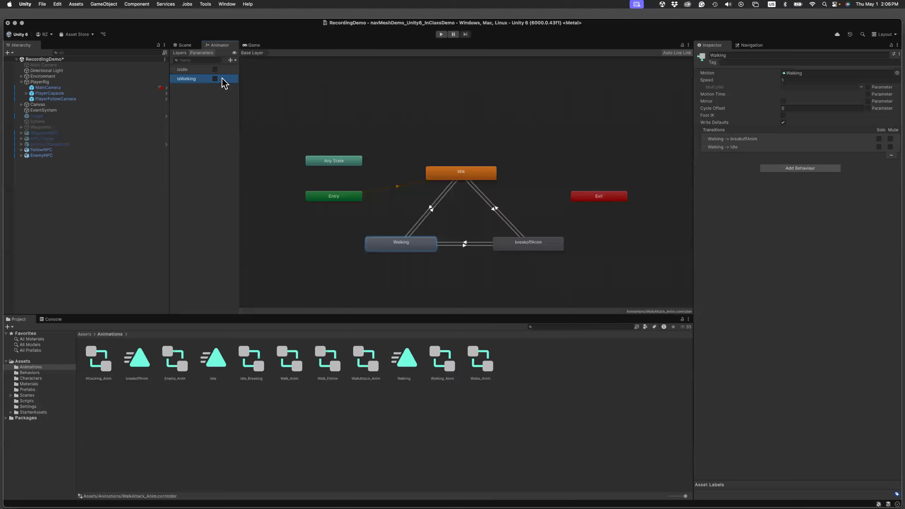
# Add a third Bool parameter named isAttacking to the controller.
pyautogui.click(231, 60)
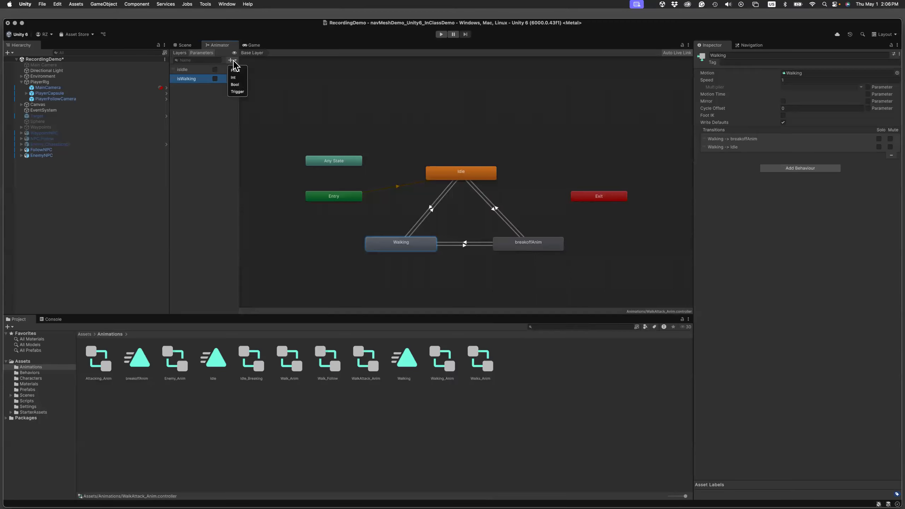
pyautogui.click(235, 84)
pyautogui.write('isAttacking')
pyautogui.press('Return')
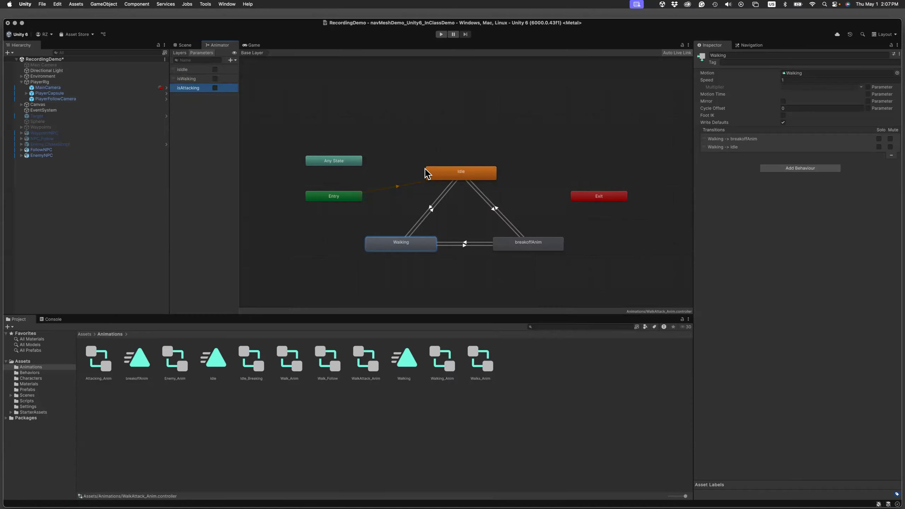
# Add the condition isWalking true to the Idle to Walking transition, and isIdle true to the Walking to Idle transition.
pyautogui.click(431, 207)
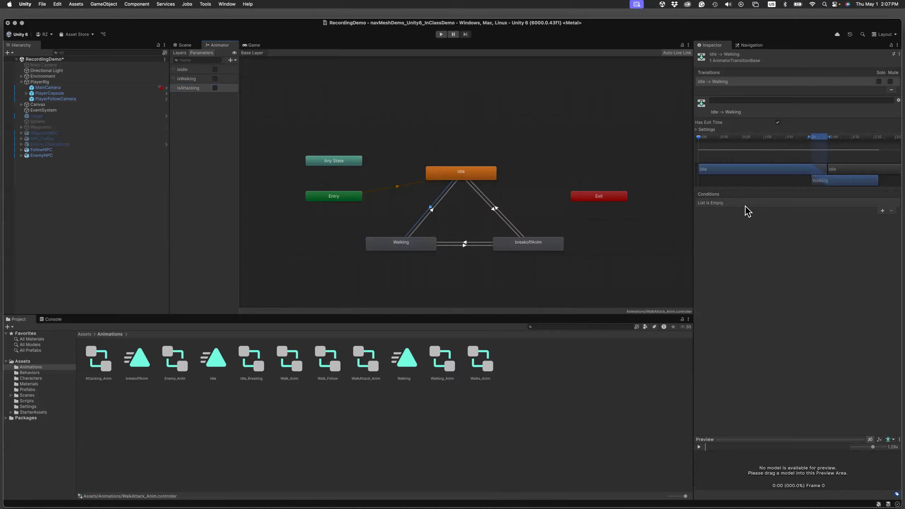
pyautogui.click(883, 210)
pyautogui.click(749, 203)
pyautogui.click(767, 235)
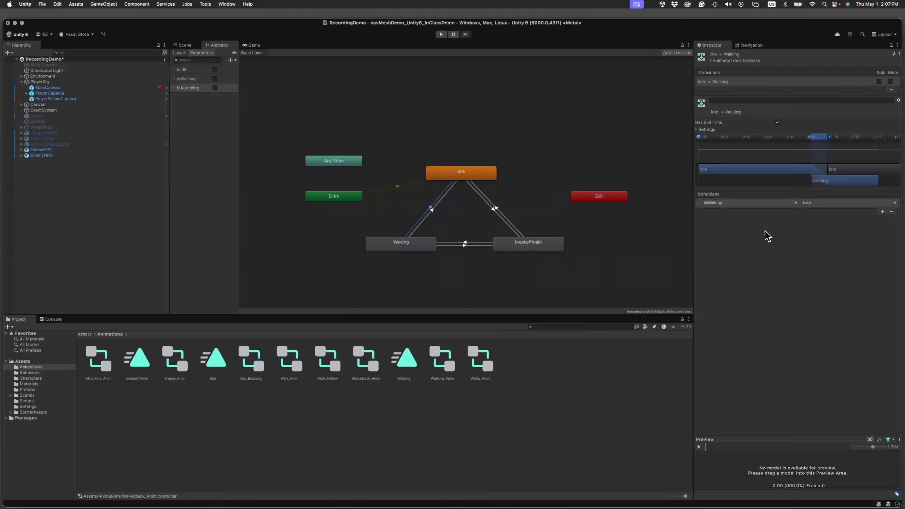
pyautogui.click(430, 212)
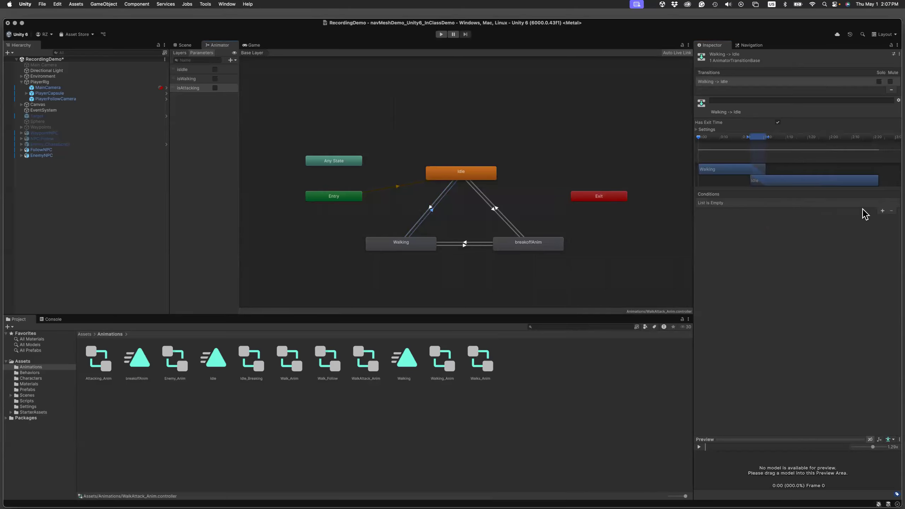
pyautogui.click(882, 211)
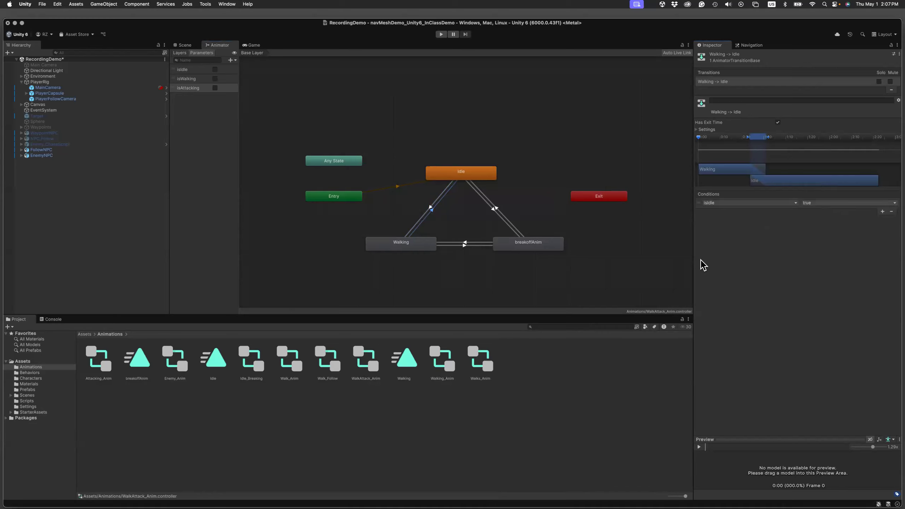
# Add the condition isAttacking true to the Walking to breakoffAnim transition, and isWalking true to the breakoffAnim to Walking transition.
pyautogui.click(463, 246)
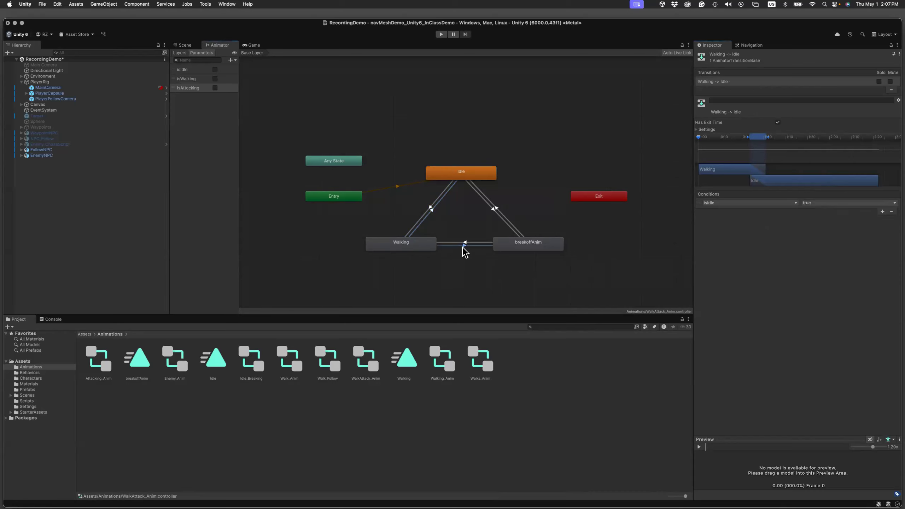
pyautogui.click(883, 211)
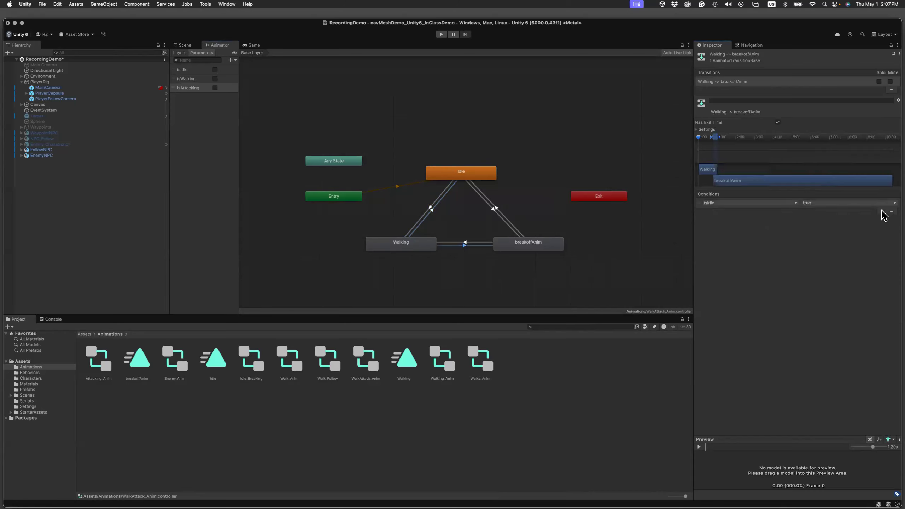
pyautogui.click(780, 204)
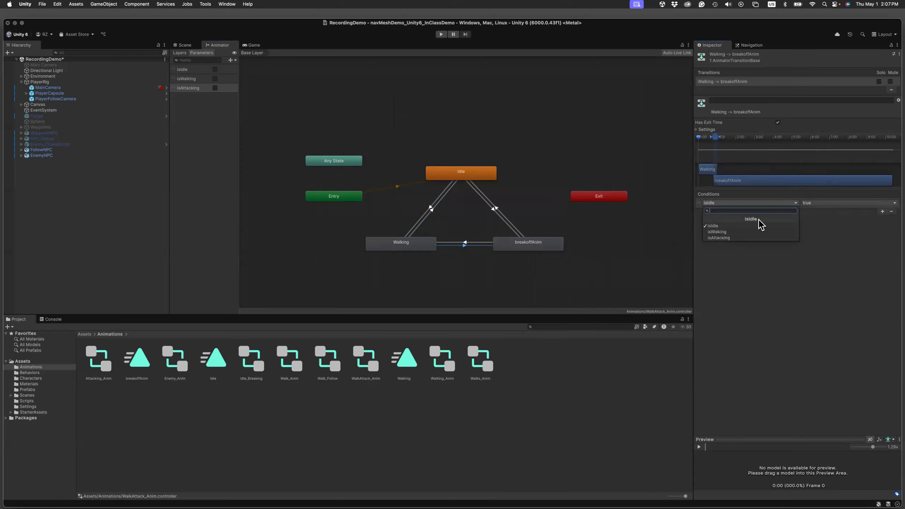
pyautogui.click(743, 238)
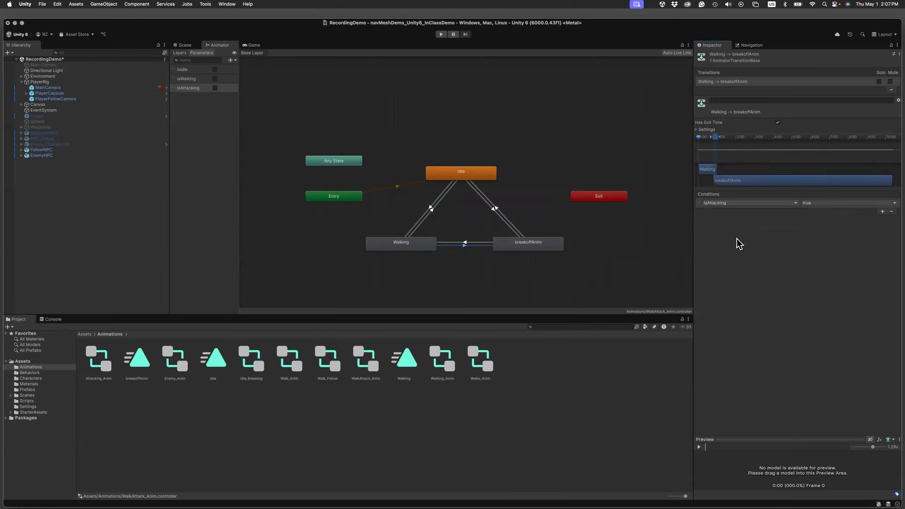
pyautogui.click(465, 243)
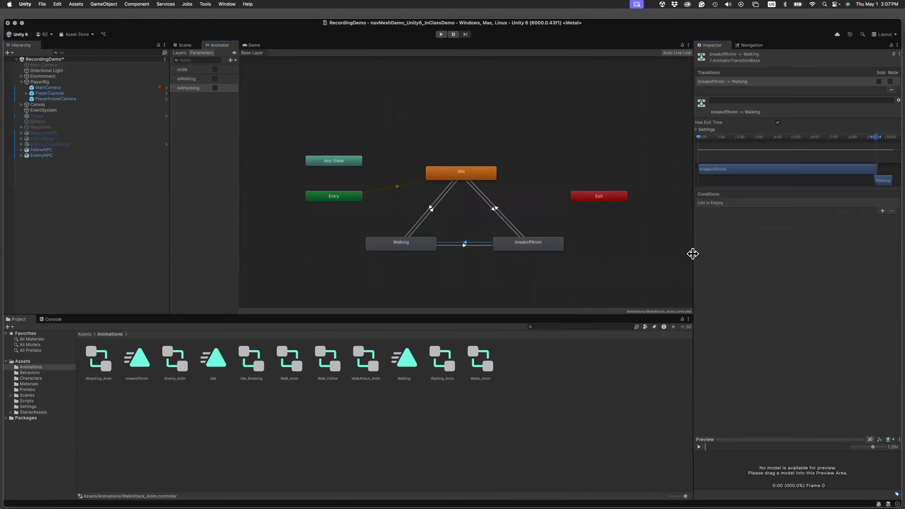
pyautogui.click(881, 211)
pyautogui.click(757, 205)
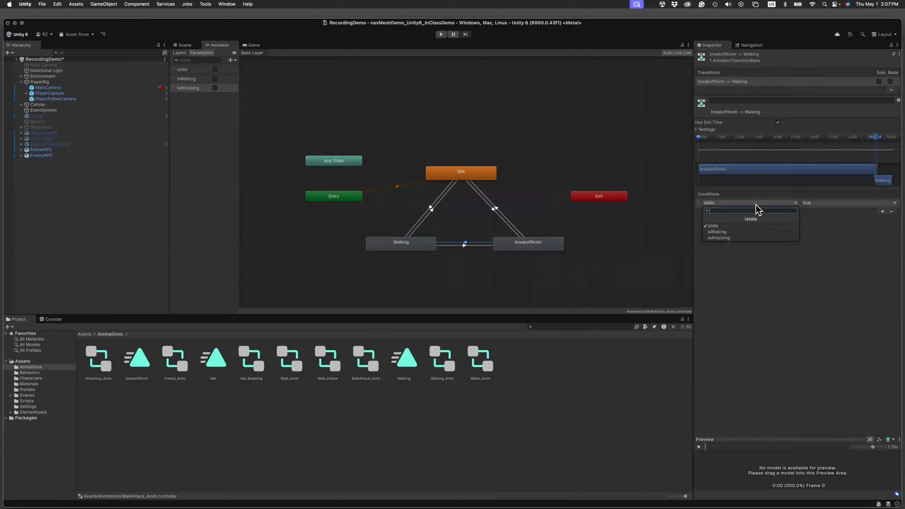
pyautogui.click(730, 232)
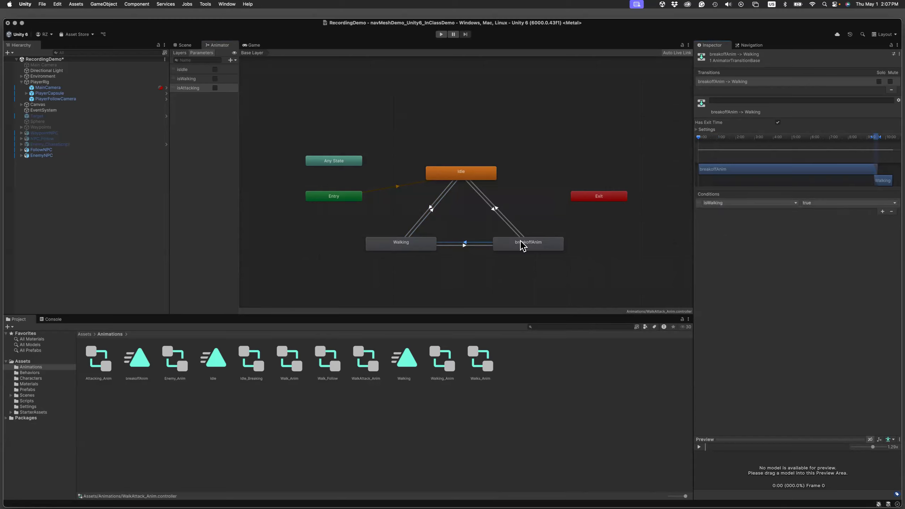
# Add the condition isAttacking true to the Idle to breakoffAnim transition, and isIdle true to the breakoffAnim to Idle transition.
pyautogui.click(495, 208)
pyautogui.click(784, 203)
pyautogui.click(751, 238)
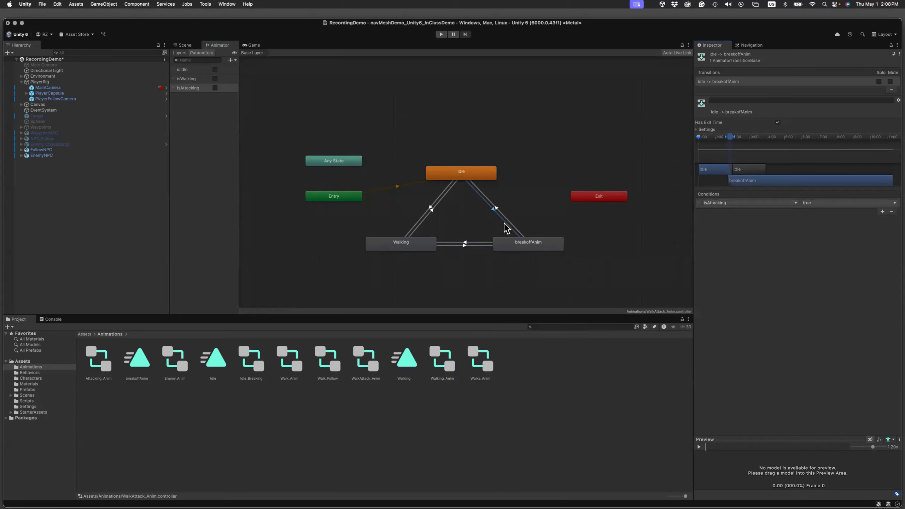
pyautogui.click(504, 219)
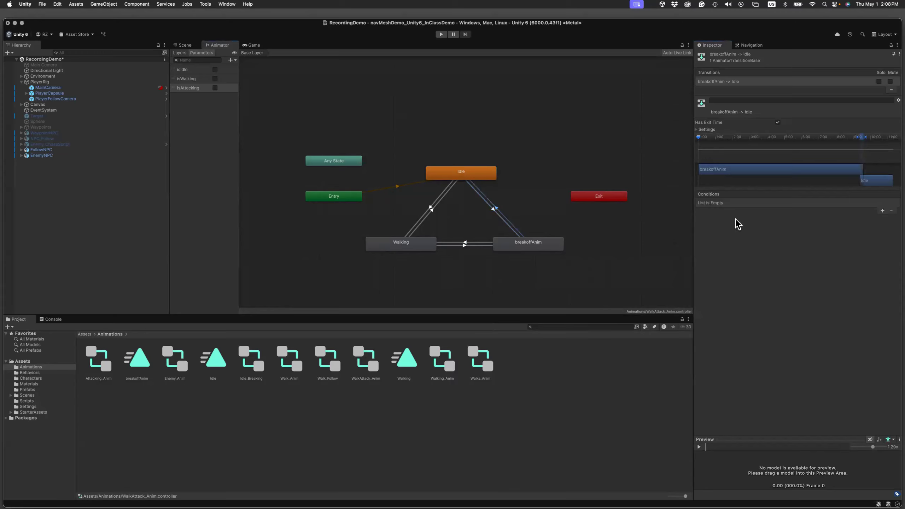
pyautogui.click(883, 212)
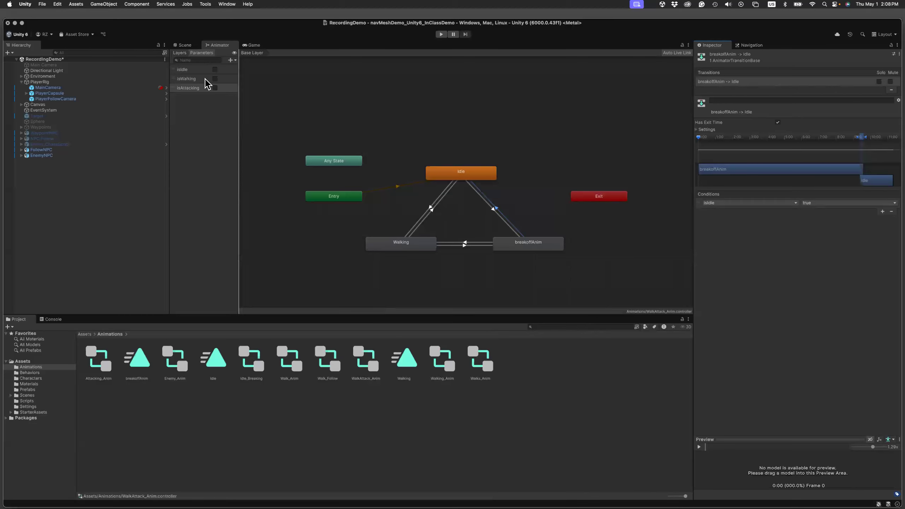
# Open the Chase script from the Scripts folder in the code editor and review its distance checks and animation Booleans.
pyautogui.click(85, 334)
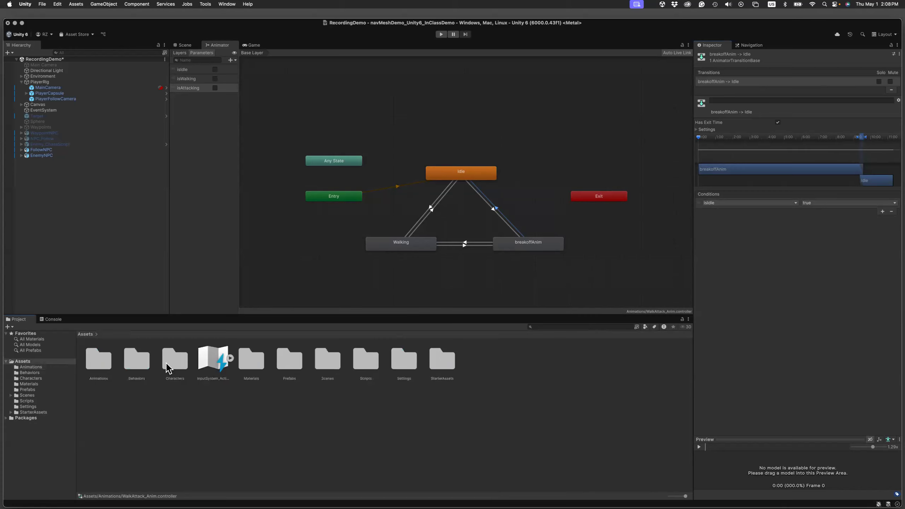
pyautogui.doubleClick(360, 364)
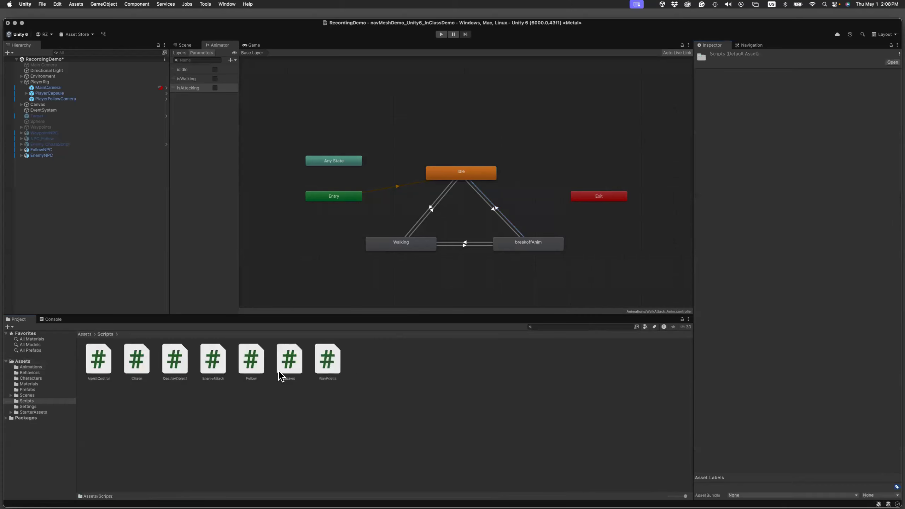
pyautogui.click(136, 368)
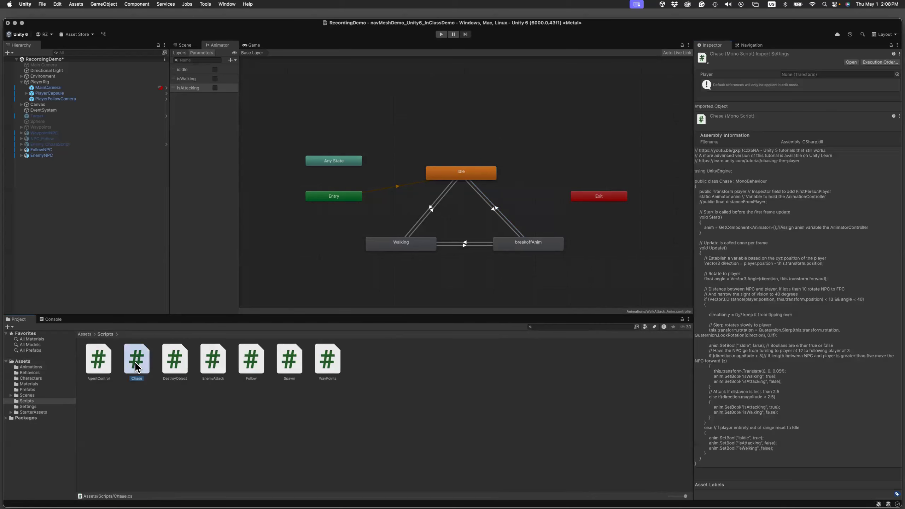
pyautogui.doubleClick(137, 368)
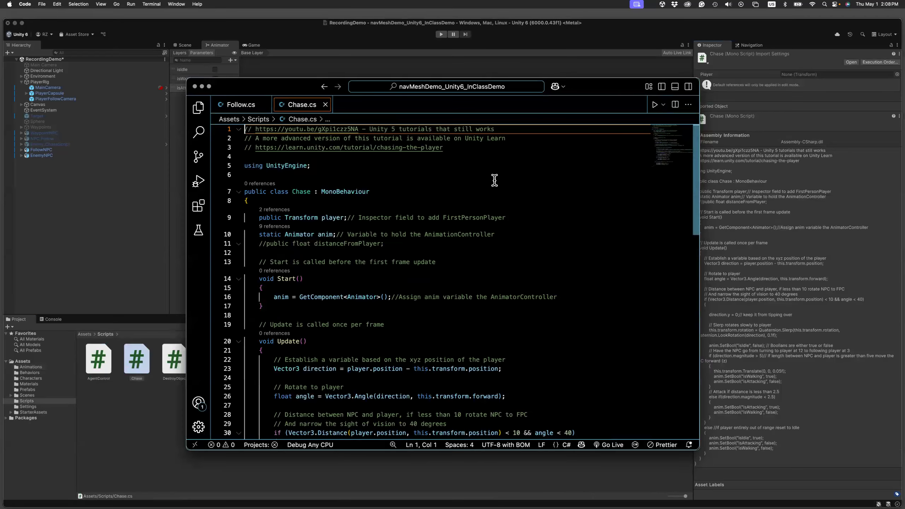
pyautogui.moveTo(588, 93); pyautogui.dragTo(562, 48)
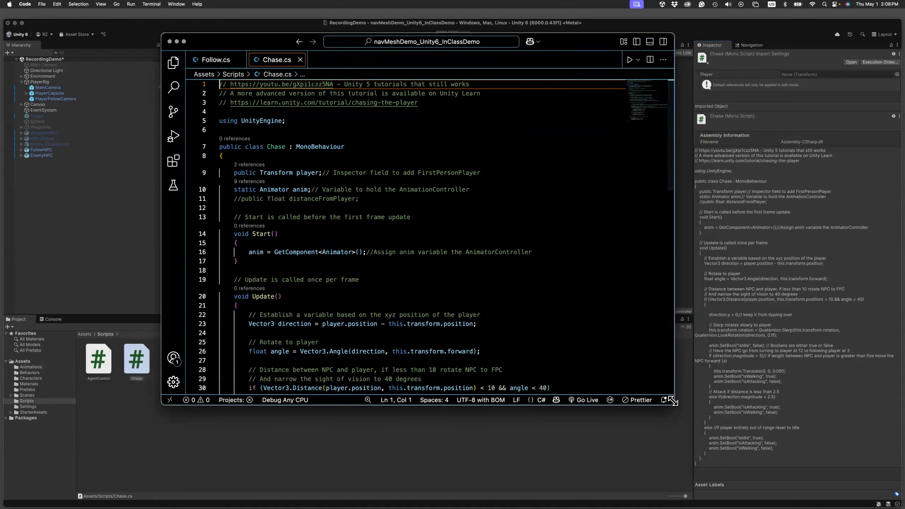
pyautogui.moveTo(699, 447); pyautogui.dragTo(721, 485)
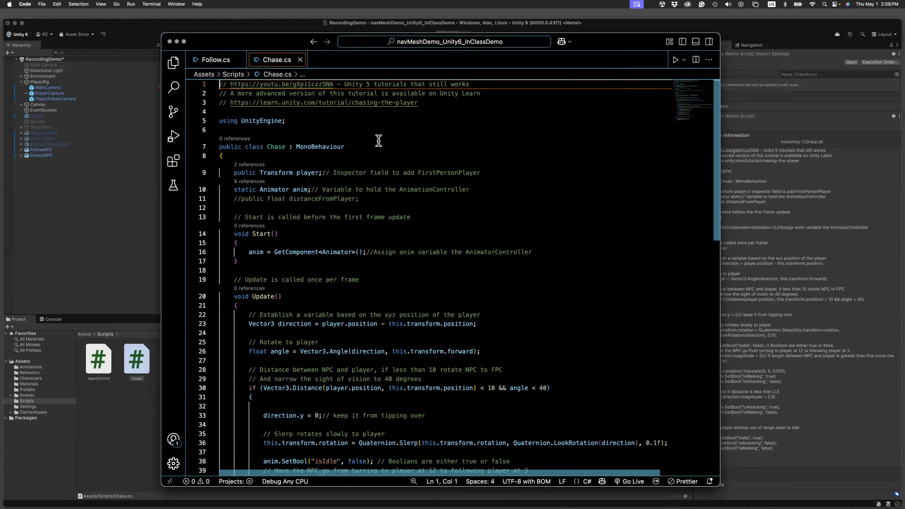
pyautogui.scroll(-5, 457, 150)
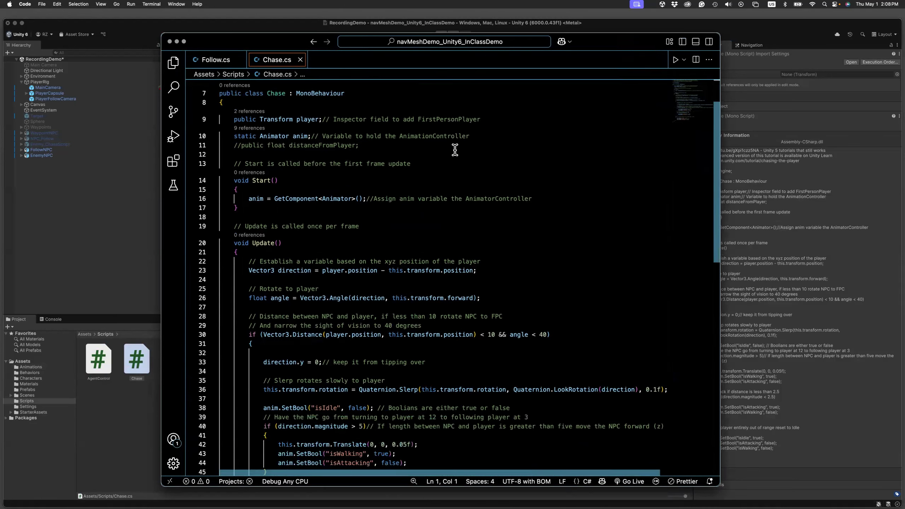
pyautogui.scroll(-5, 456, 150)
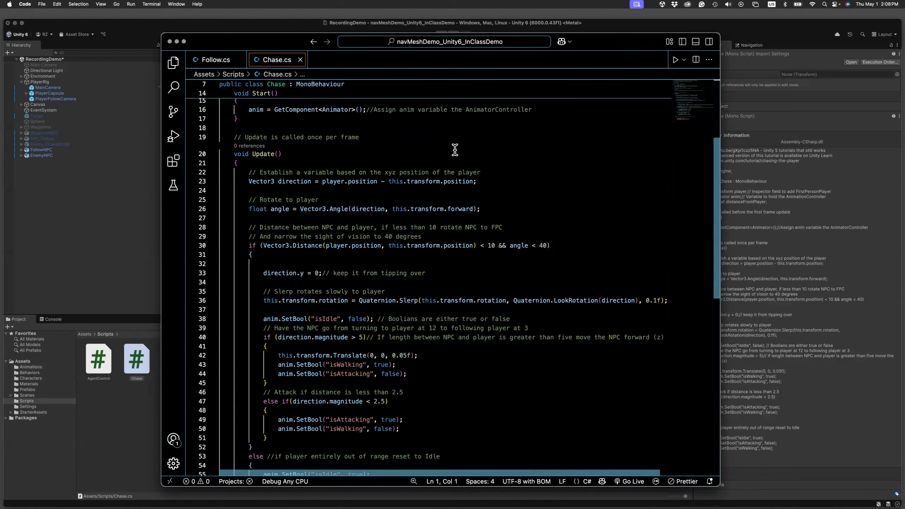
pyautogui.scroll(-2, 455, 150)
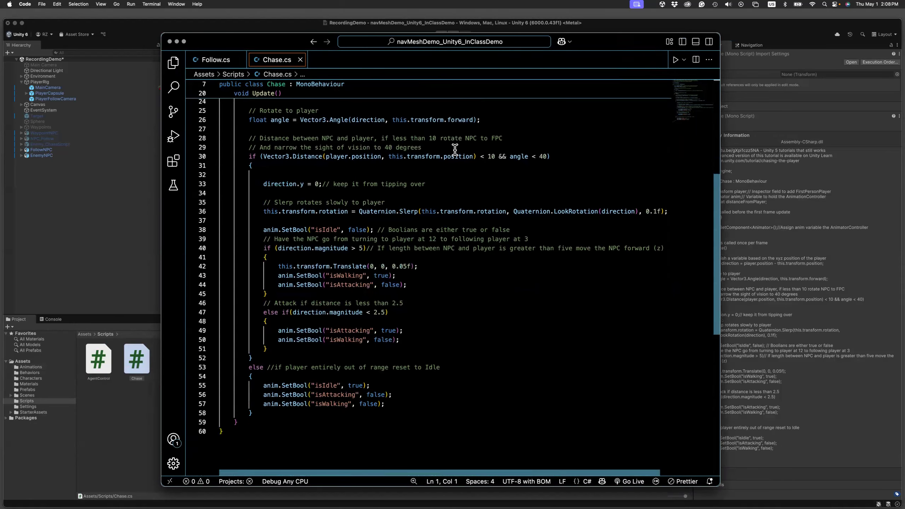
# Examine the Chase script's player distance and viewing angle condition, and its isIdle, isWalking and isAttacking branches.
pyautogui.scroll(5, 455, 150)
pyautogui.scroll(-1, 455, 150)
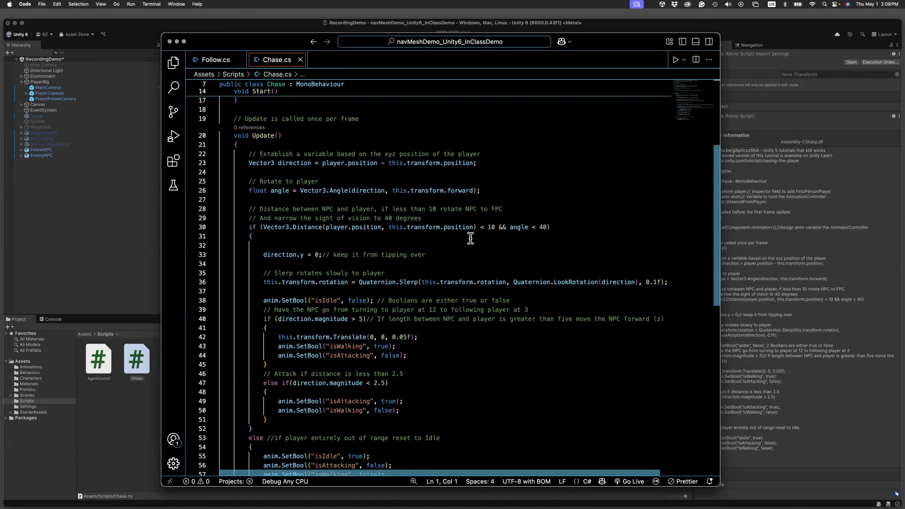
pyautogui.scroll(-3, 470, 238)
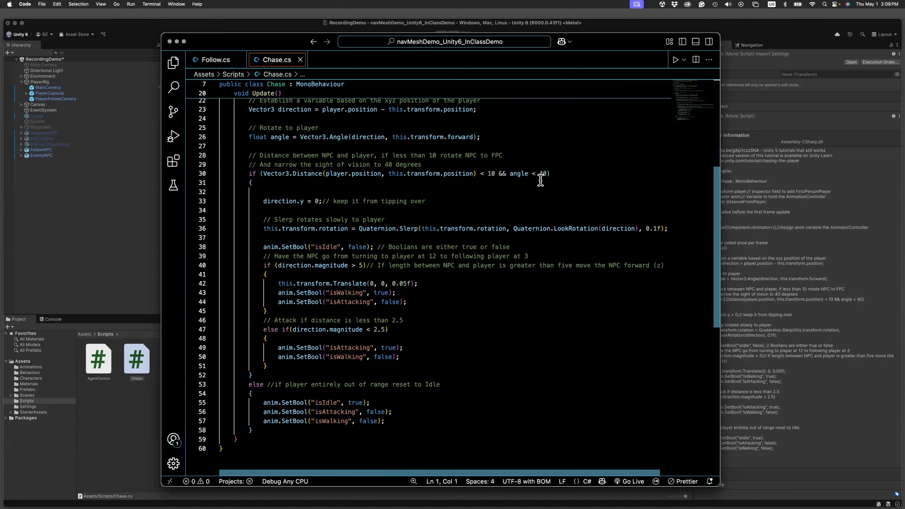
pyautogui.moveTo(552, 172); pyautogui.dragTo(510, 178)
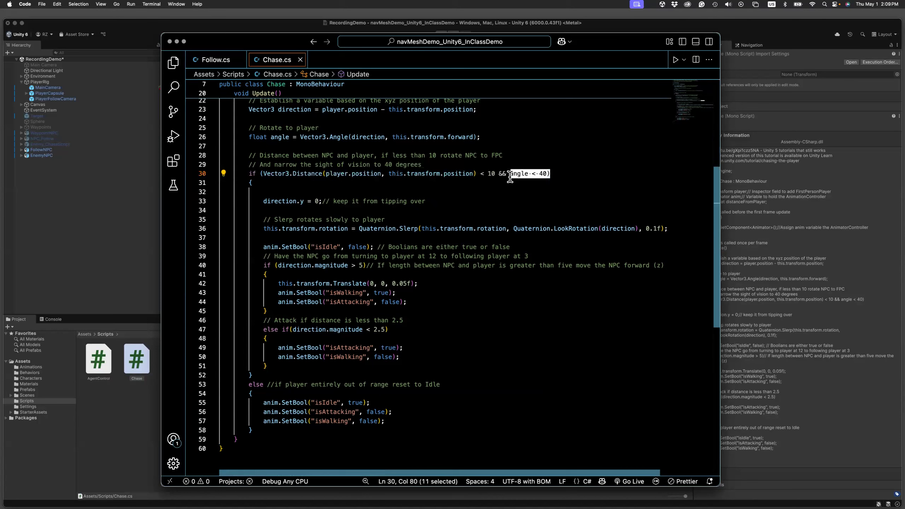
pyautogui.click(559, 175)
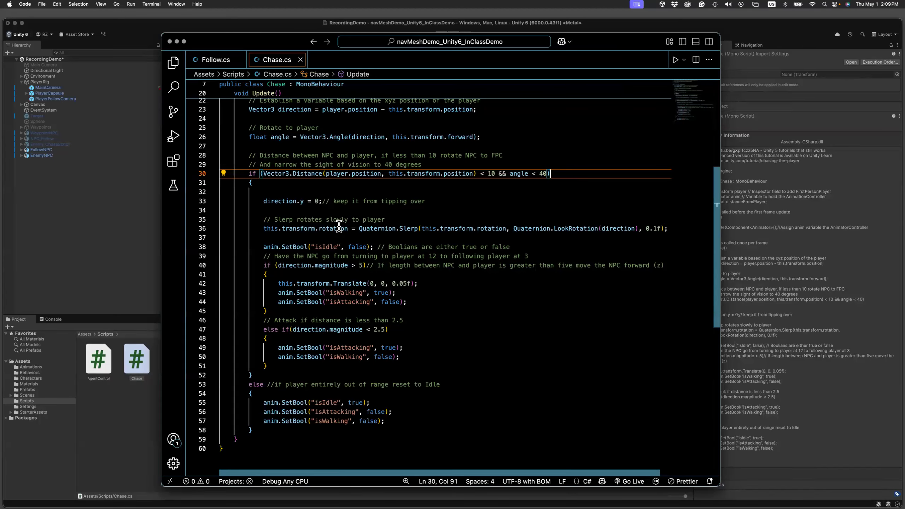
pyautogui.scroll(-2, 338, 226)
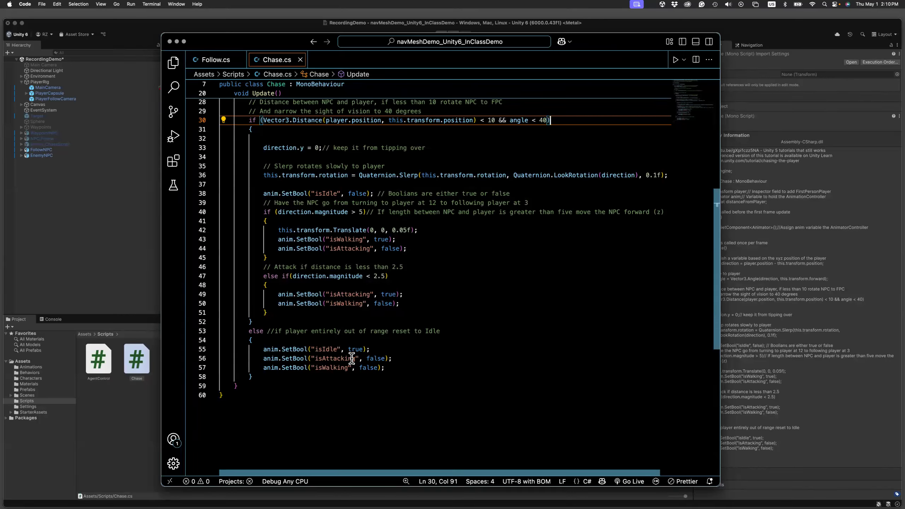
pyautogui.doubleClick(494, 120)
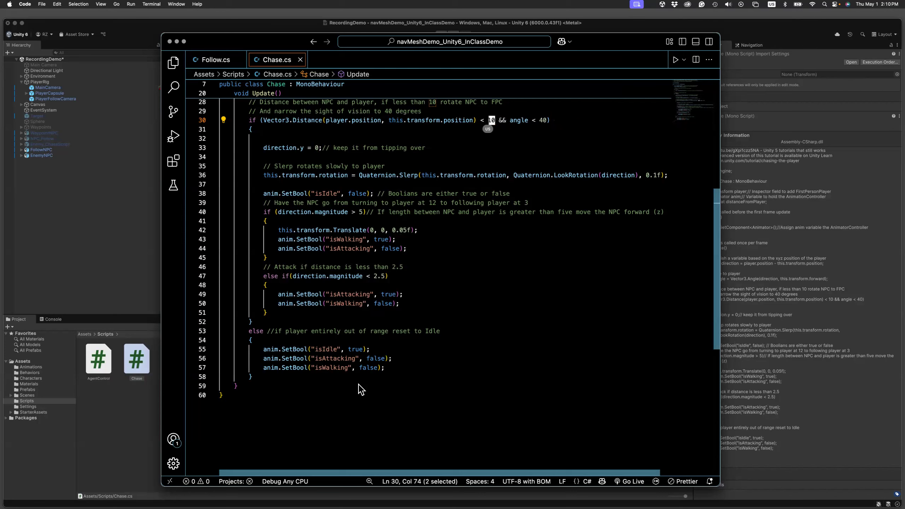
# Switch back to Unity and assign the WalkAttack_Anim controller from the Animations folder to the EnemyNPC's Animator.
pyautogui.click(123, 278)
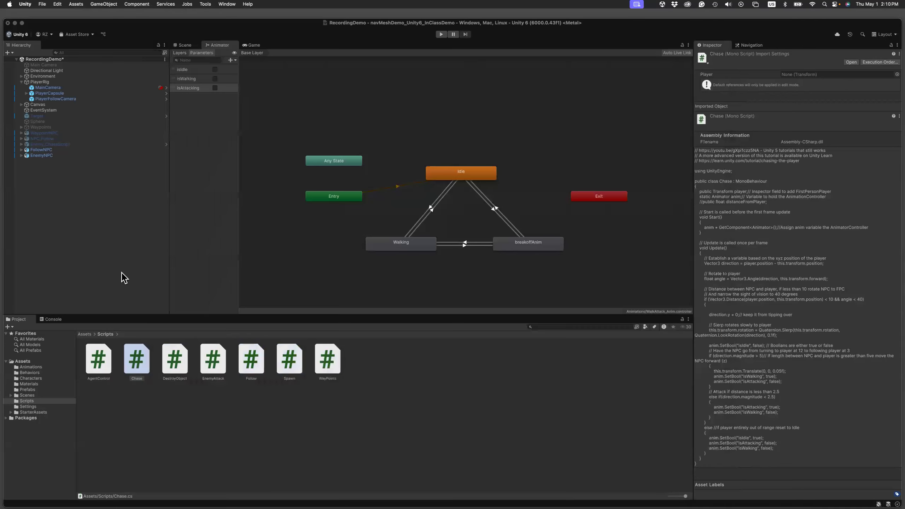
pyautogui.click(42, 156)
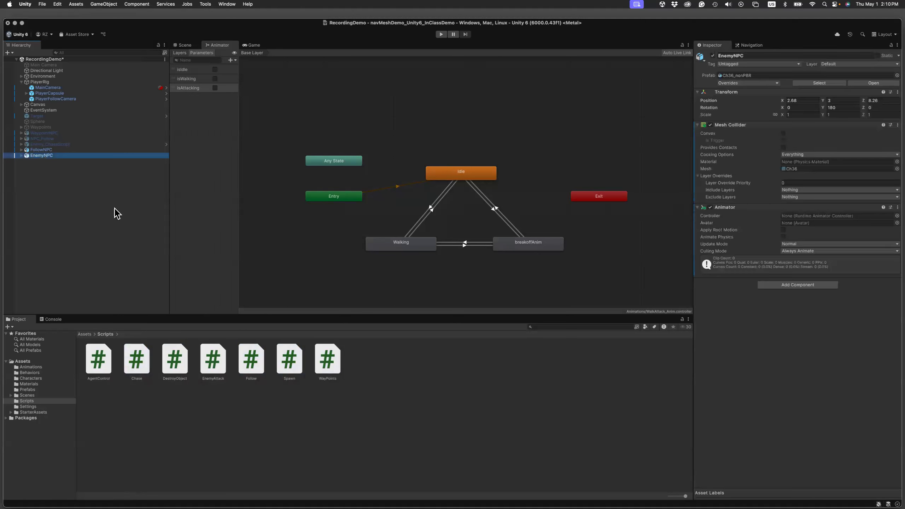
pyautogui.click(83, 335)
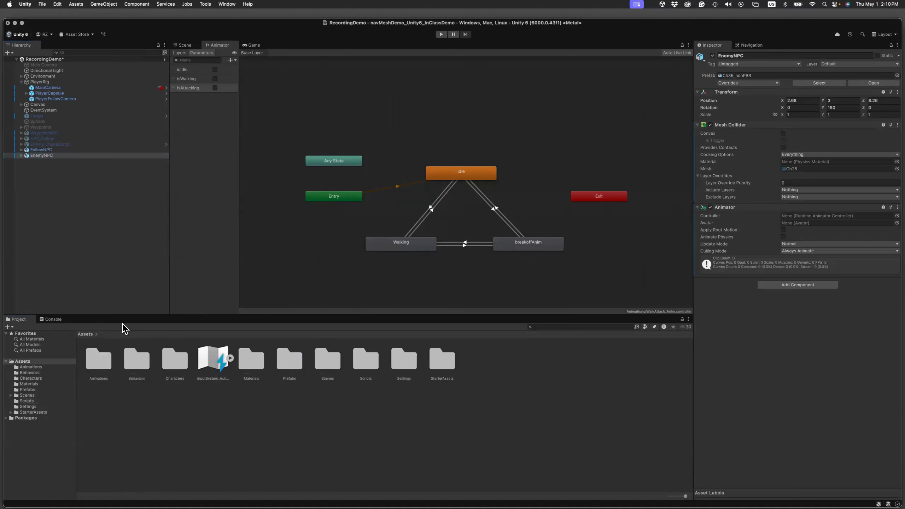
pyautogui.click(105, 362)
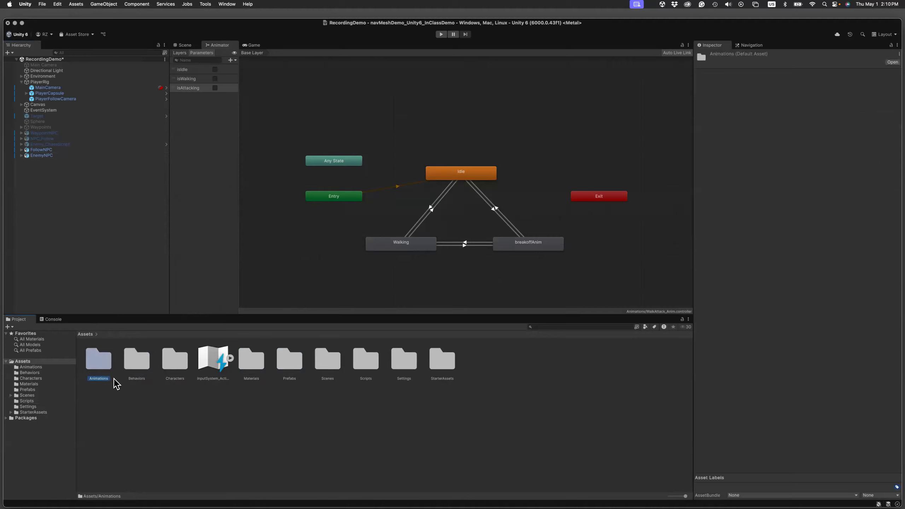
pyautogui.doubleClick(100, 366)
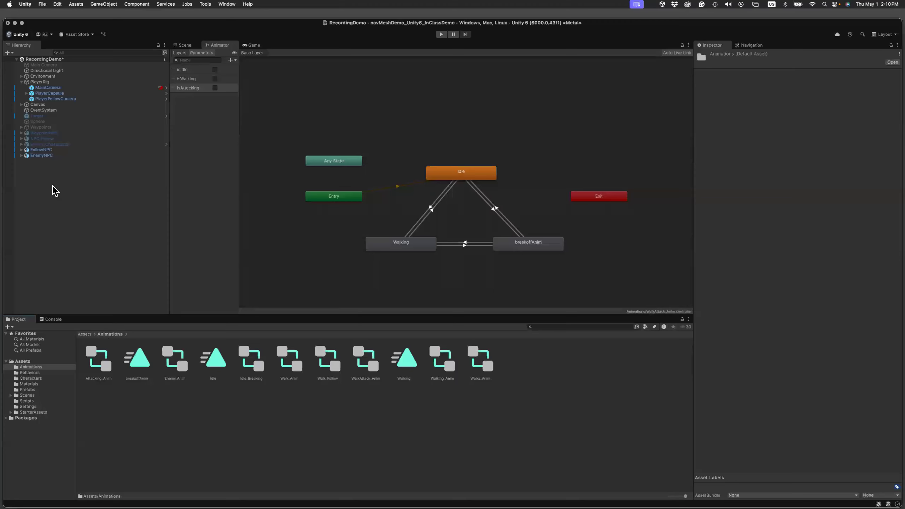
pyautogui.click(43, 156)
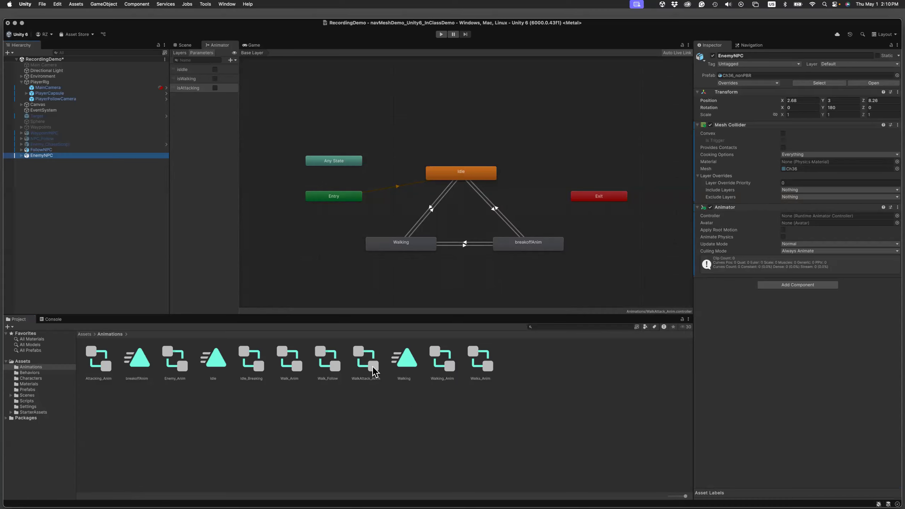
pyautogui.moveTo(375, 370); pyautogui.dragTo(814, 221)
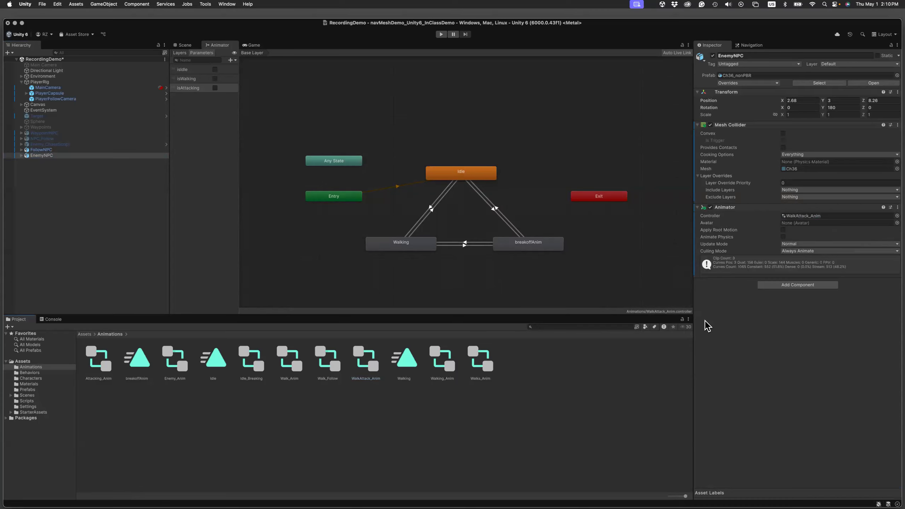
# Add the Chase script to EnemyNPC, assign PlayerCapsule as its Player, and save the scene.
pyautogui.click(812, 285)
pyautogui.write('Chase')
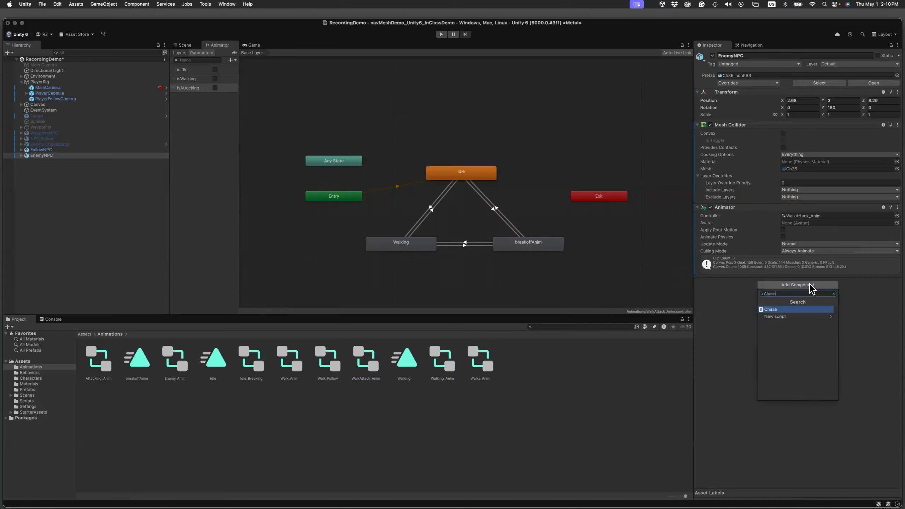
pyautogui.press('Return')
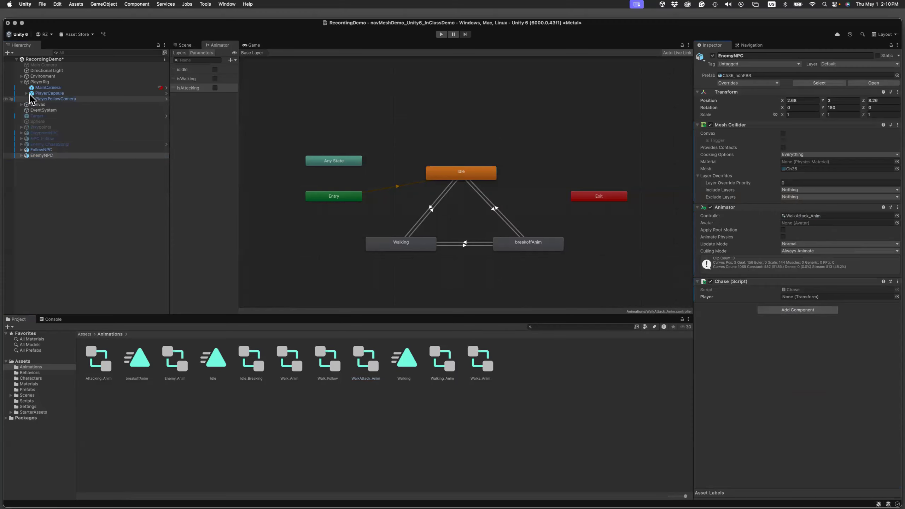
pyautogui.moveTo(32, 97); pyautogui.dragTo(786, 298)
pyautogui.press('super+s')
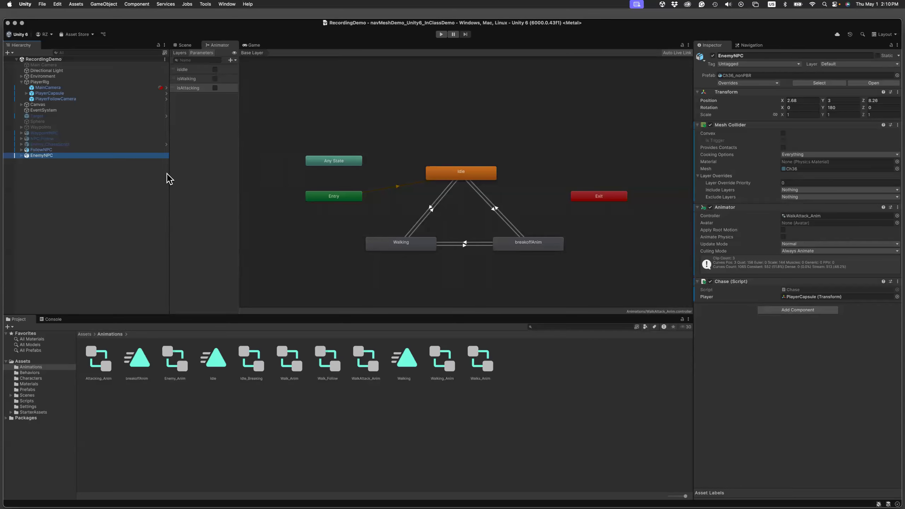
# Run the scene in play mode and watch both NPCs in the Scene and Game views.
pyautogui.click(185, 45)
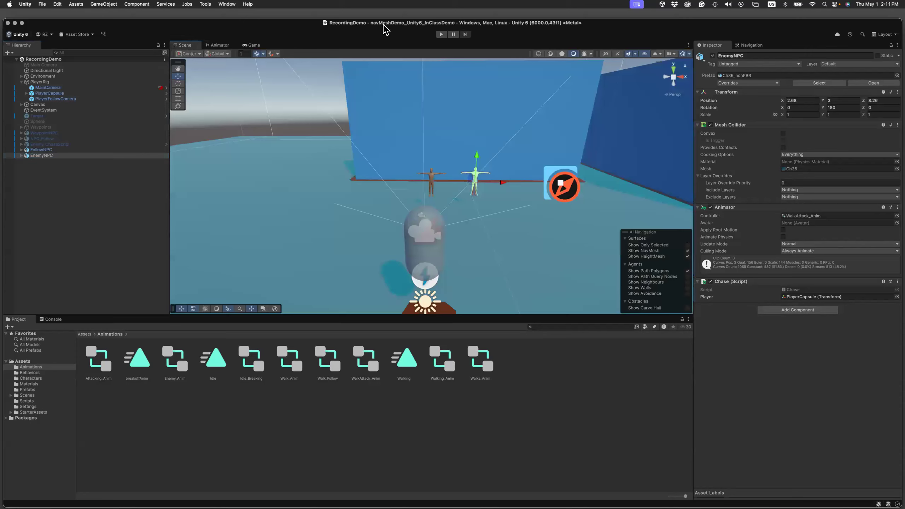
pyautogui.click(441, 35)
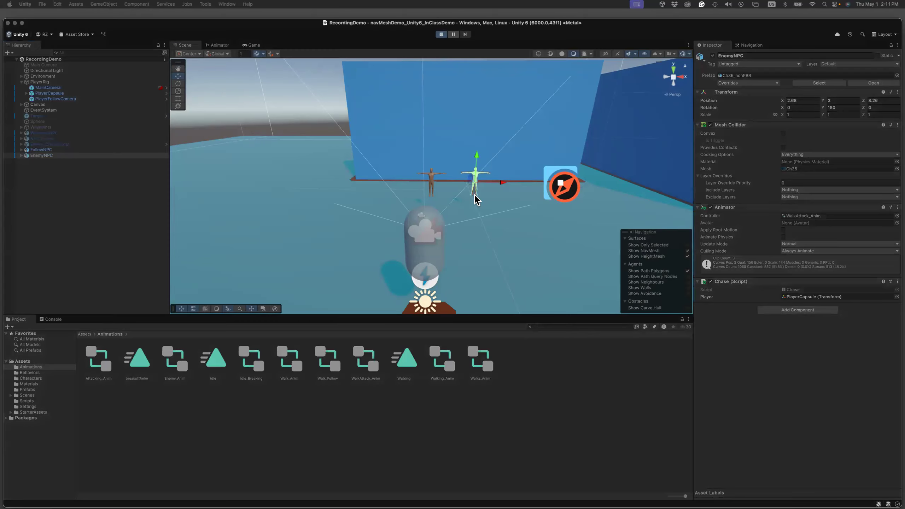
pyautogui.click(473, 225)
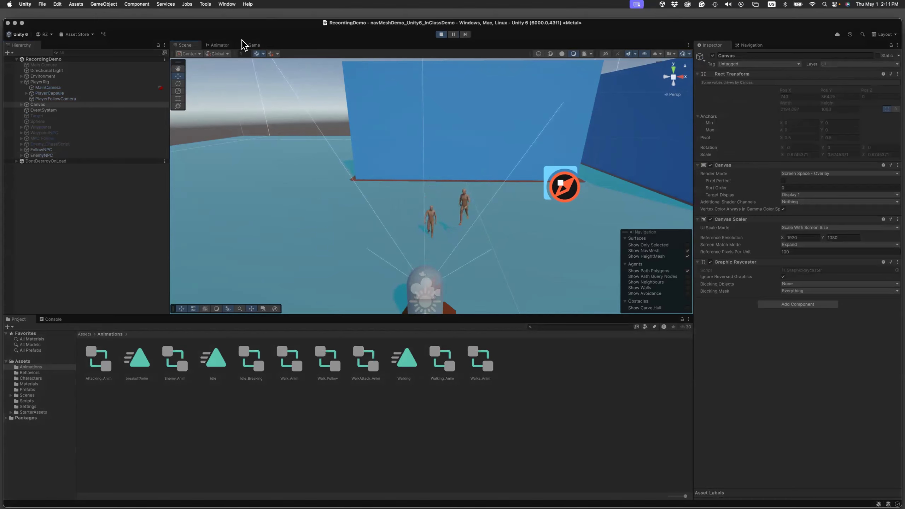
pyautogui.click(253, 45)
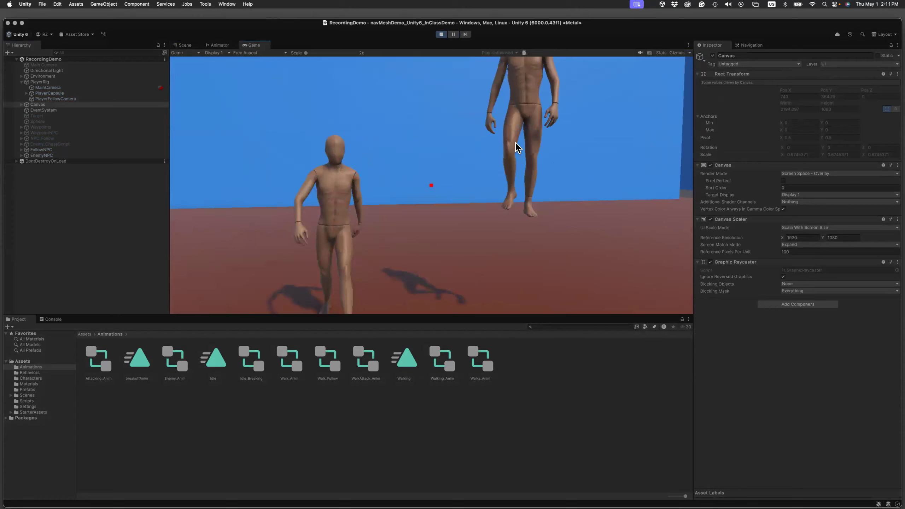
# Move the player towards, away from and around both NPCs to test their walking and attack reactions, and stop play mode.
pyautogui.press('s')
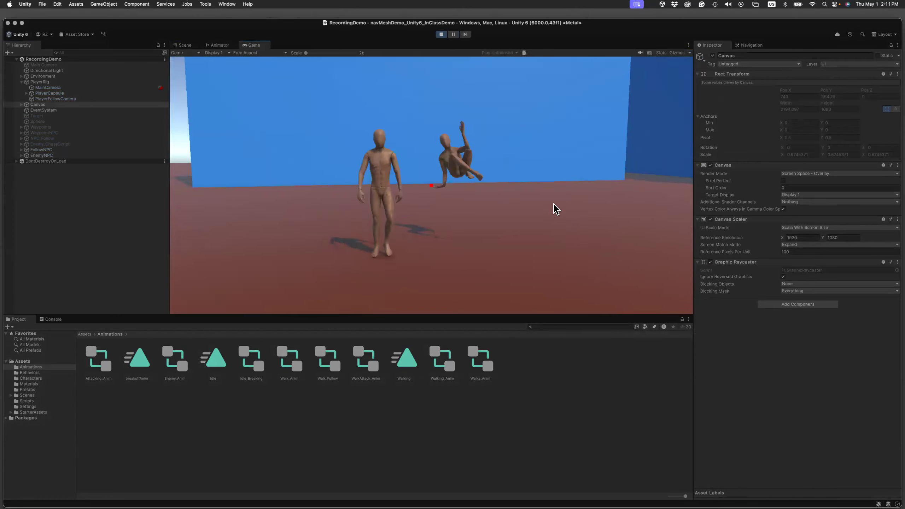
pyautogui.press('w')
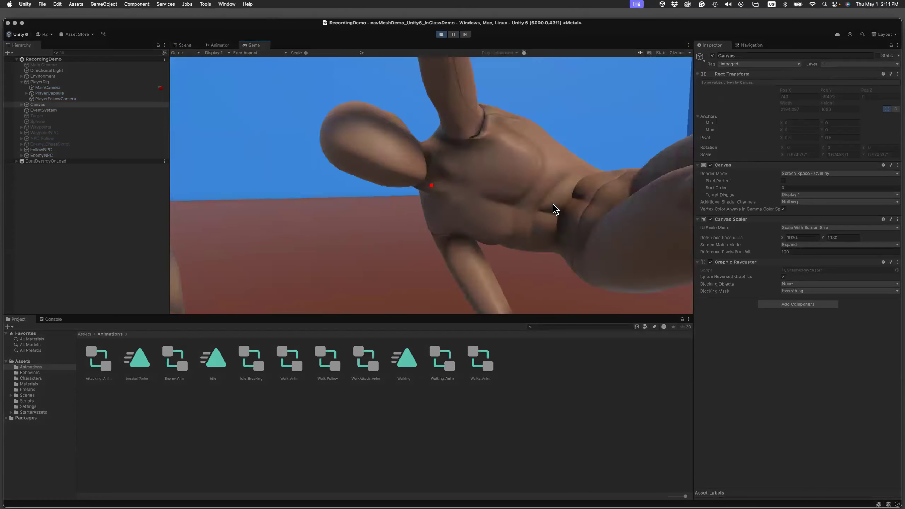
pyautogui.press('s')
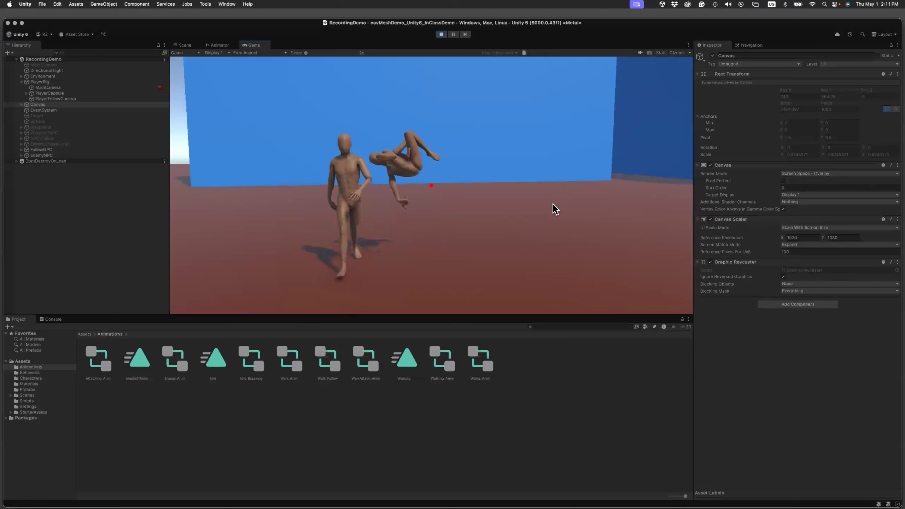
pyautogui.press('s')
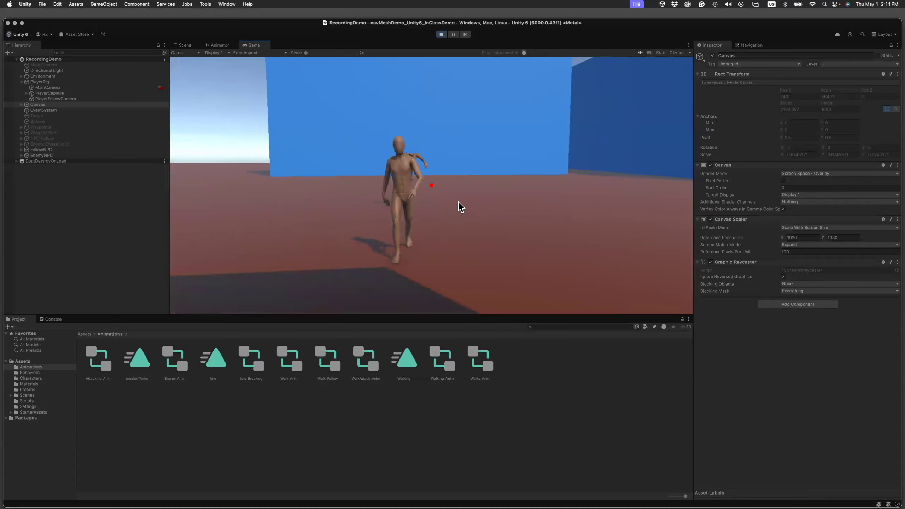
pyautogui.press('w')
pyautogui.press('d')
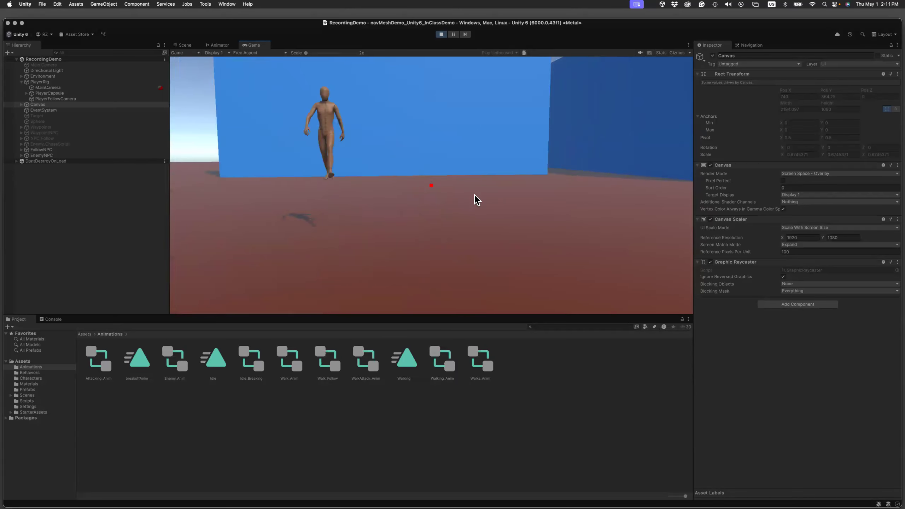
pyautogui.press('a')
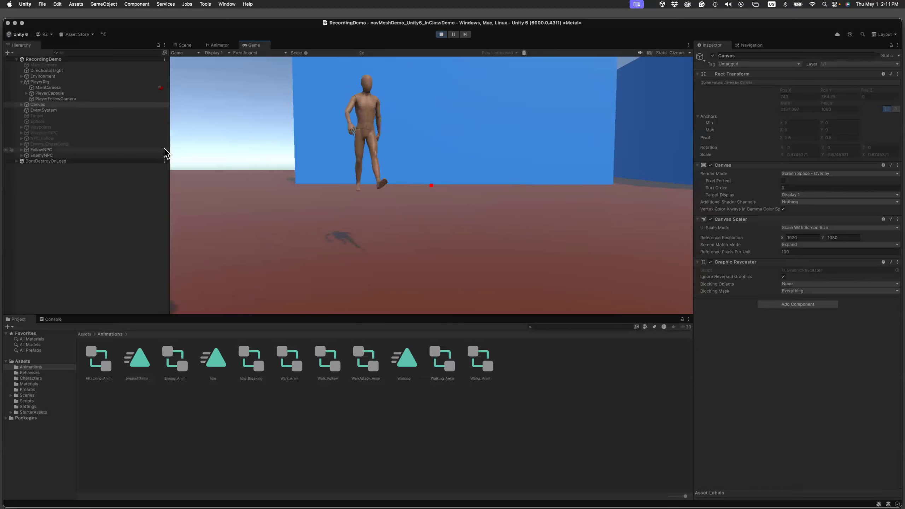
pyautogui.press('w')
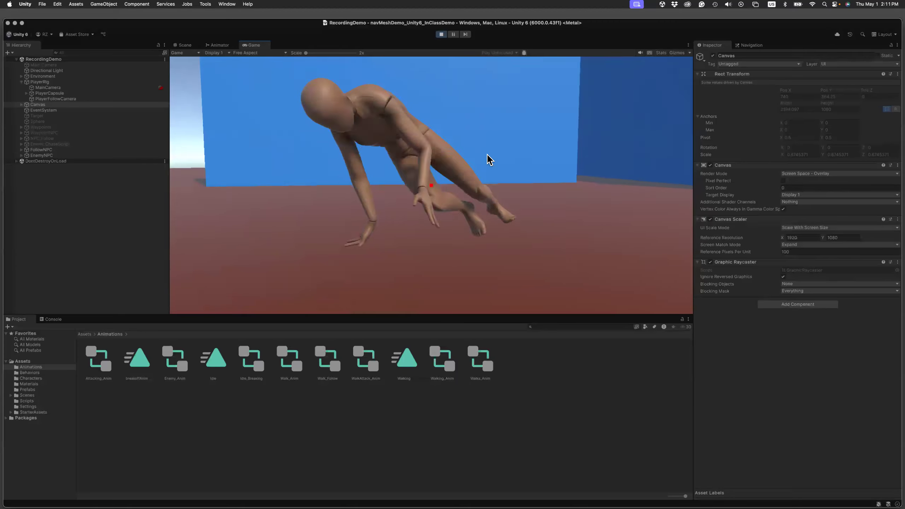
pyautogui.press('s')
pyautogui.press('s')
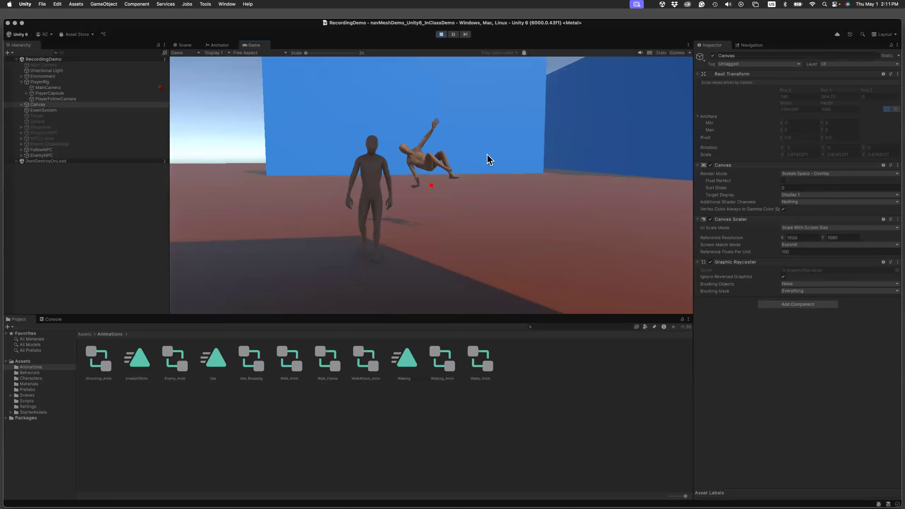
pyautogui.press('d')
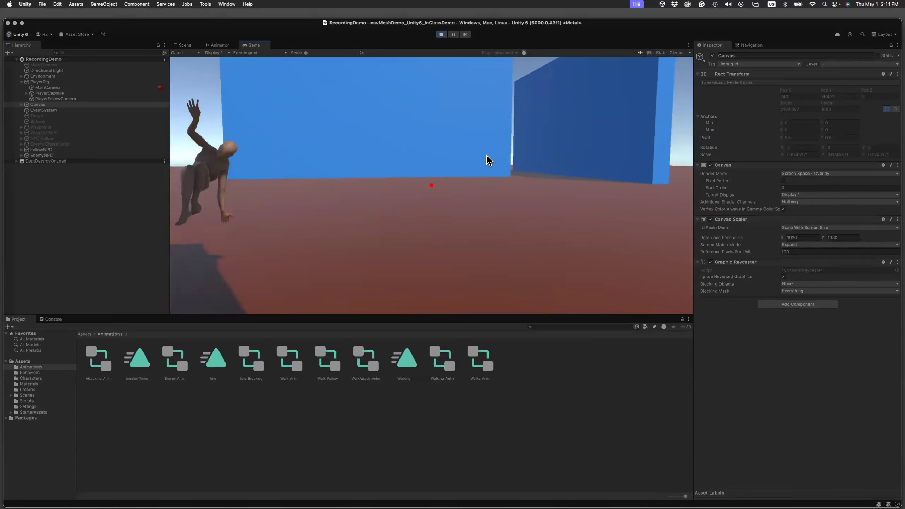
pyautogui.press('a')
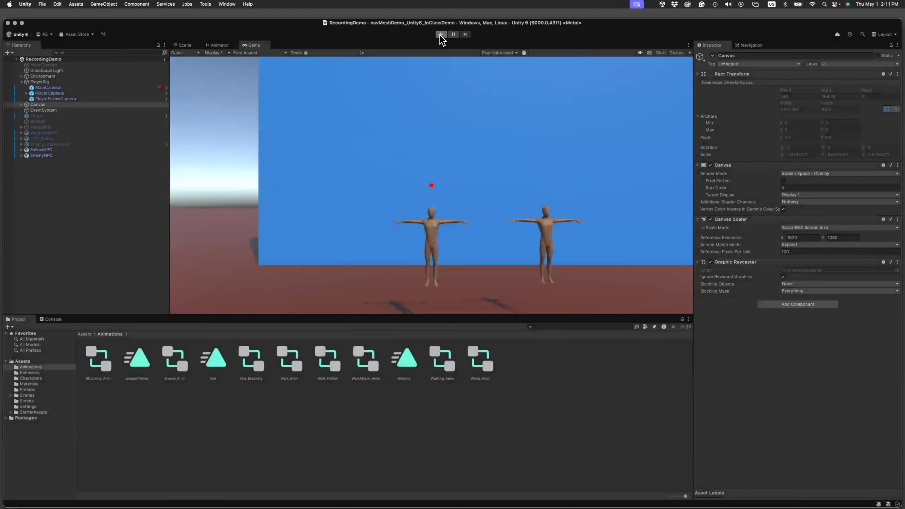
pyautogui.click(441, 34)
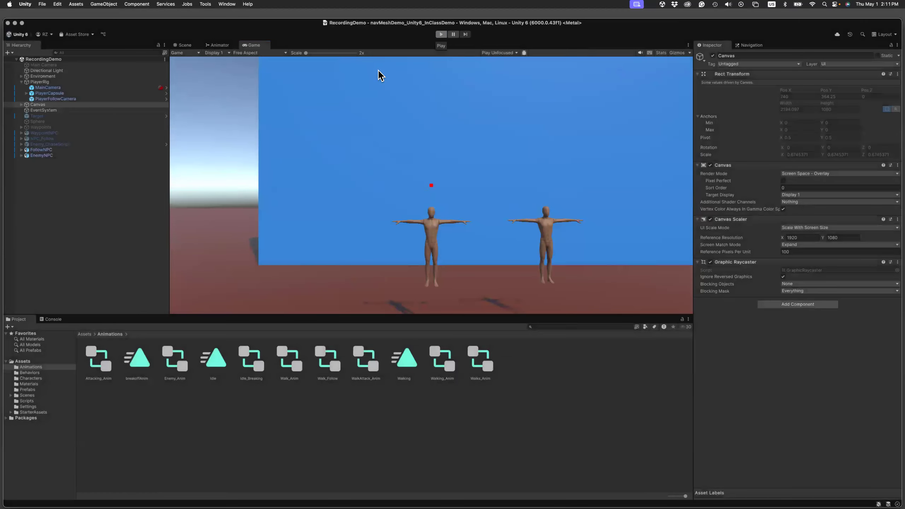
# Add a Nav Mesh Agent component to EnemyNPC.
pyautogui.click(41, 155)
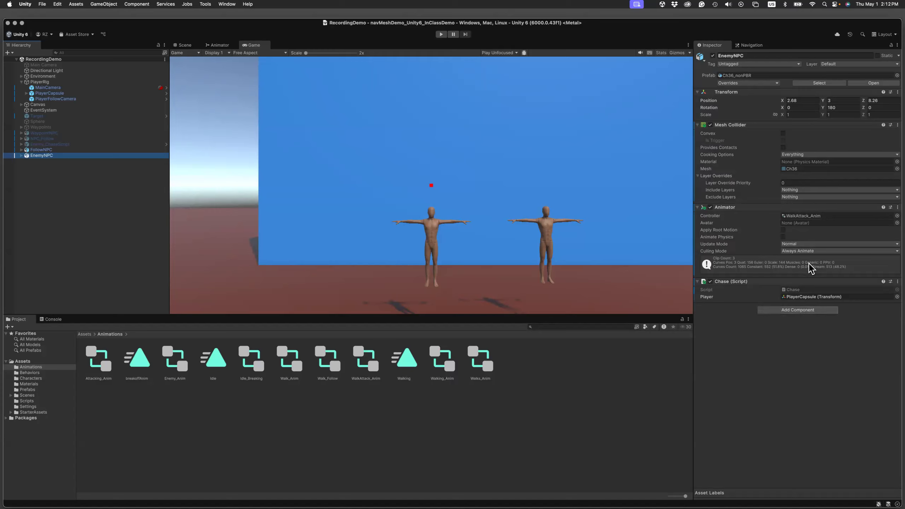
pyautogui.click(801, 310)
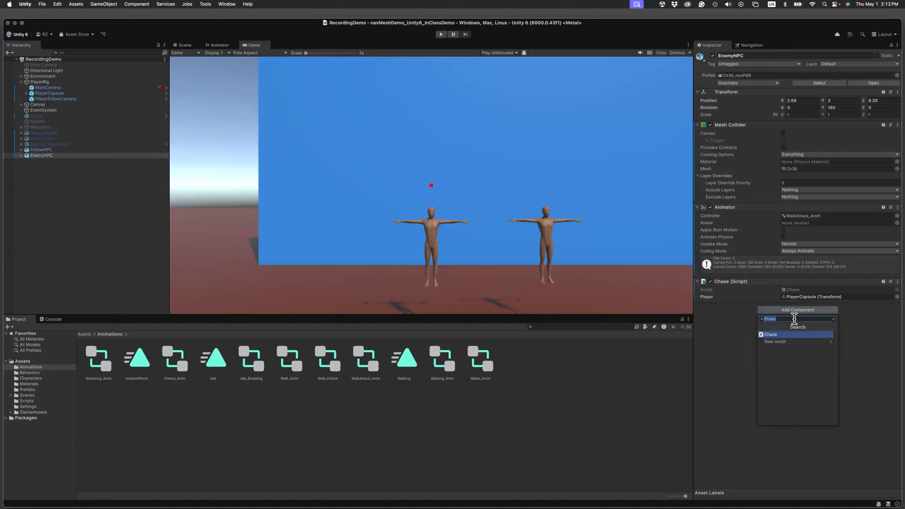
pyautogui.write('na')
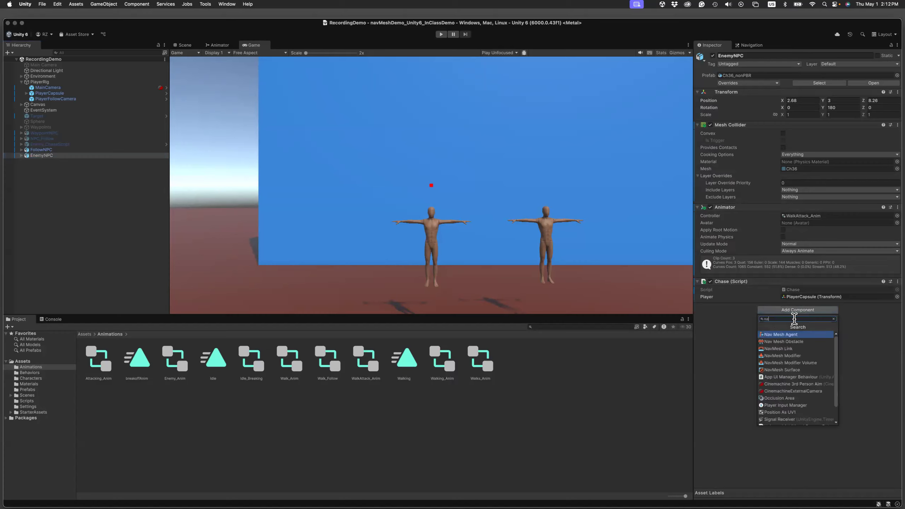
pyautogui.click(796, 335)
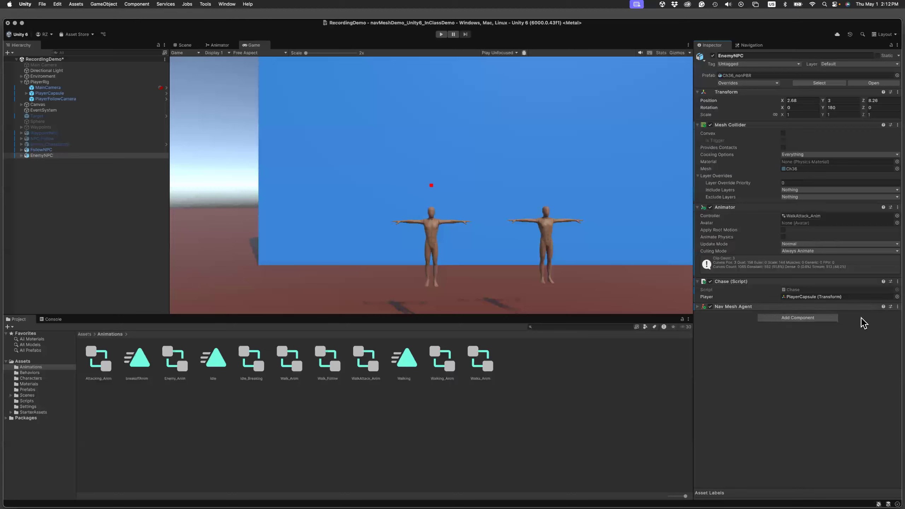
# Move EnemyNPC's Nav Mesh Agent above its Animator, and collapse the Transform, Mesh Collider and Animator components.
pyautogui.click(897, 307)
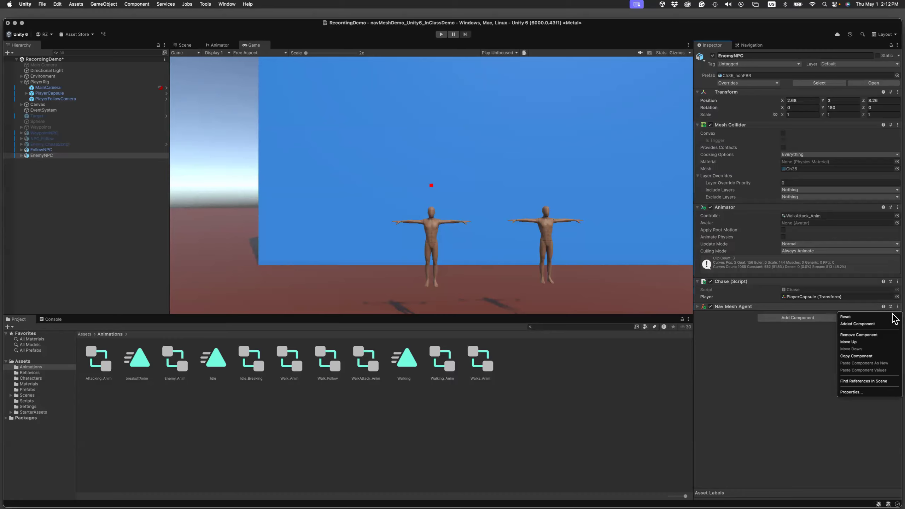
pyautogui.click(859, 342)
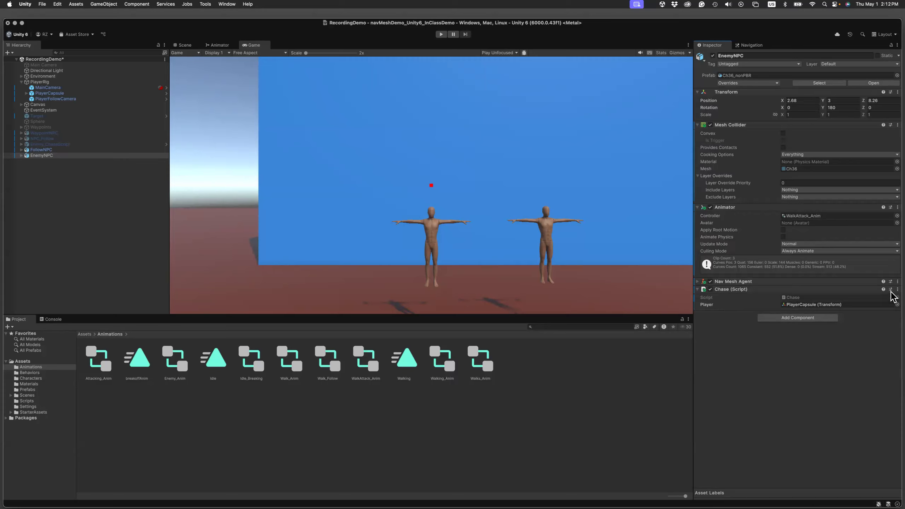
pyautogui.click(897, 289)
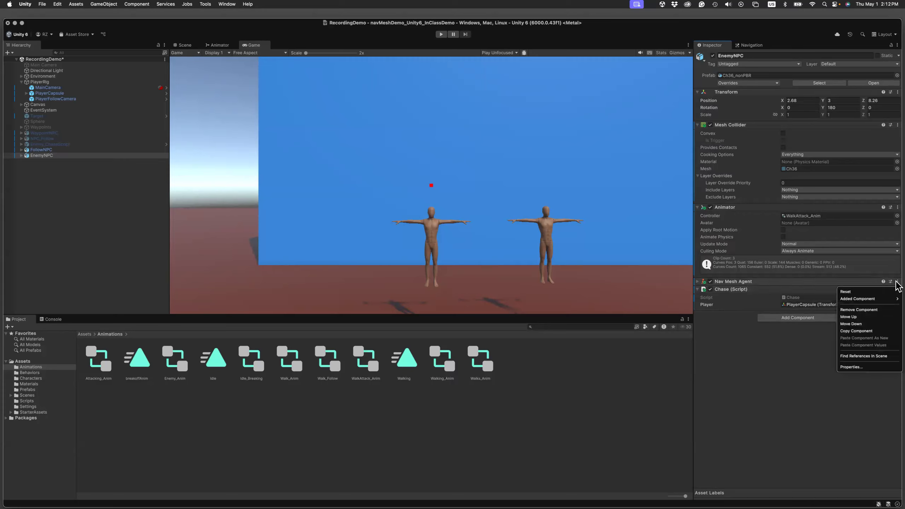
pyautogui.click(866, 317)
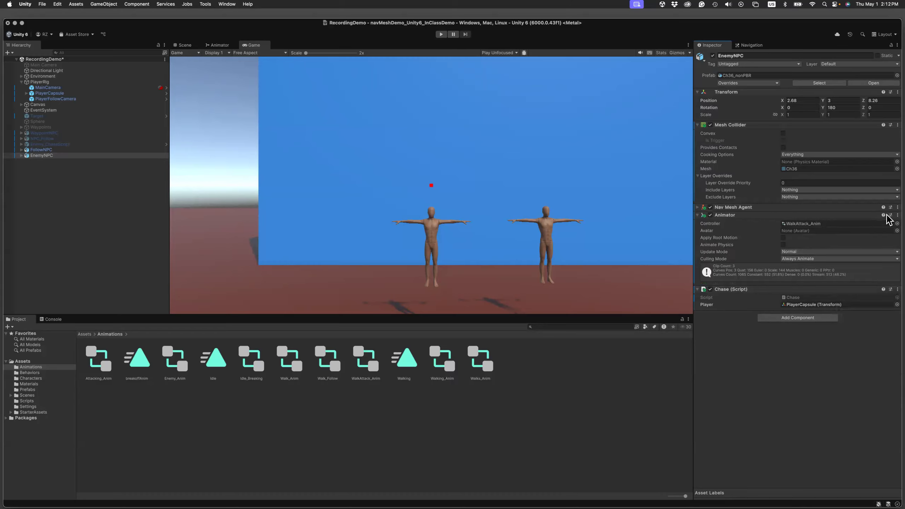
pyautogui.click(698, 125)
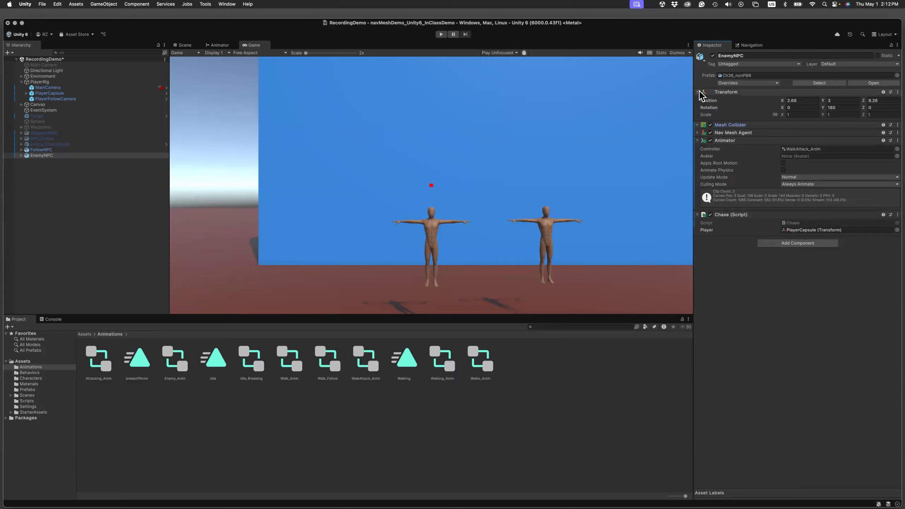
pyautogui.click(697, 92)
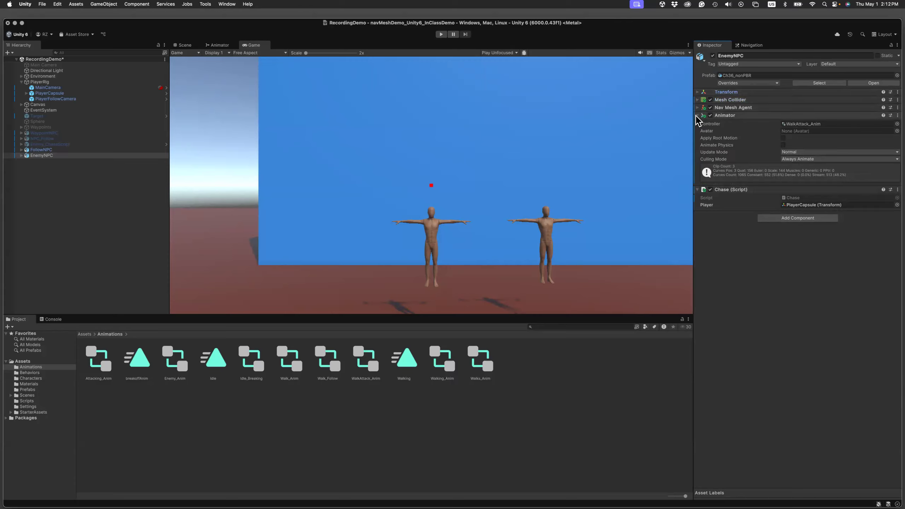
pyautogui.click(697, 116)
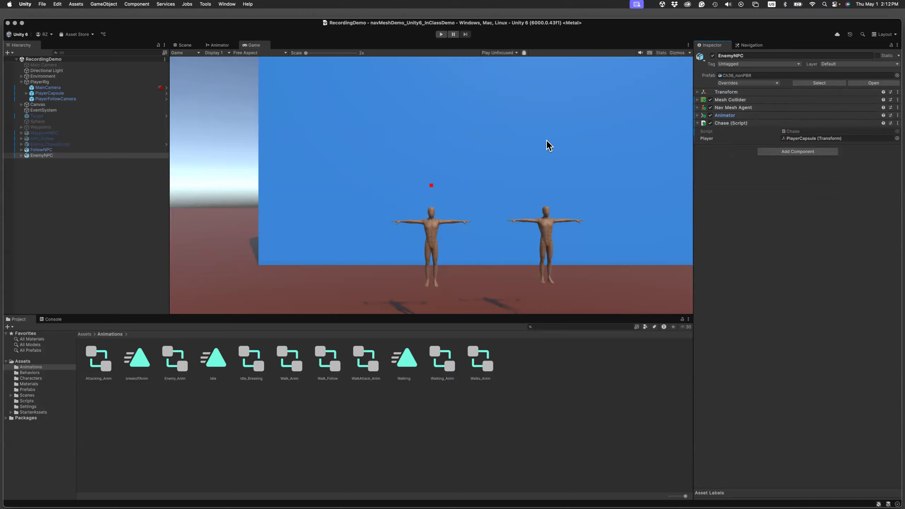
# Run the scene, move the player away from and back towards both NPCs to test their walking and attack reactions, and stop play mode.
pyautogui.click(441, 34)
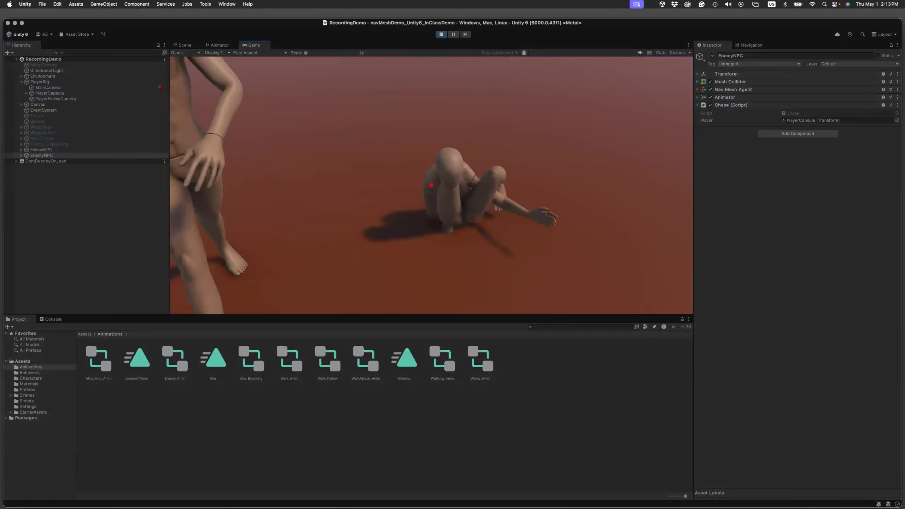
pyautogui.press('s')
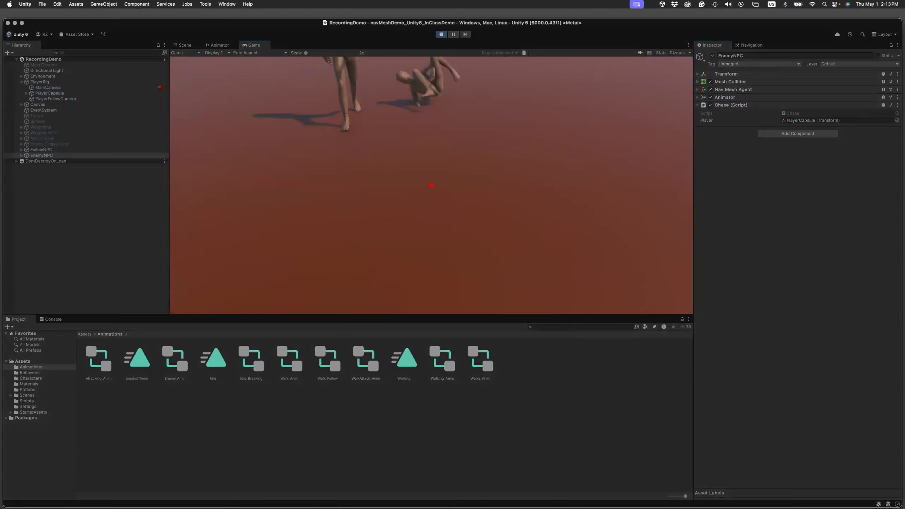
pyautogui.press('d')
pyautogui.press('w')
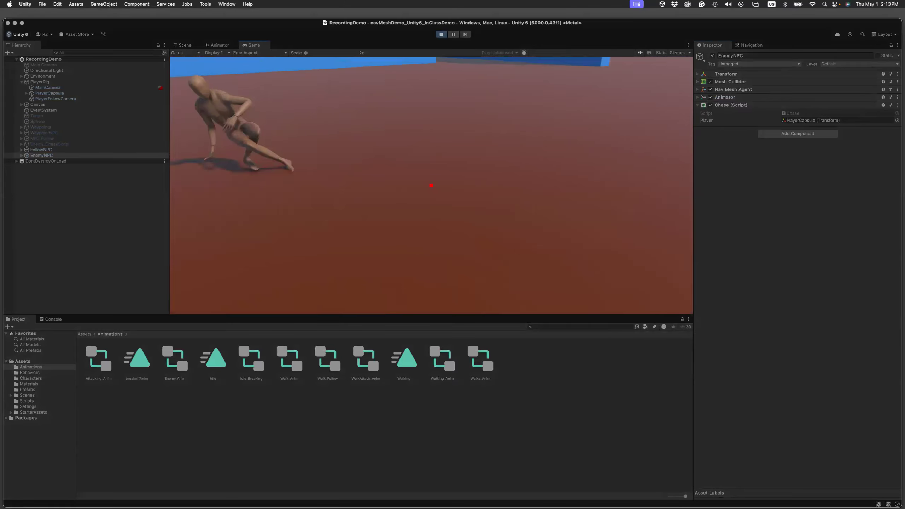
pyautogui.press('s')
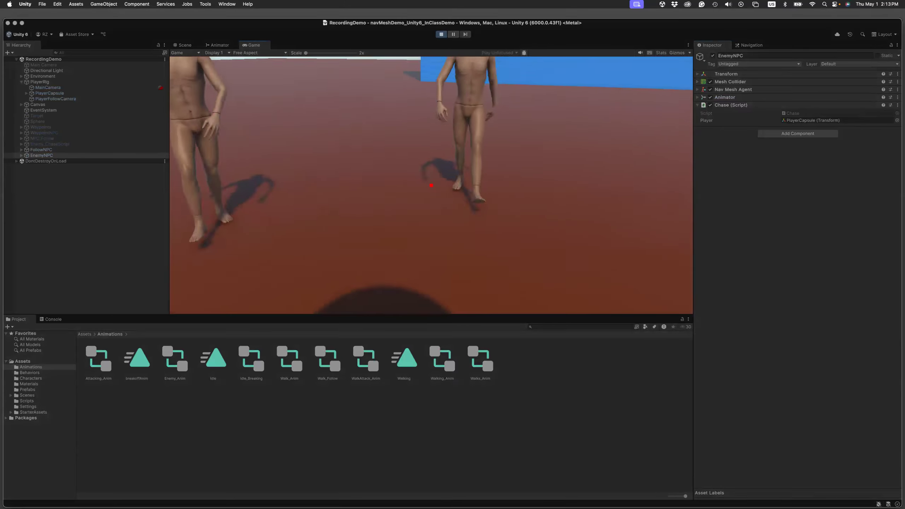
pyautogui.press('s')
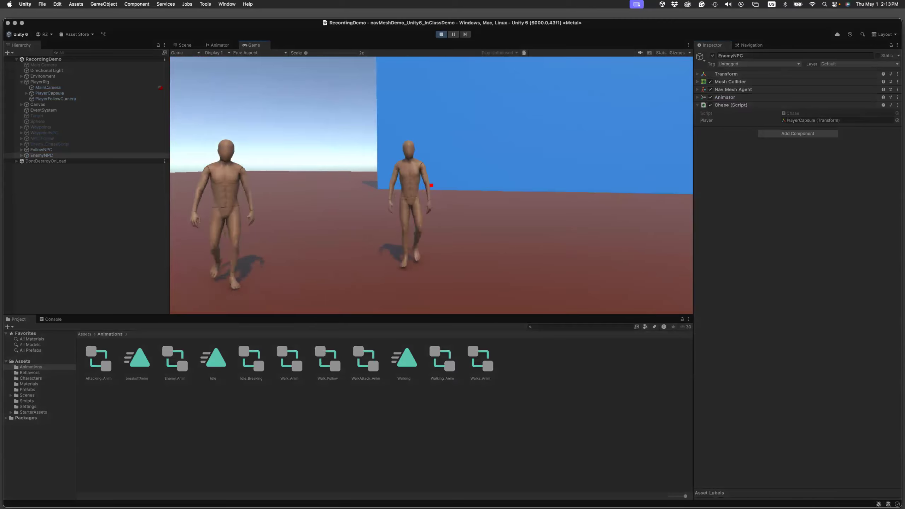
pyautogui.press('w')
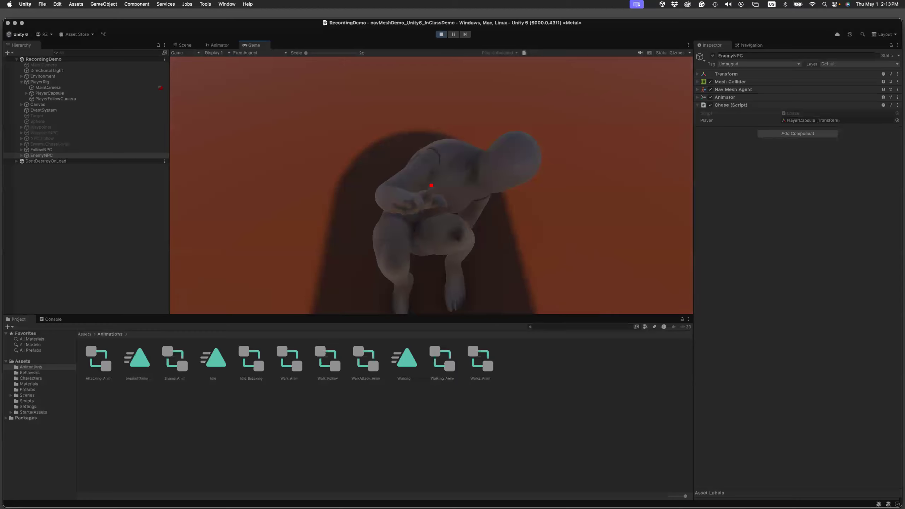
pyautogui.press('s')
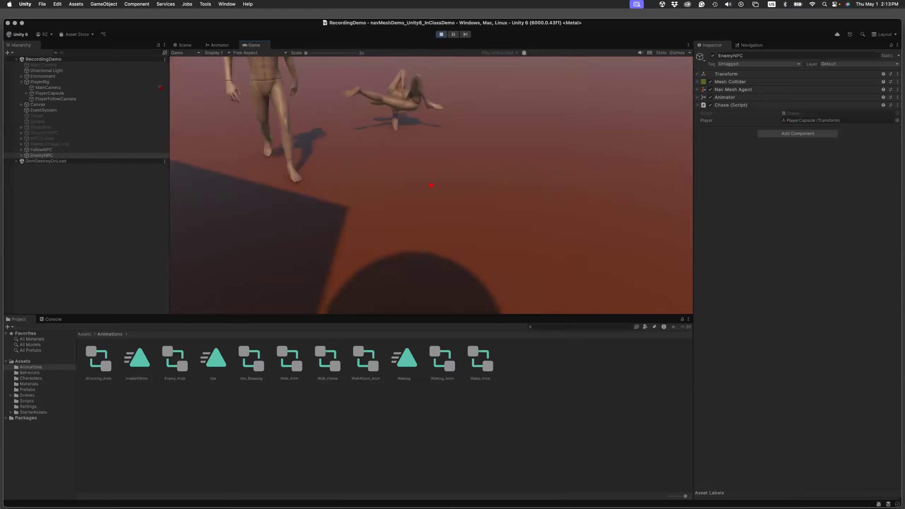
pyautogui.press('s')
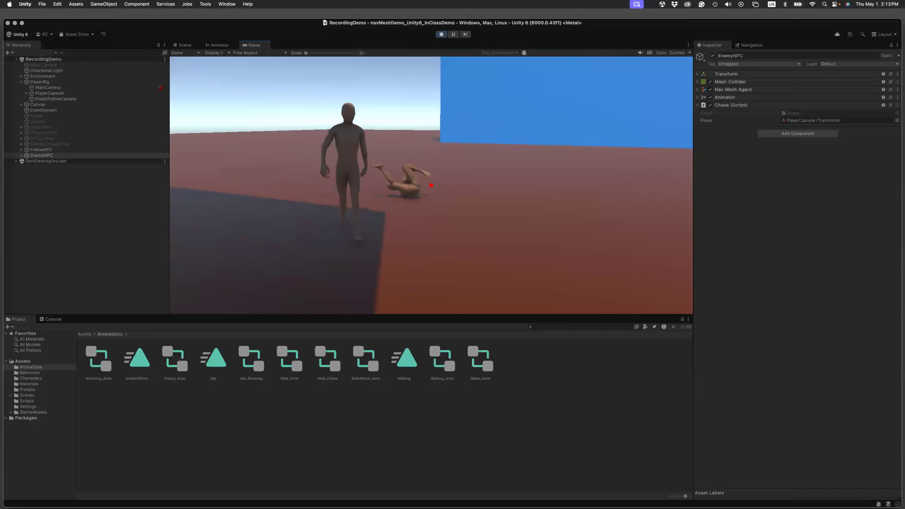
pyautogui.press('s')
pyautogui.press('s')
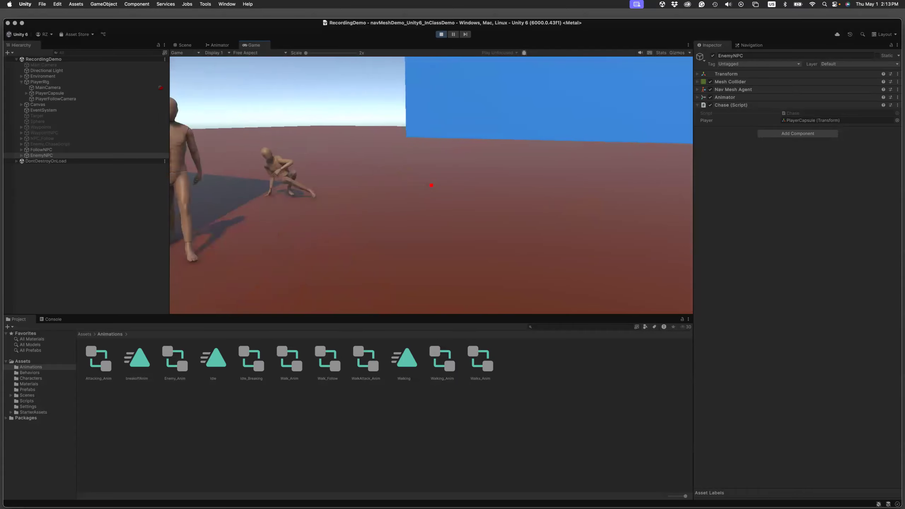
pyautogui.press('s')
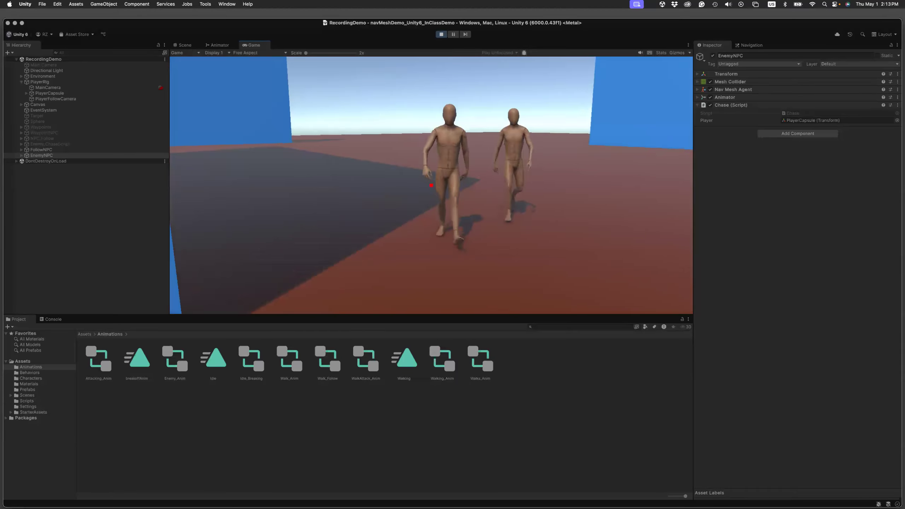
pyautogui.press('Escape')
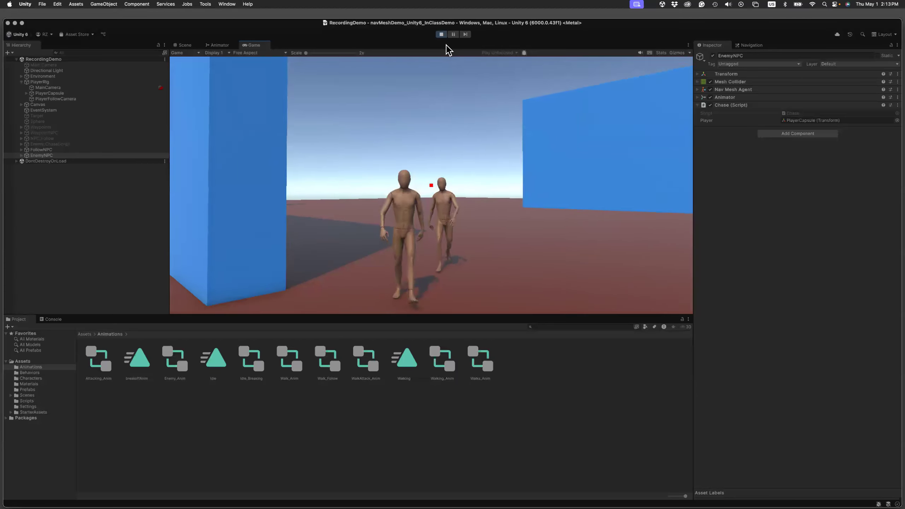
pyautogui.click(442, 35)
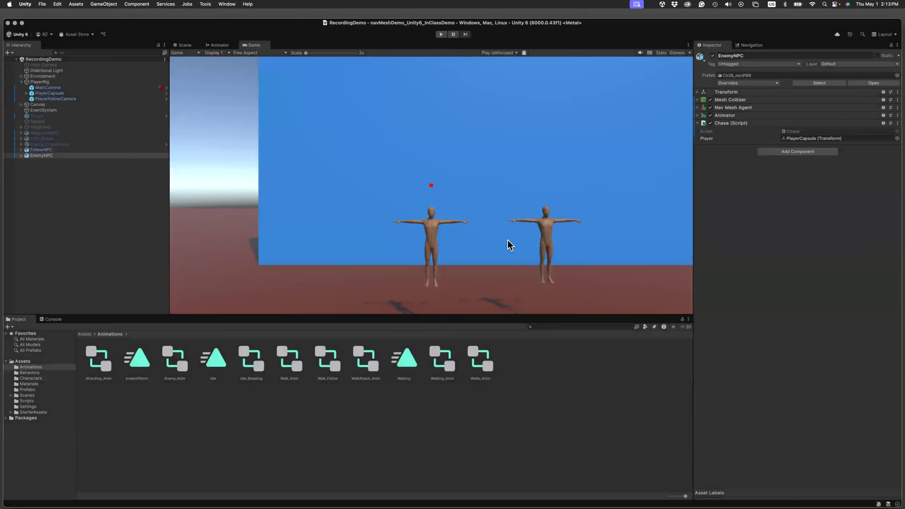
# Deactivate FollowNPC in the scene and select EnemyNPC.
pyautogui.click(43, 150)
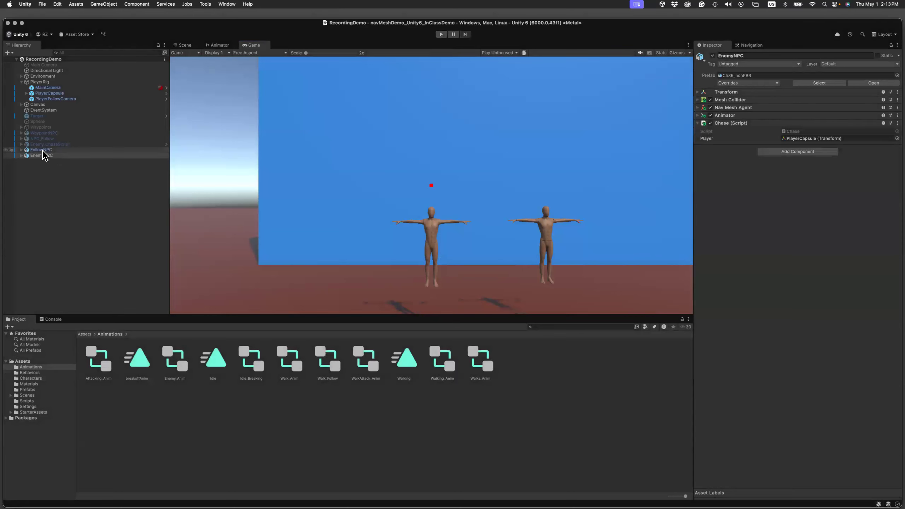
pyautogui.click(713, 55)
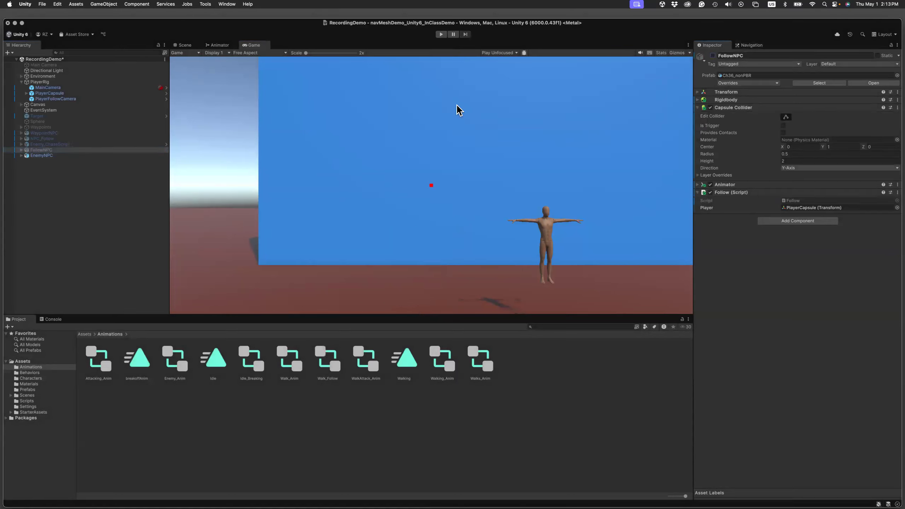
pyautogui.click(54, 156)
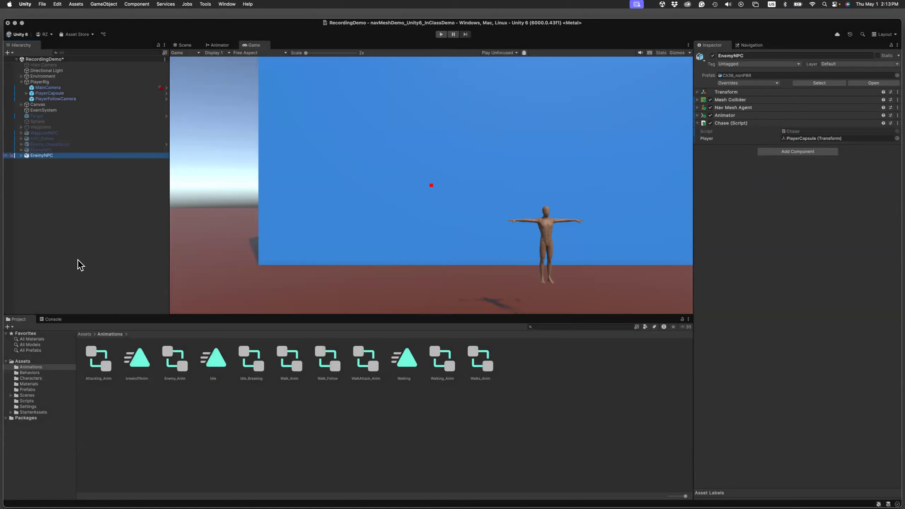
# Open the WalkAttack_Anim controller and turn off Has Exit Time on both transitions between Idle and Walking.
pyautogui.doubleClick(375, 368)
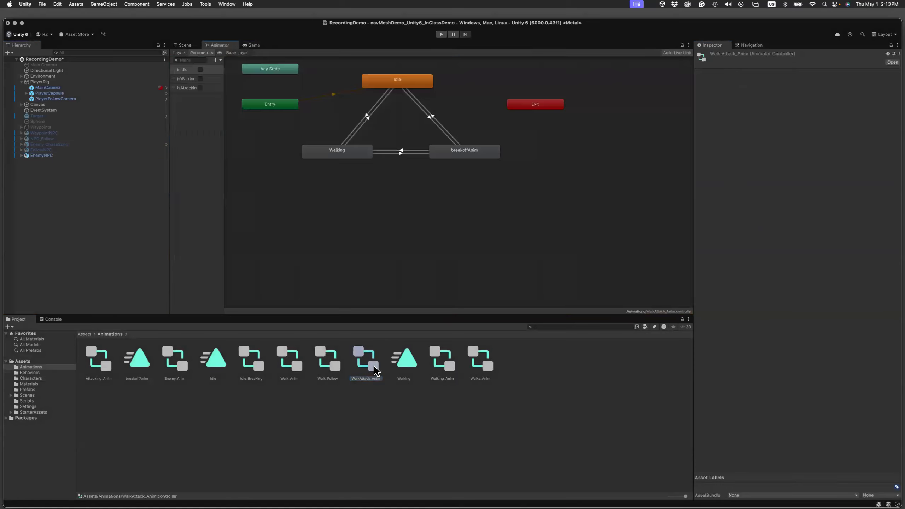
pyautogui.click(367, 118)
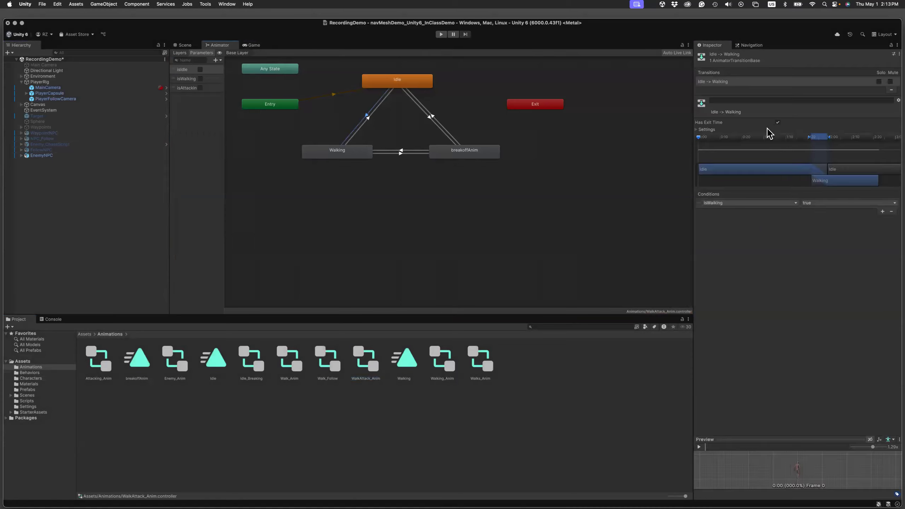
pyautogui.click(697, 130)
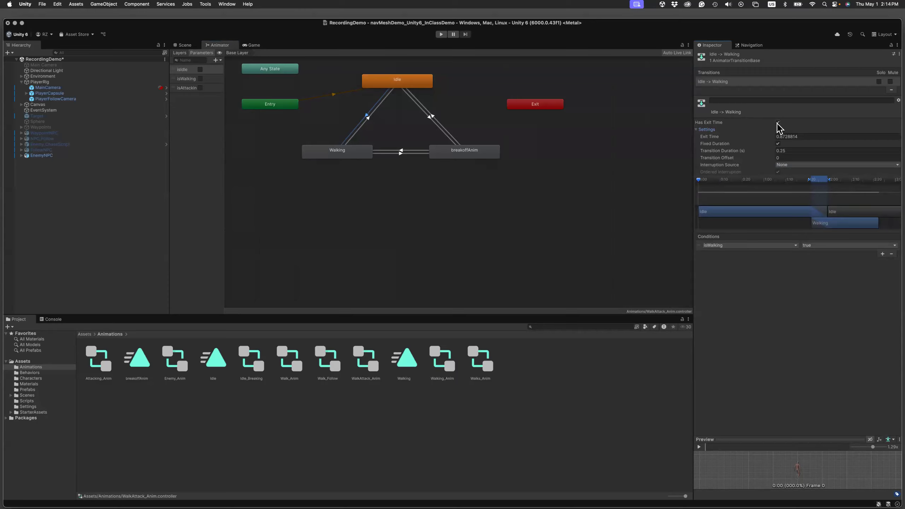
pyautogui.click(372, 123)
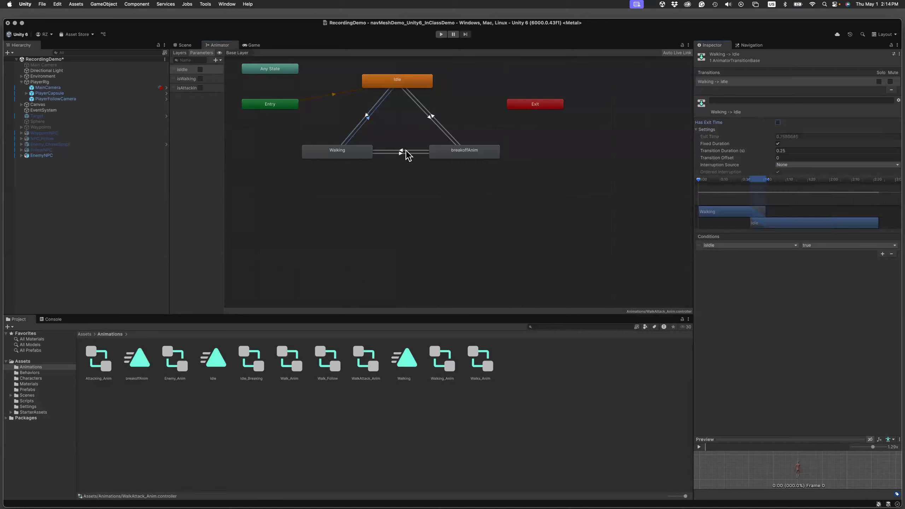
# Turn off Has Exit Time on the transitions linking breakoffAnim with Walking and Idle, and save the scene.
pyautogui.click(452, 151)
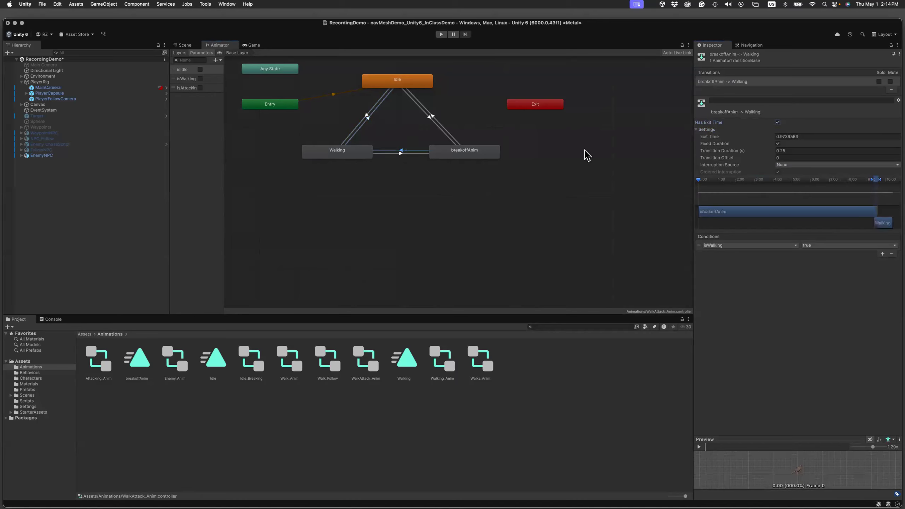
pyautogui.click(407, 154)
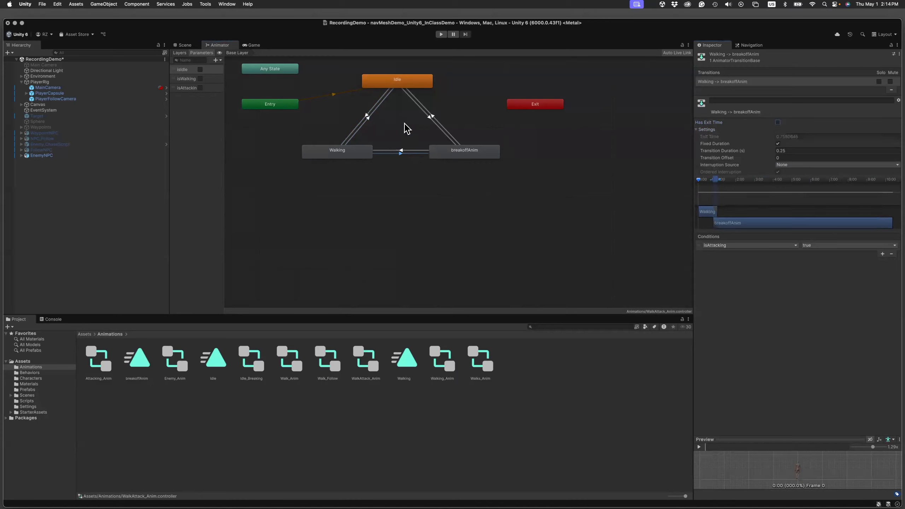
pyautogui.click(429, 118)
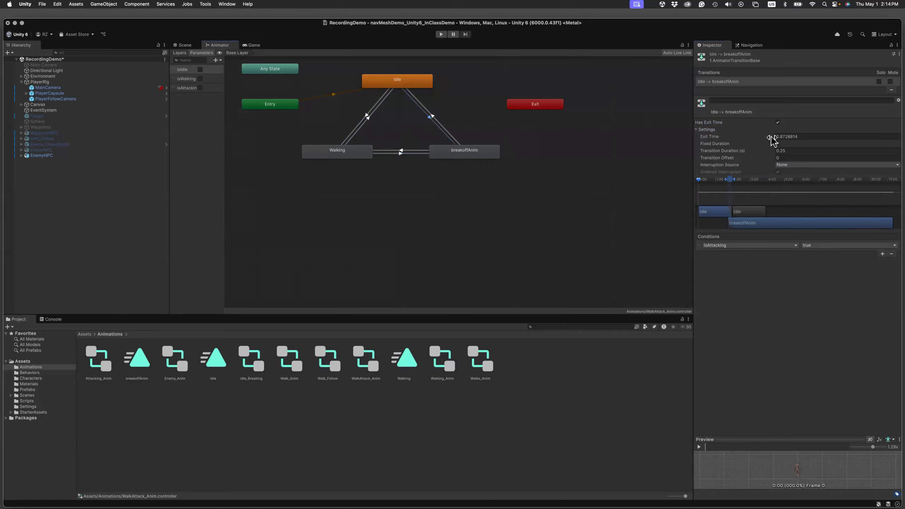
pyautogui.click(778, 123)
pyautogui.click(434, 116)
pyautogui.click(778, 123)
pyautogui.press('super+s')
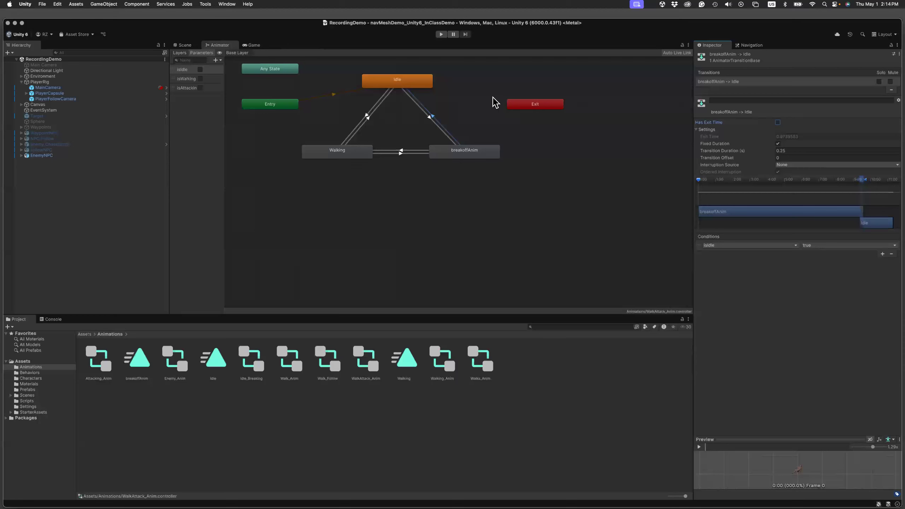
# Run the scene in play mode and test EnemyNPC's animation changes in the Game view.
pyautogui.click(441, 34)
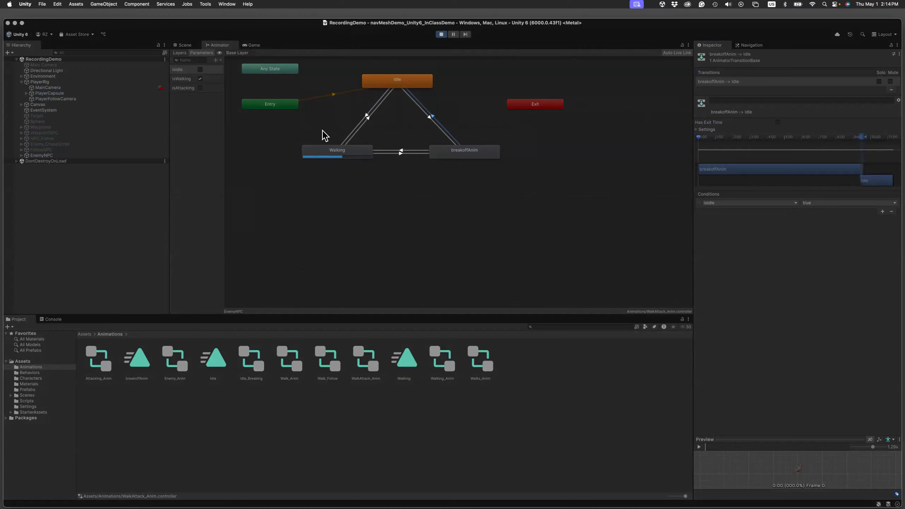
pyautogui.click(251, 46)
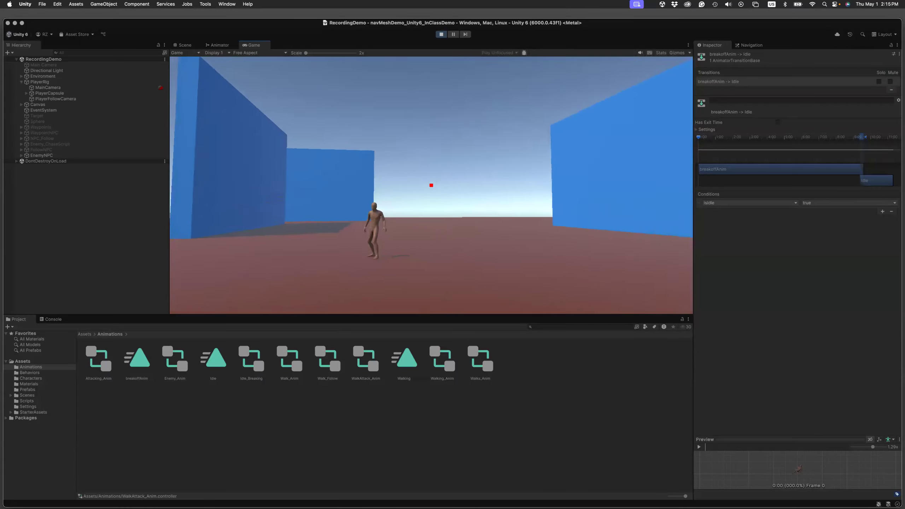
pyautogui.press('Escape')
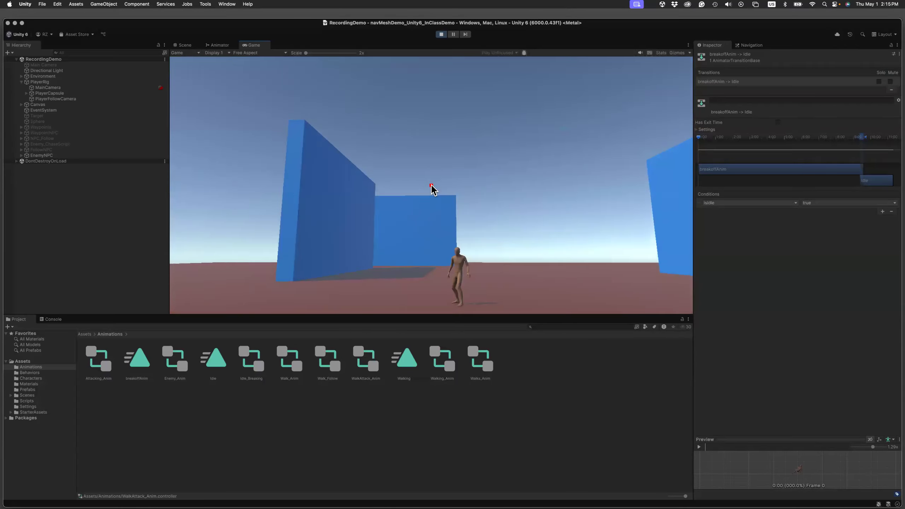